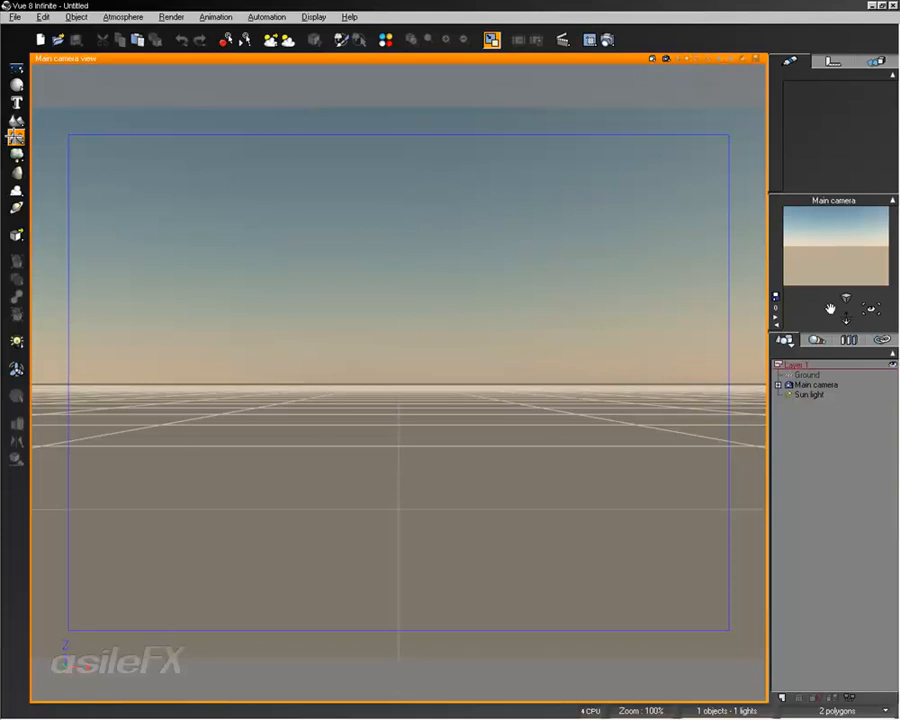
# - Create a procedural terrain and frame the whole of it from above in the main camera view
pyautogui.click(15, 137)
pyautogui.moveTo(867, 311); pyautogui.dragTo(870, 307)
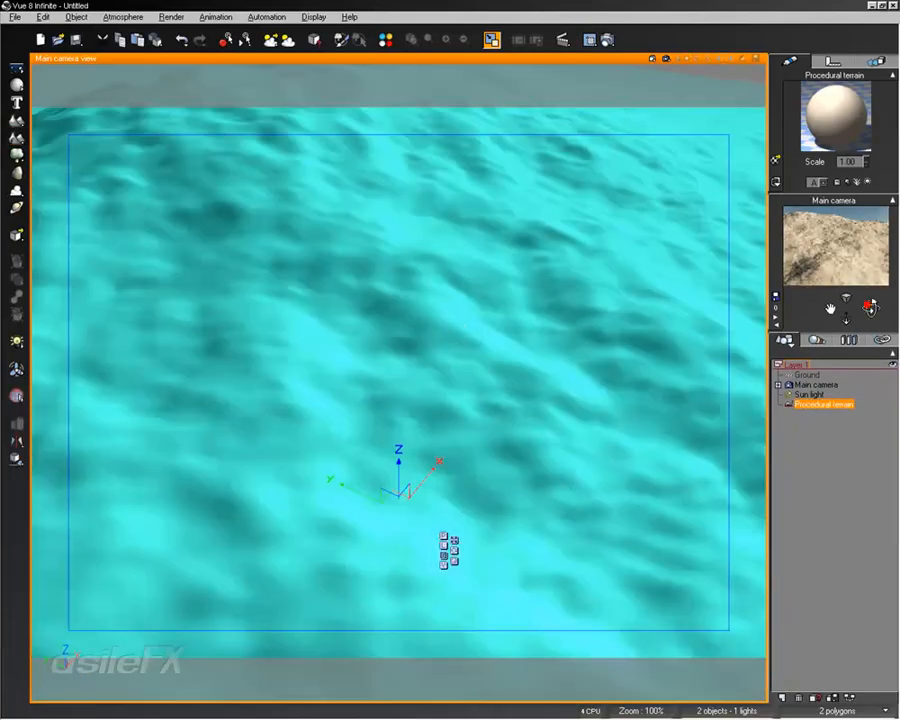
pyautogui.scroll(-8, 458, 326)
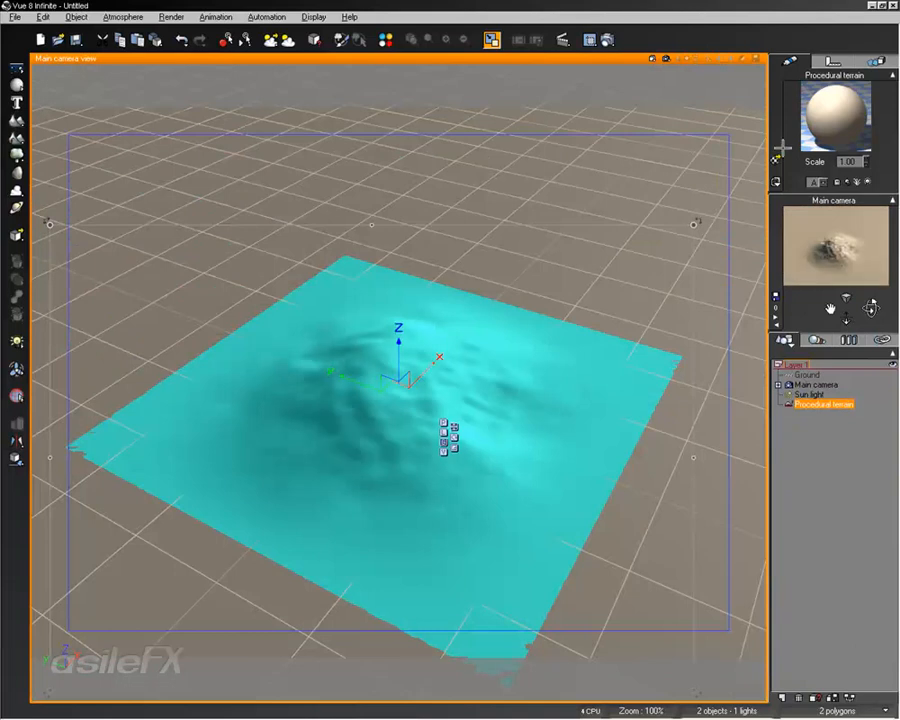
# - Assign the Large Scale Pale Grass material layer to the procedural terrain, ignoring its alpha information
pyautogui.click(781, 151)
pyautogui.click(306, 228)
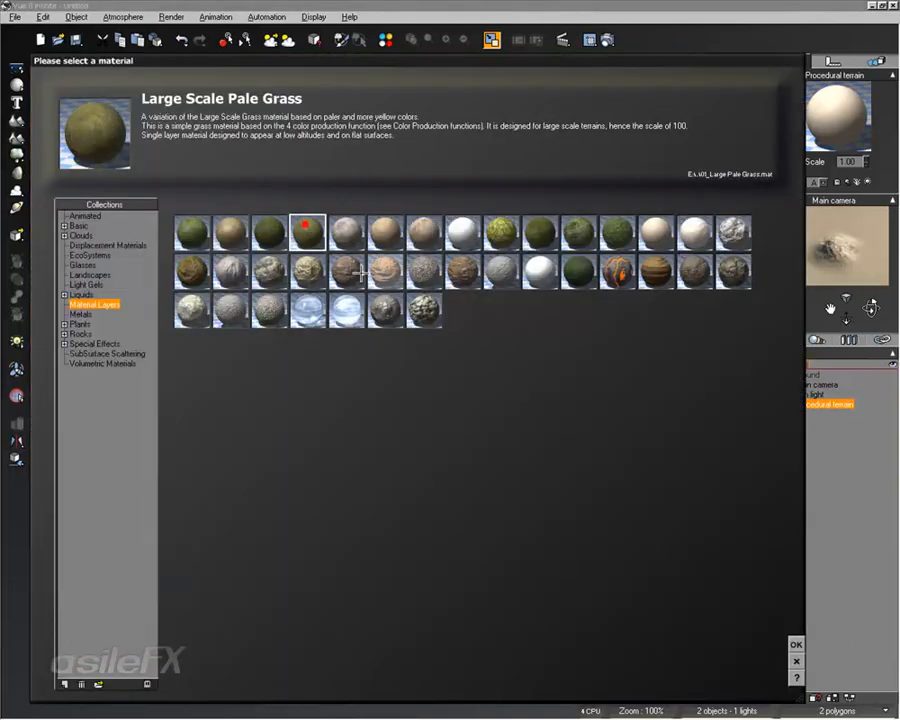
pyautogui.click(795, 643)
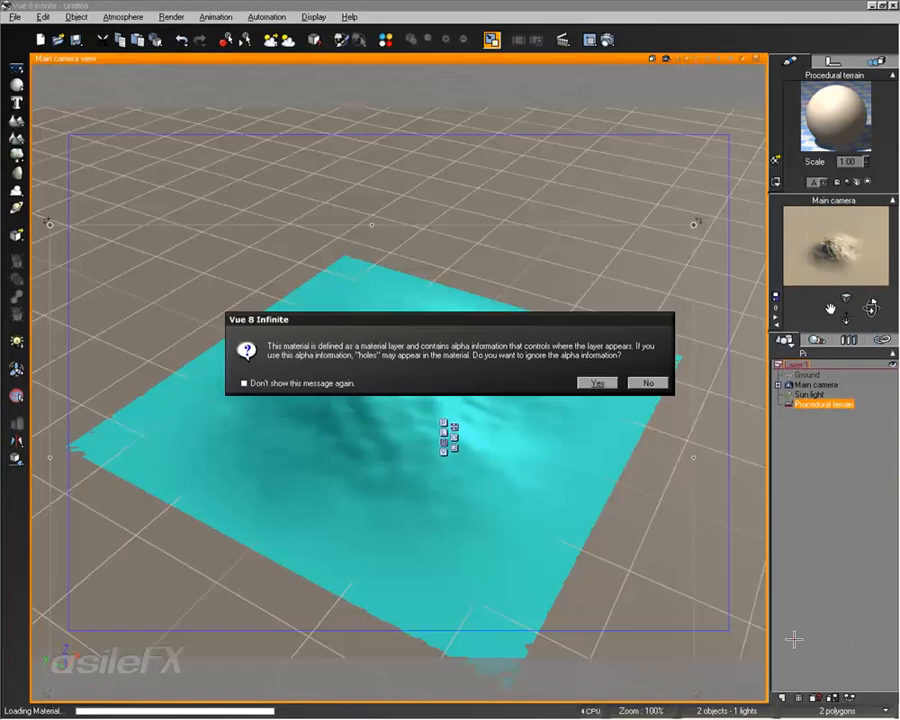
pyautogui.click(597, 381)
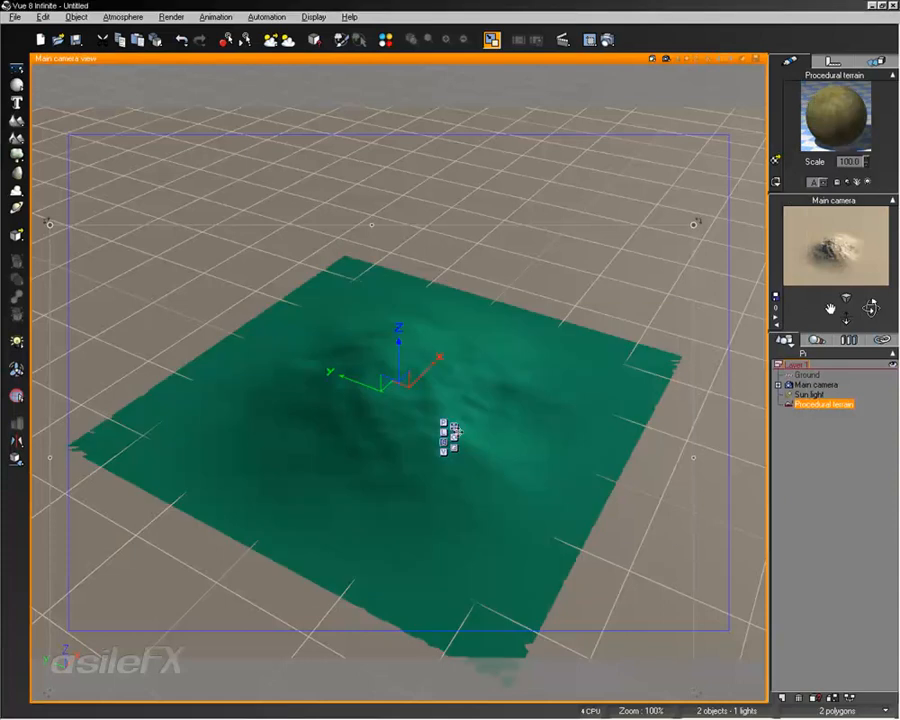
# - Turn off zero edges in the terrain's editor and apply it, then stretch the terrain taller along its Z axis
pyautogui.rightClick(489, 354)
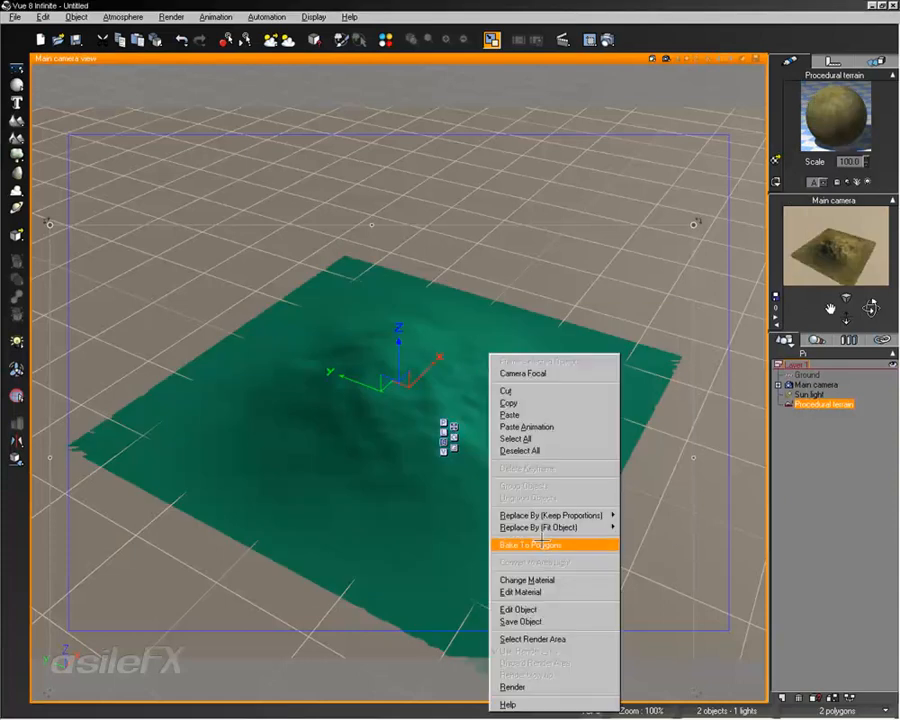
pyautogui.click(545, 608)
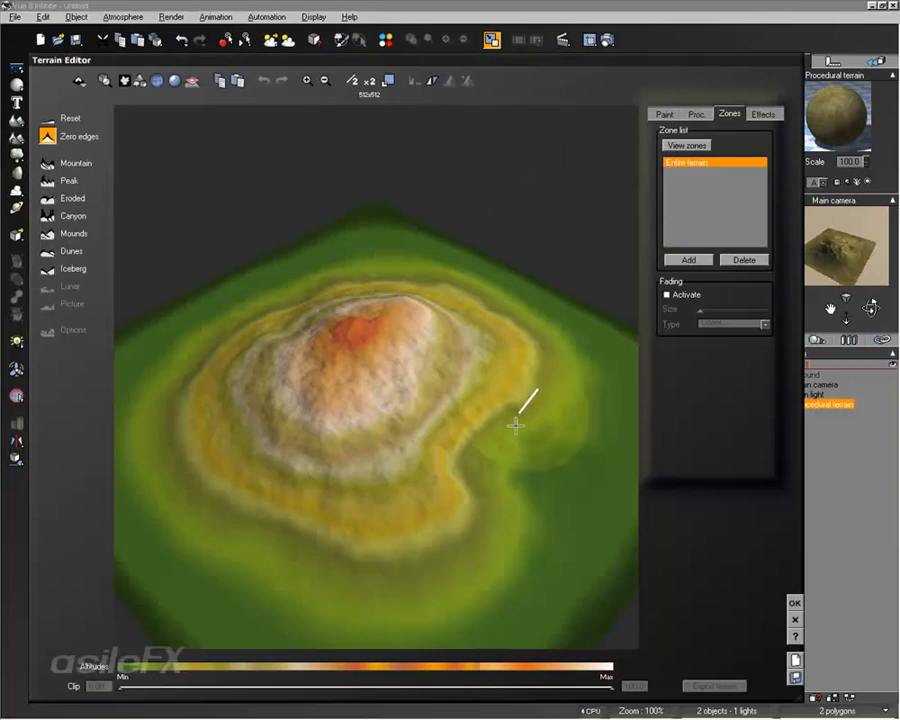
pyautogui.click(47, 137)
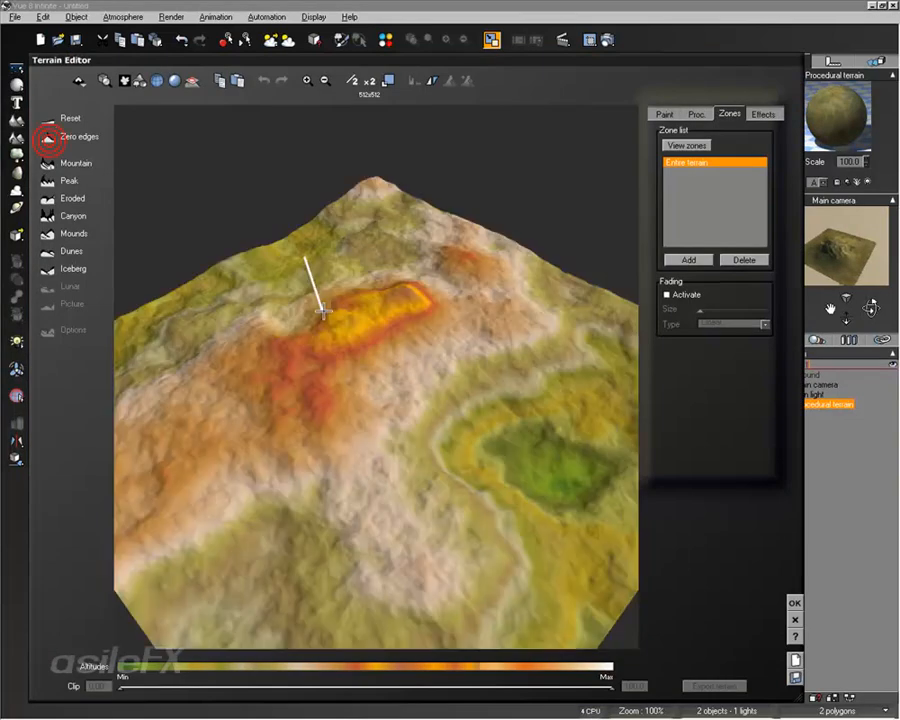
pyautogui.moveTo(320, 316); pyautogui.dragTo(284, 270, button='right')
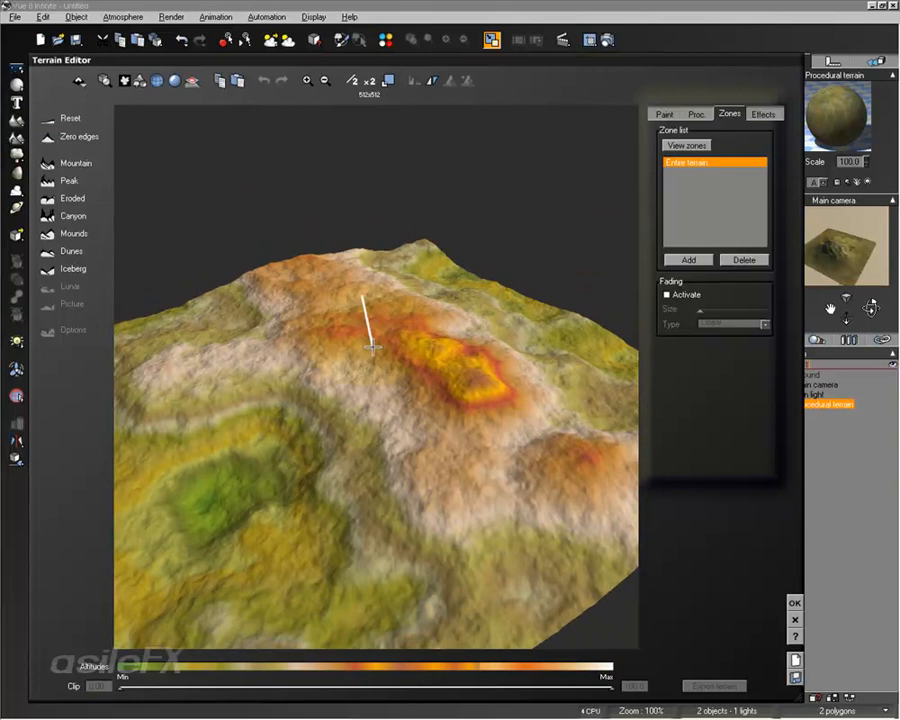
pyautogui.click(794, 603)
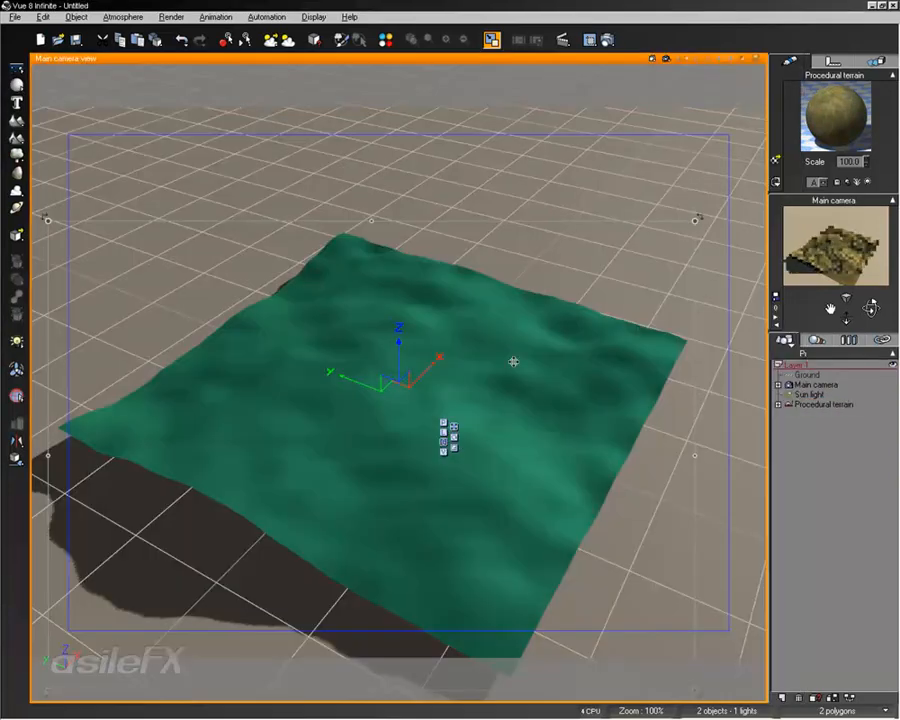
pyautogui.click(455, 447)
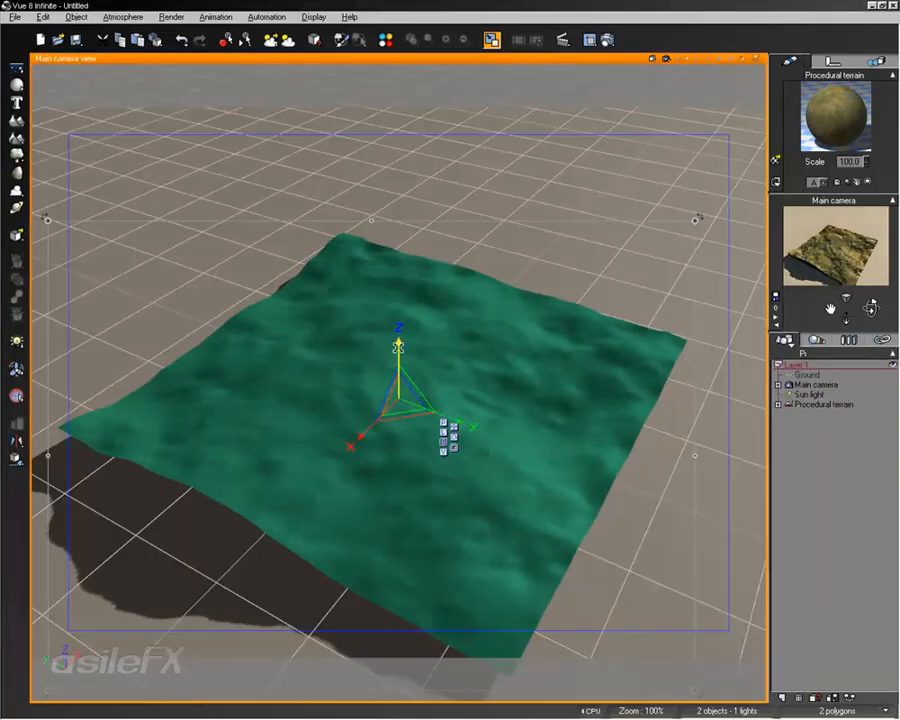
pyautogui.moveTo(398, 346); pyautogui.dragTo(397, 295)
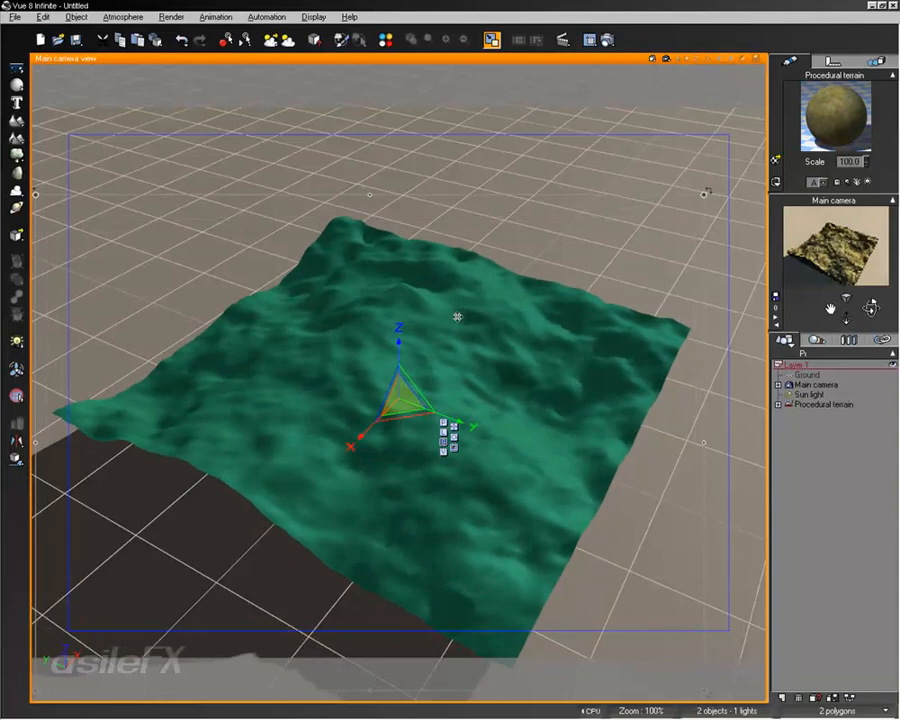
# - Reopen the terrain for editing and add a rectangular zone spanning about 0.07, 0.21 to 0.5, 0.65
pyautogui.doubleClick(458, 314)
pyautogui.moveTo(497, 285); pyautogui.dragTo(307, 330)
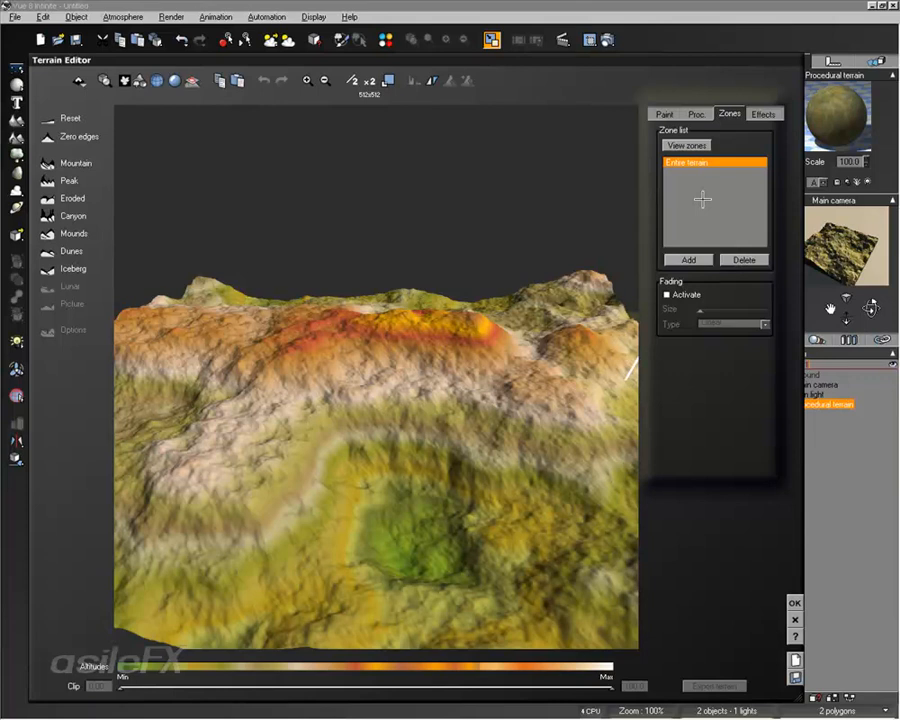
pyautogui.click(700, 113)
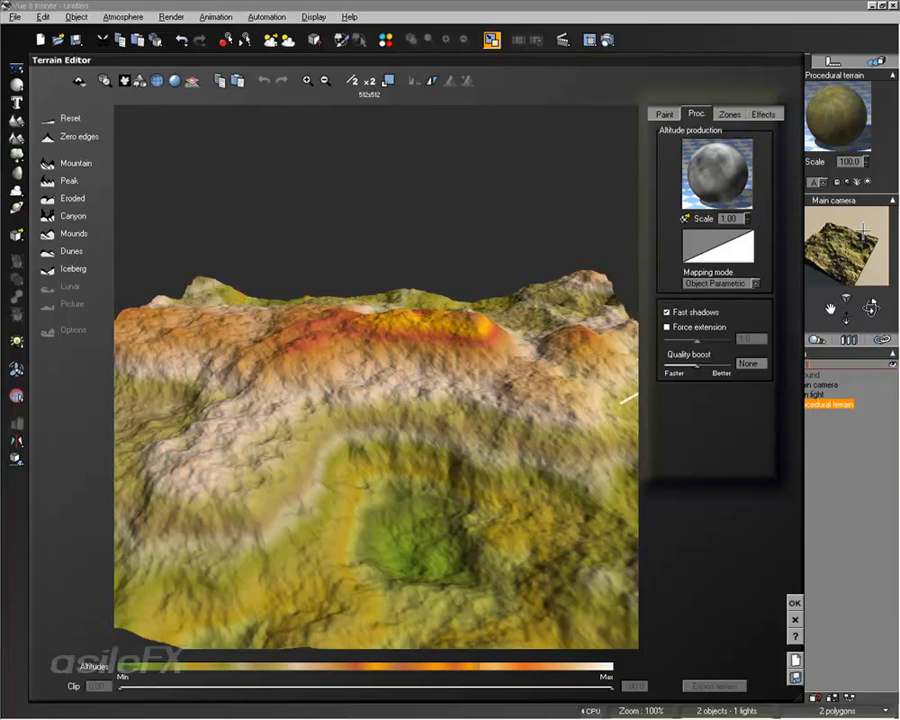
pyautogui.rightClick(831, 273)
pyautogui.click(731, 115)
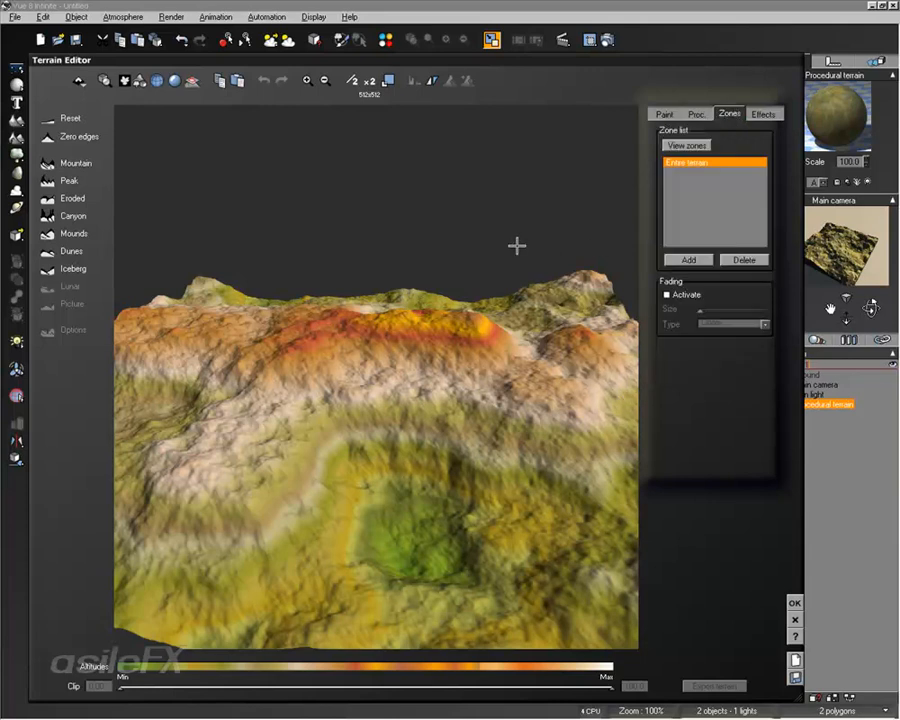
pyautogui.moveTo(518, 243); pyautogui.dragTo(478, 399)
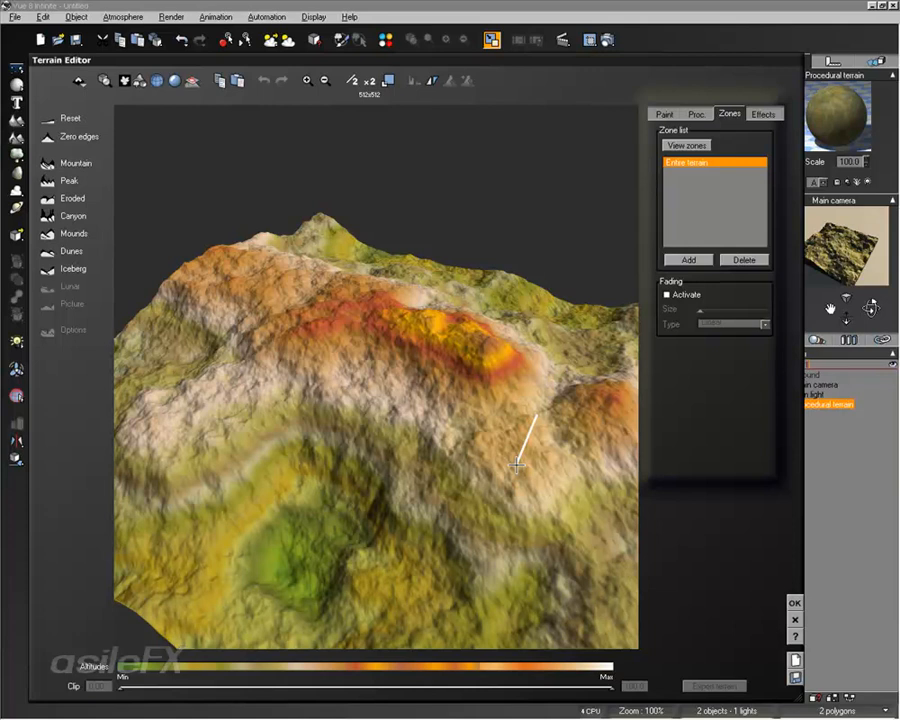
pyautogui.click(700, 144)
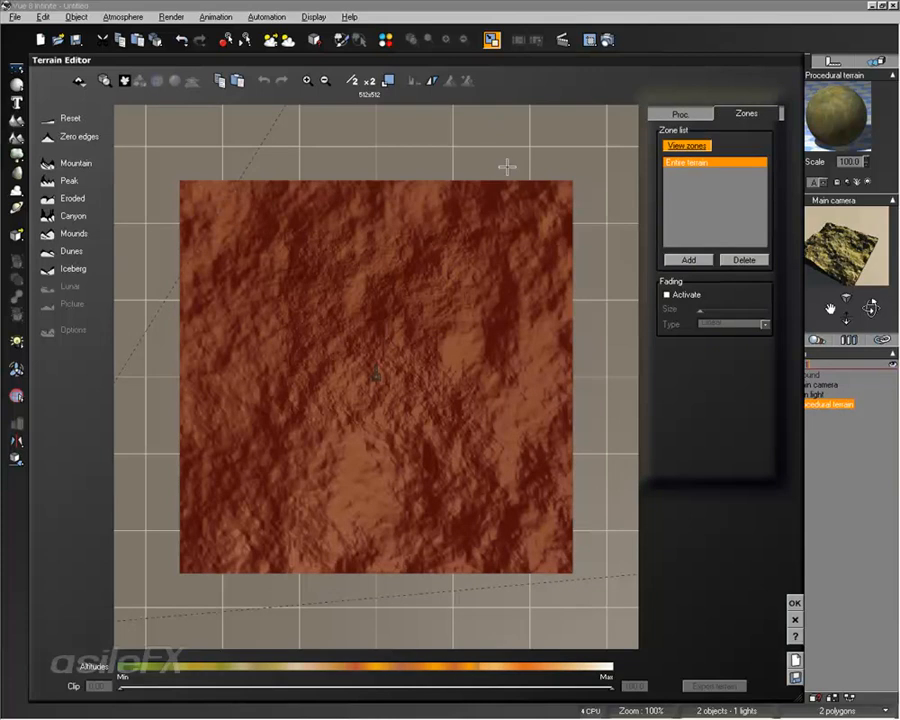
pyautogui.moveTo(404, 375); pyautogui.dragTo(350, 386, button='right')
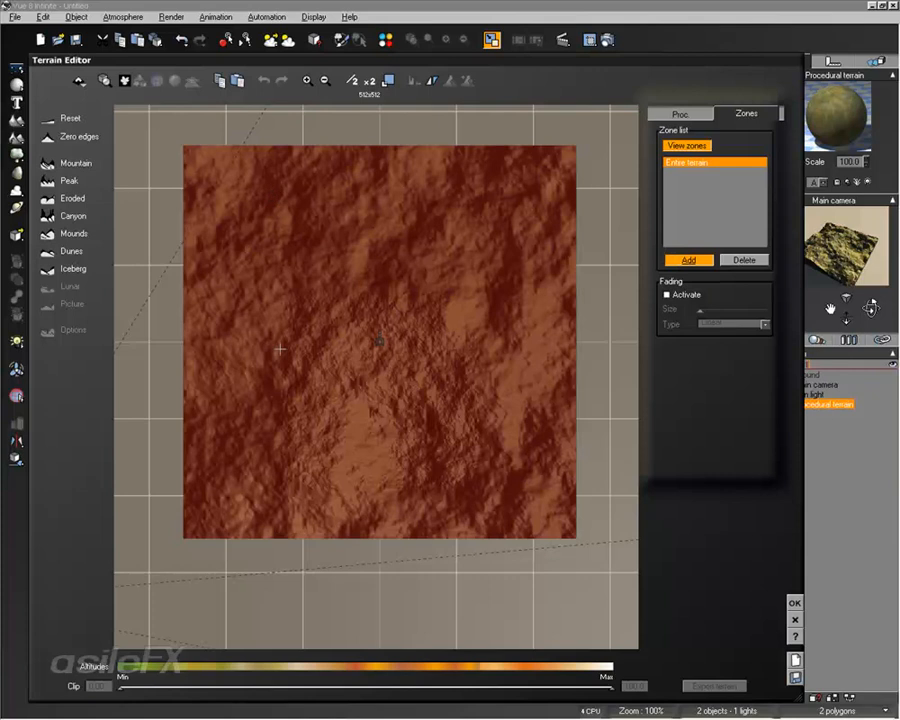
pyautogui.moveTo(211, 281)
pyautogui.mouseDown()
pyautogui.moveTo(279, 364)
pyautogui.moveTo(381, 455)
pyautogui.mouseUp()
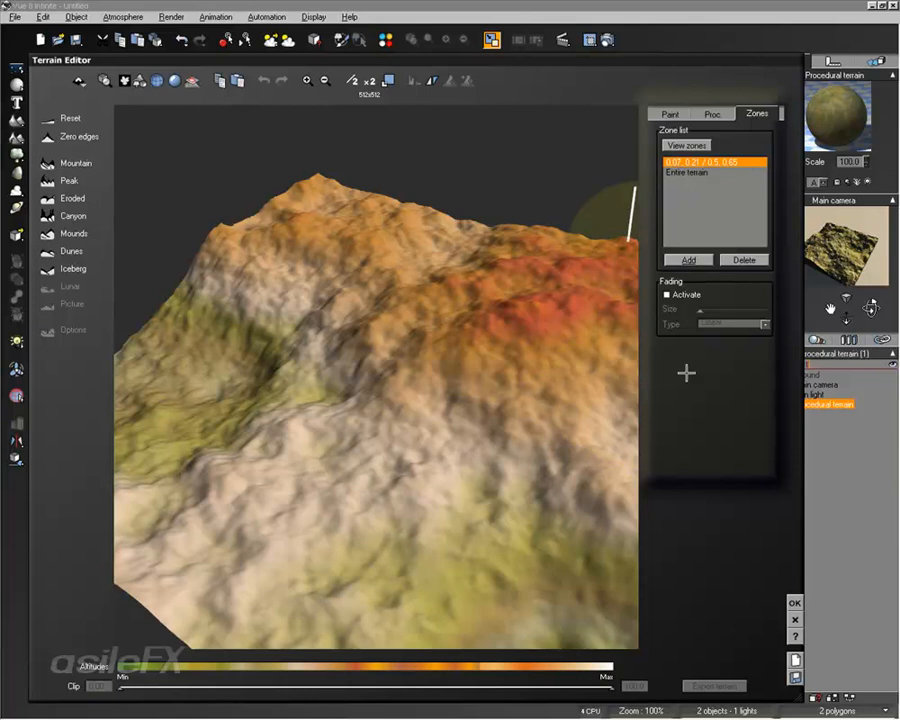
# - Switch editing to the newly added zone and pull up its high ridge with the Freeform brush
pyautogui.click(702, 174)
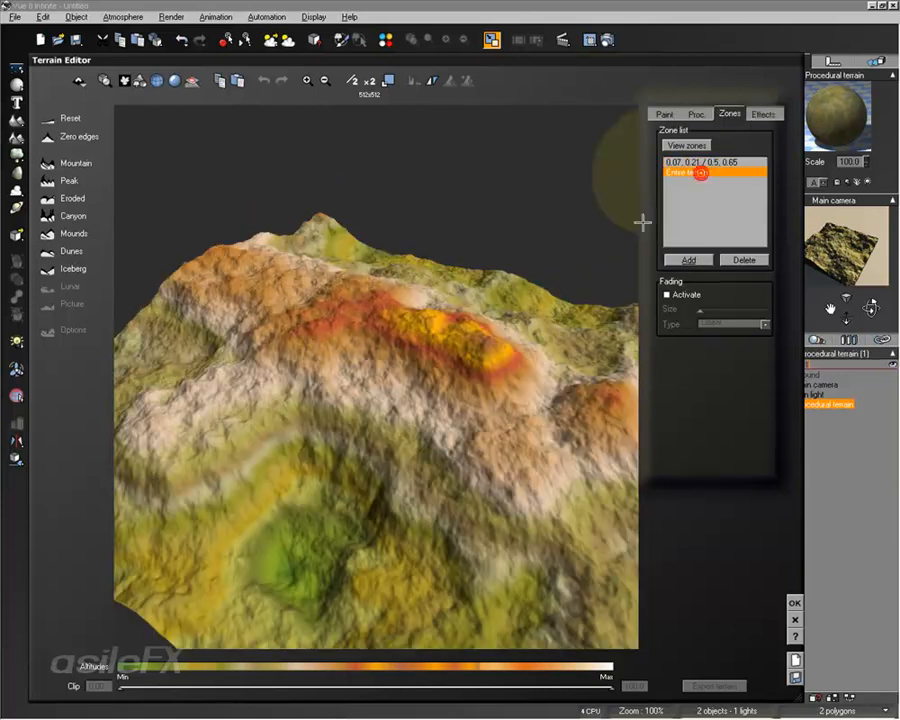
pyautogui.click(700, 162)
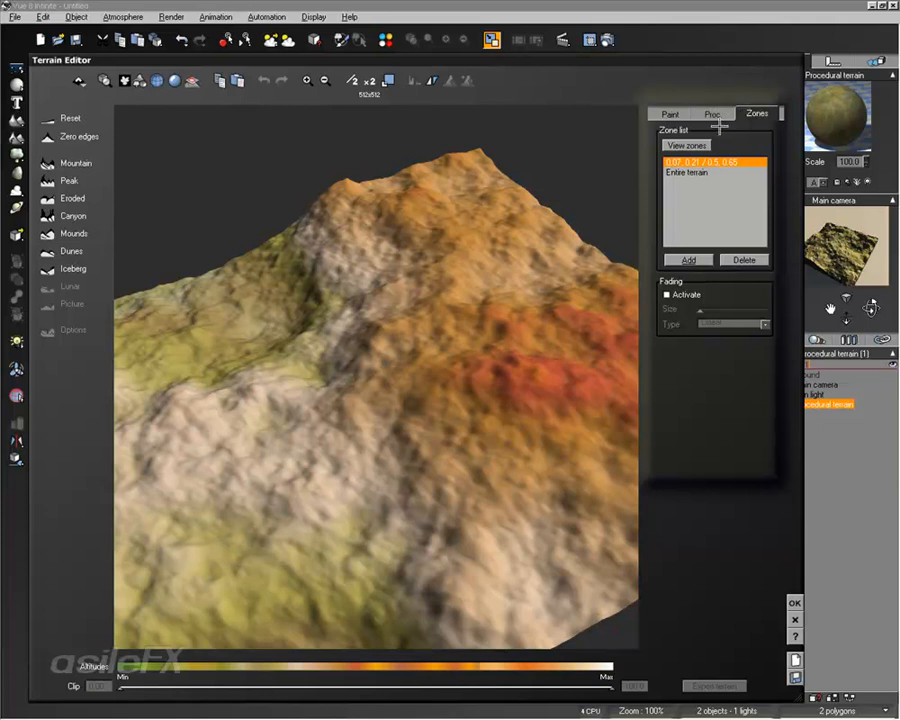
pyautogui.click(683, 114)
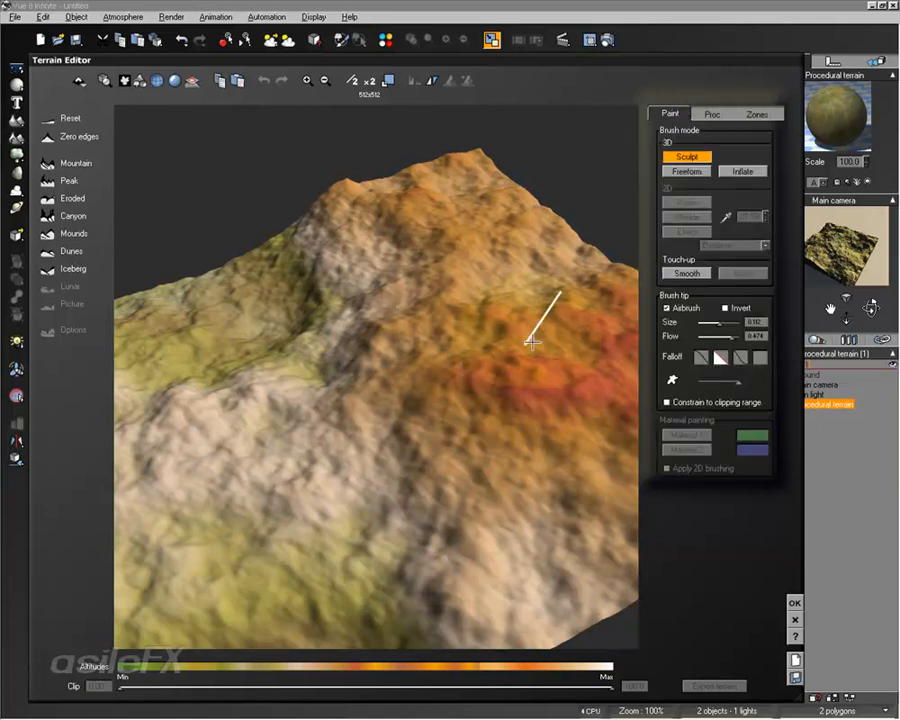
pyautogui.moveTo(526, 343); pyautogui.dragTo(323, 305, button='right')
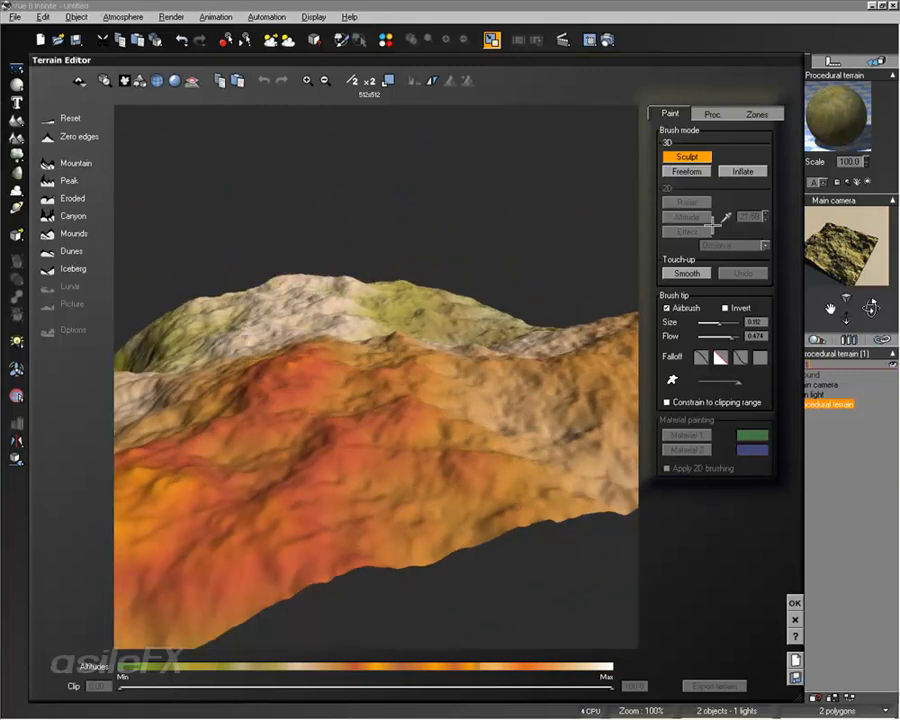
pyautogui.click(687, 171)
pyautogui.moveTo(498, 409)
pyautogui.mouseDown()
pyautogui.moveTo(335, 430)
pyautogui.moveTo(530, 393)
pyautogui.moveTo(332, 432)
pyautogui.mouseUp()
pyautogui.moveTo(332, 432)
pyautogui.mouseDown(button='right')
pyautogui.moveTo(360, 416)
pyautogui.moveTo(404, 470)
pyautogui.mouseUp(button='right')
pyautogui.moveTo(291, 435)
pyautogui.mouseDown()
pyautogui.moveTo(341, 460)
pyautogui.moveTo(400, 513)
pyautogui.moveTo(506, 482)
pyautogui.moveTo(546, 520)
pyautogui.moveTo(282, 480)
pyautogui.mouseUp()
pyautogui.moveTo(305, 460); pyautogui.dragTo(255, 446, button='right')
# - Bulge the ridge outward along the zone's near edge with repeated Freeform strokes at a brush size of 0.071
pyautogui.click(681, 273)
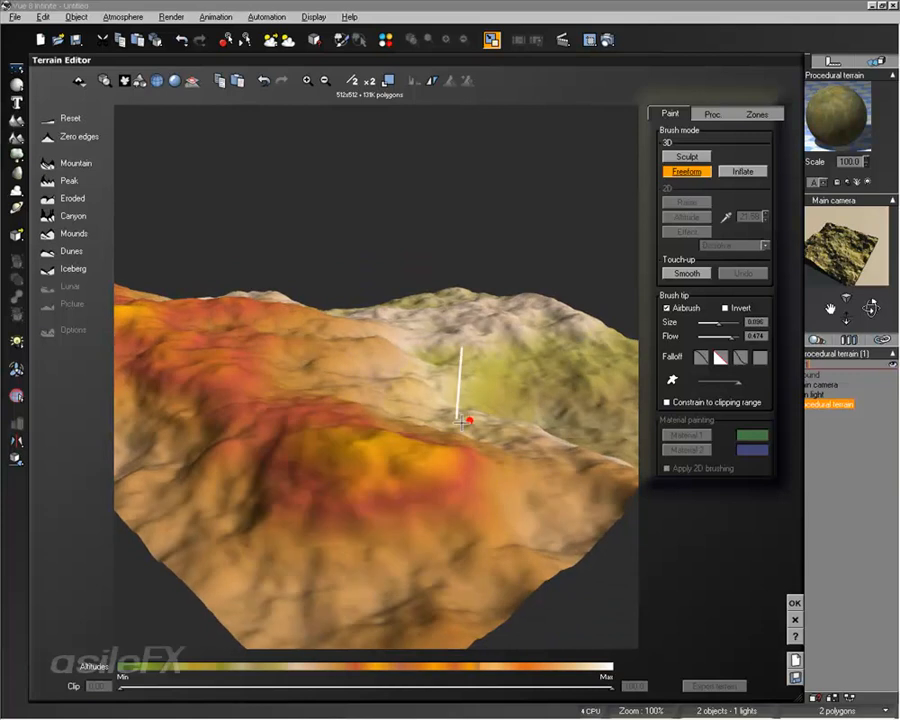
pyautogui.moveTo(448, 428)
pyautogui.mouseDown()
pyautogui.moveTo(307, 484)
pyautogui.moveTo(225, 437)
pyautogui.moveTo(287, 500)
pyautogui.moveTo(363, 509)
pyautogui.mouseUp()
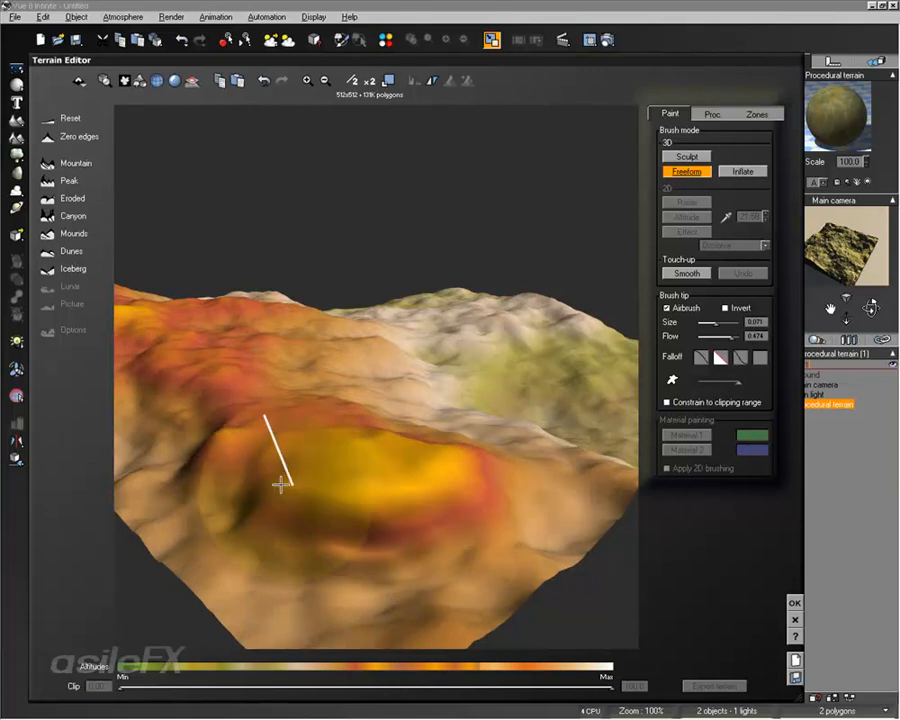
pyautogui.moveTo(281, 486)
pyautogui.mouseDown(button='right')
pyautogui.moveTo(351, 506)
pyautogui.moveTo(518, 478)
pyautogui.mouseUp(button='right')
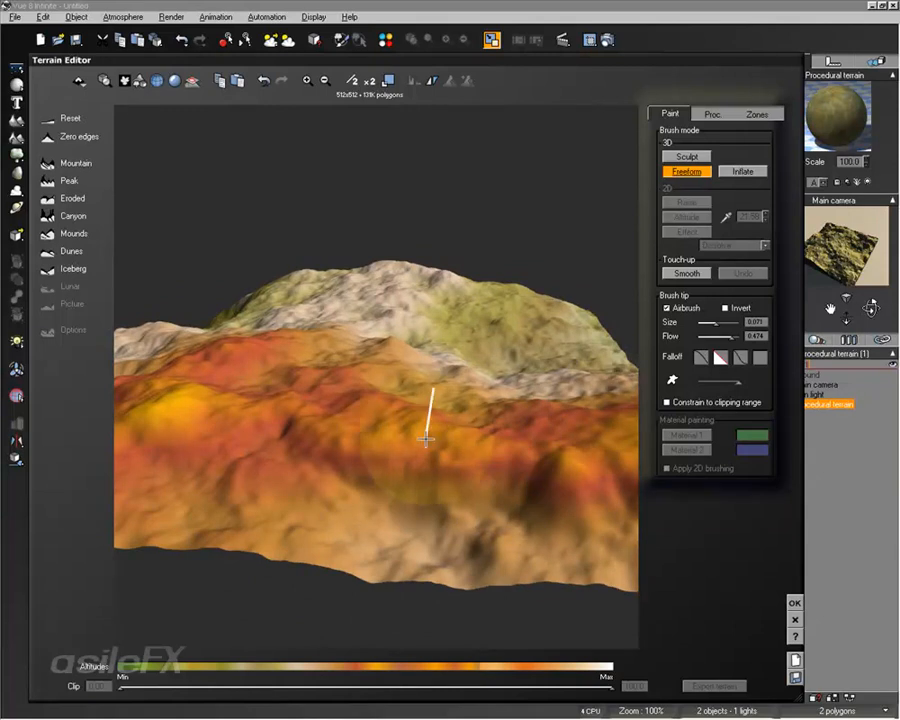
pyautogui.moveTo(426, 438); pyautogui.dragTo(356, 420, button='right')
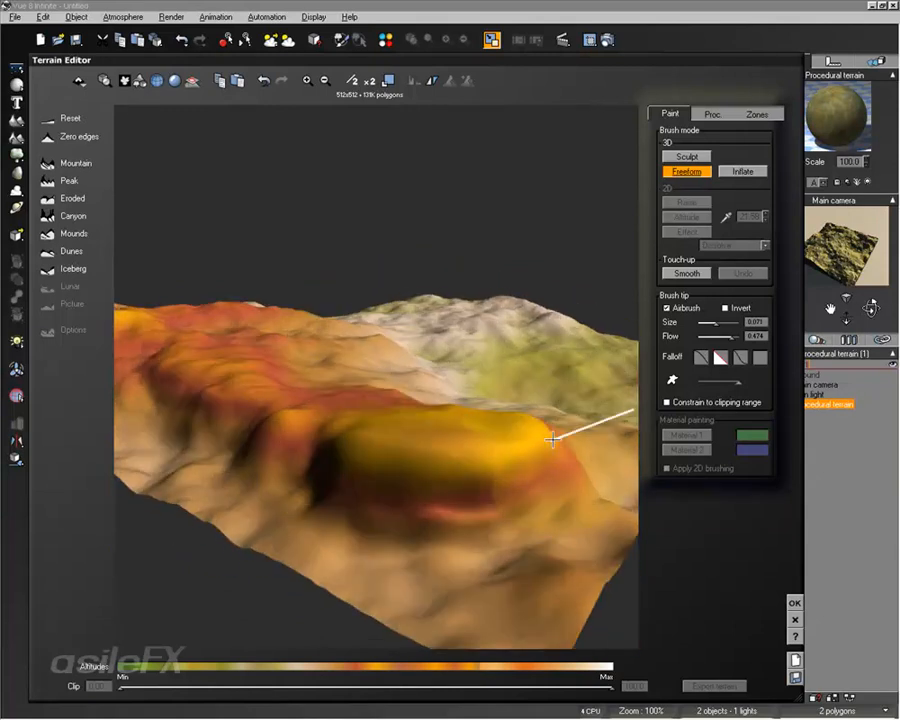
pyautogui.moveTo(612, 492); pyautogui.dragTo(516, 446, button='right')
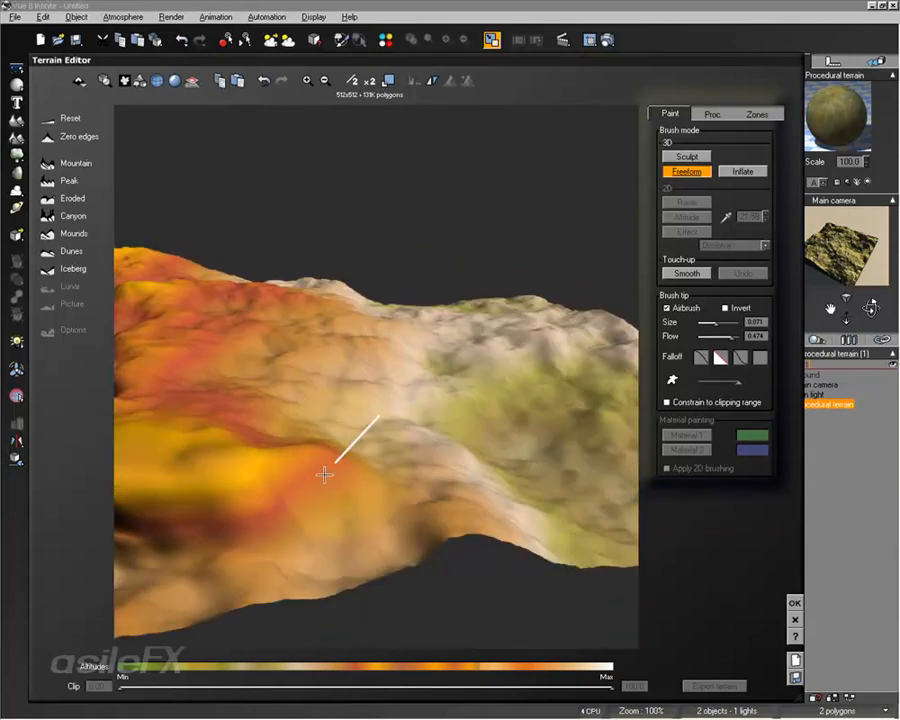
pyautogui.moveTo(301, 470); pyautogui.dragTo(440, 474, button='right')
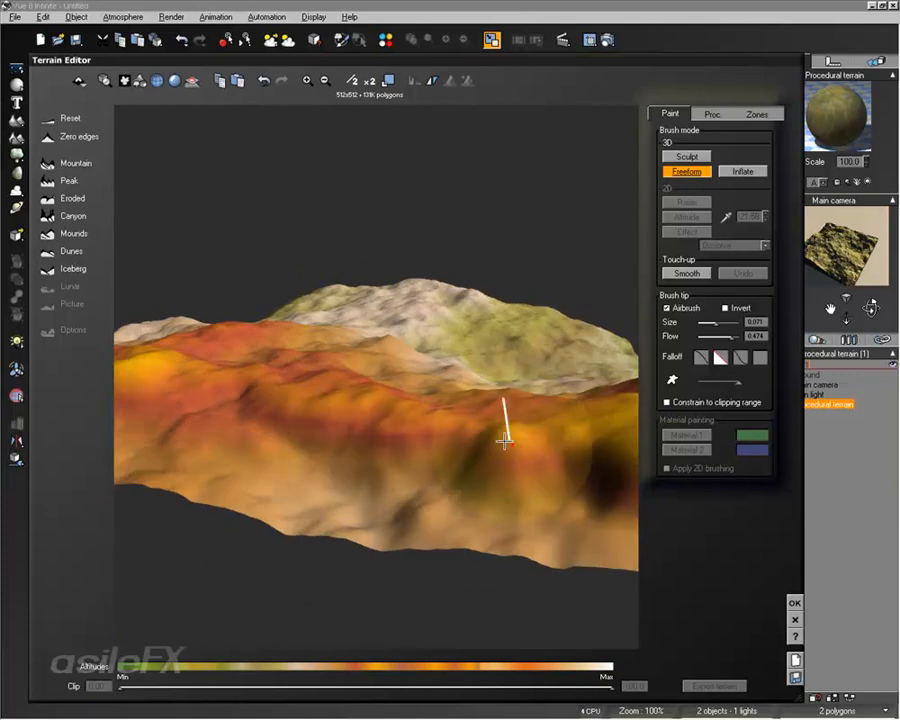
pyautogui.moveTo(505, 441)
pyautogui.mouseDown()
pyautogui.moveTo(269, 444)
pyautogui.moveTo(422, 454)
pyautogui.moveTo(496, 448)
pyautogui.moveTo(491, 440)
pyautogui.mouseUp()
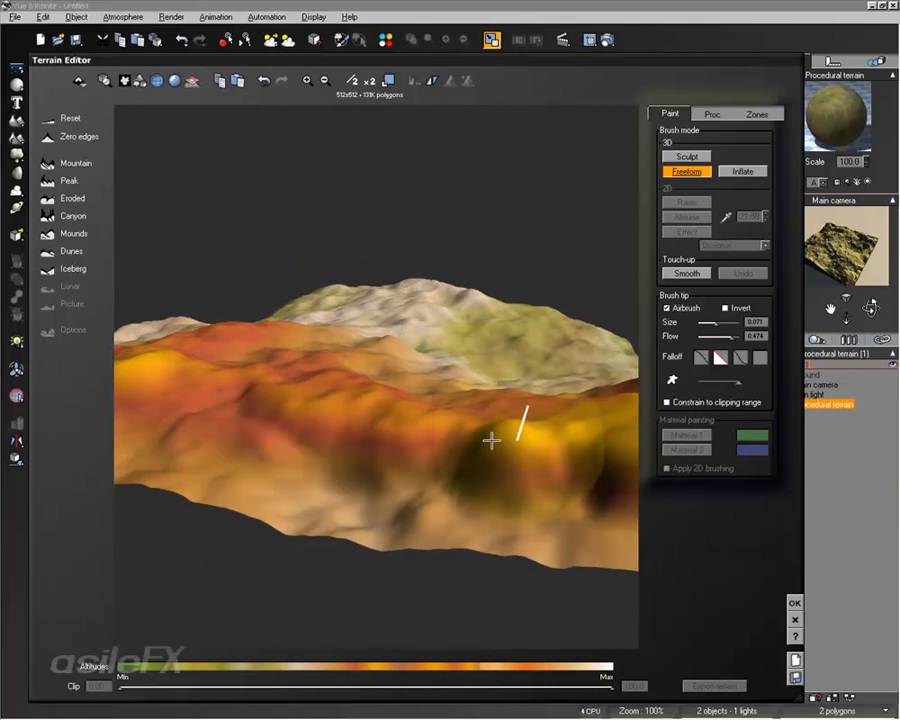
pyautogui.moveTo(464, 438); pyautogui.dragTo(362, 446, button='right')
pyautogui.moveTo(370, 506)
pyautogui.mouseDown()
pyautogui.moveTo(406, 498)
pyautogui.moveTo(372, 532)
pyautogui.moveTo(203, 560)
pyautogui.moveTo(236, 556)
pyautogui.mouseUp()
pyautogui.moveTo(222, 529)
pyautogui.mouseDown(button='right')
pyautogui.moveTo(270, 544)
pyautogui.moveTo(303, 585)
pyautogui.moveTo(219, 443)
pyautogui.mouseUp(button='right')
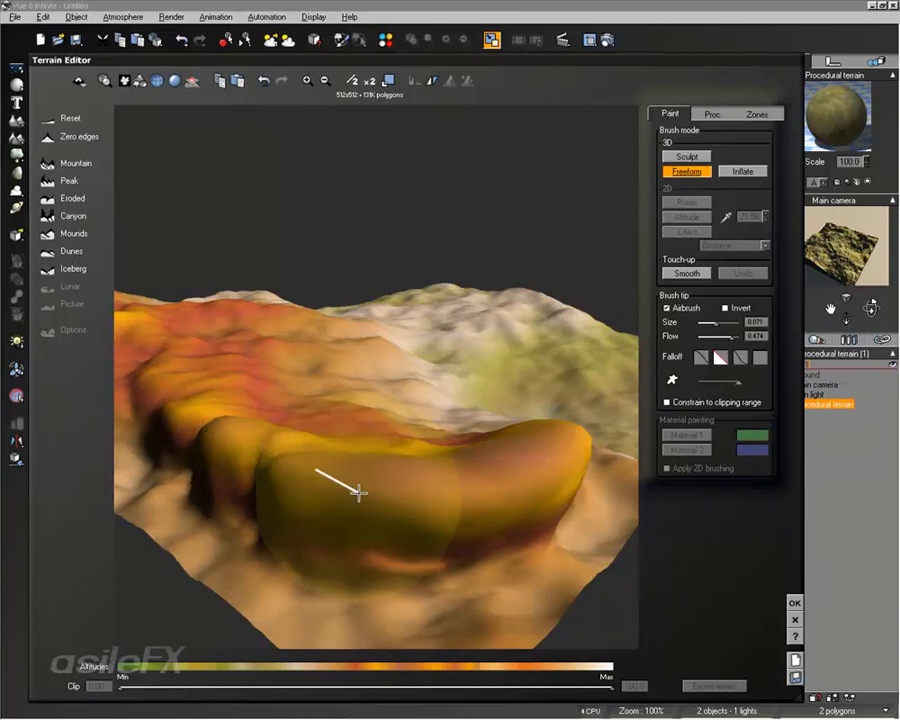
pyautogui.moveTo(358, 492)
pyautogui.mouseDown()
pyautogui.moveTo(200, 396)
pyautogui.moveTo(170, 400)
pyautogui.moveTo(274, 469)
pyautogui.mouseUp()
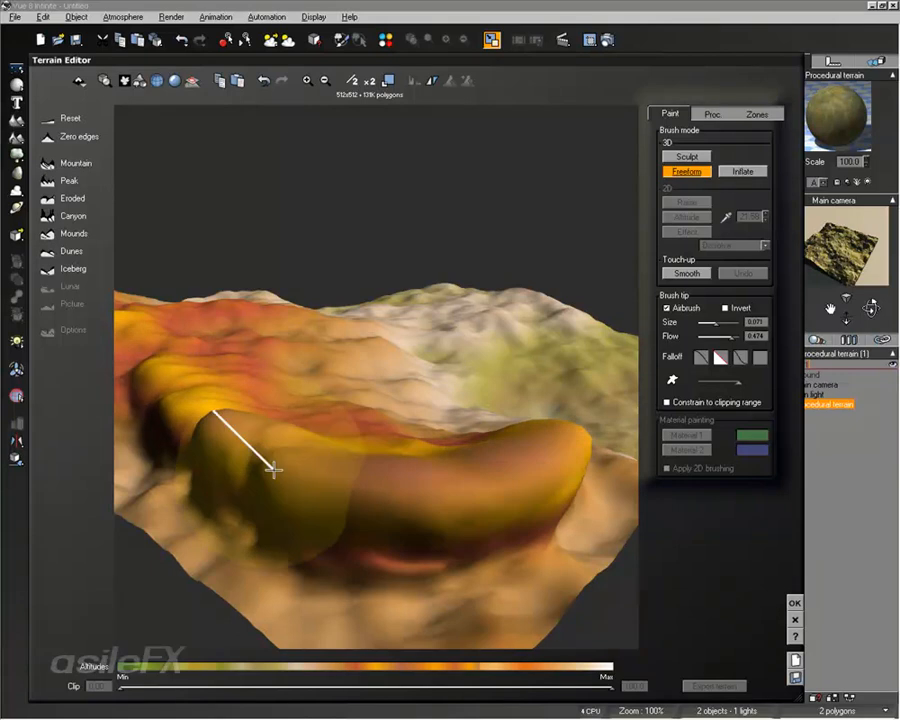
pyautogui.moveTo(450, 535); pyautogui.dragTo(460, 472, button='right')
# - Carve an undercut beneath the bulging ridge with the inverted Freeform brush to form an overhang
pyautogui.click(742, 173)
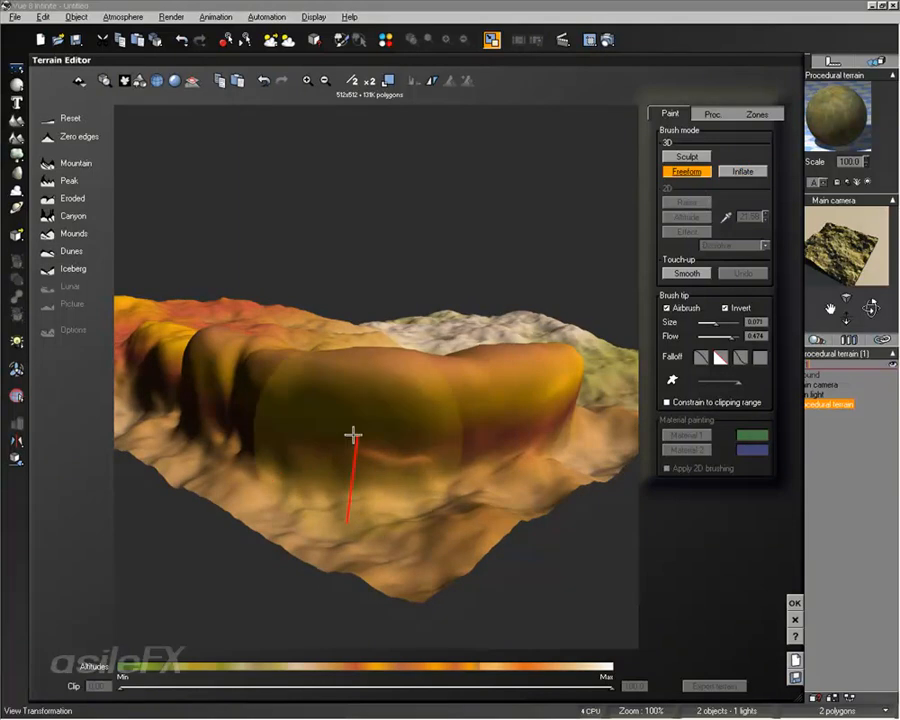
pyautogui.moveTo(354, 434)
pyautogui.keyDown('ctrl'); pyautogui.mouseDown()
pyautogui.moveTo(350, 464)
pyautogui.moveTo(556, 423)
pyautogui.moveTo(529, 432)
pyautogui.moveTo(513, 403)
pyautogui.mouseUp(); pyautogui.keyUp('ctrl')
pyautogui.moveTo(416, 414)
pyautogui.mouseDown(button='right')
pyautogui.moveTo(514, 418)
pyautogui.moveTo(592, 439)
pyautogui.moveTo(285, 538)
pyautogui.mouseUp(button='right')
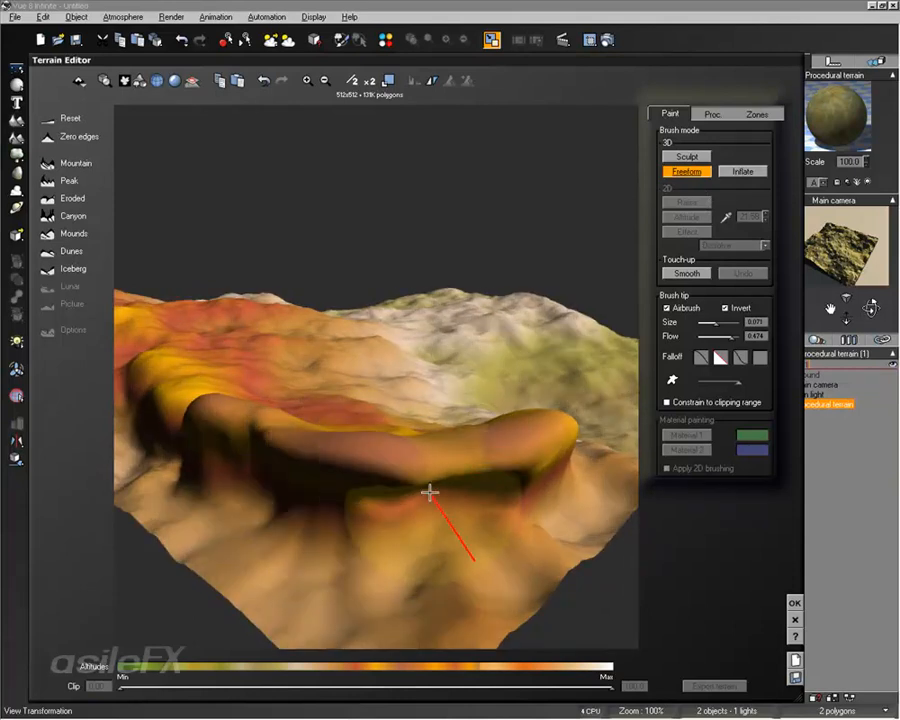
pyautogui.moveTo(444, 552); pyautogui.dragTo(424, 447, button='right')
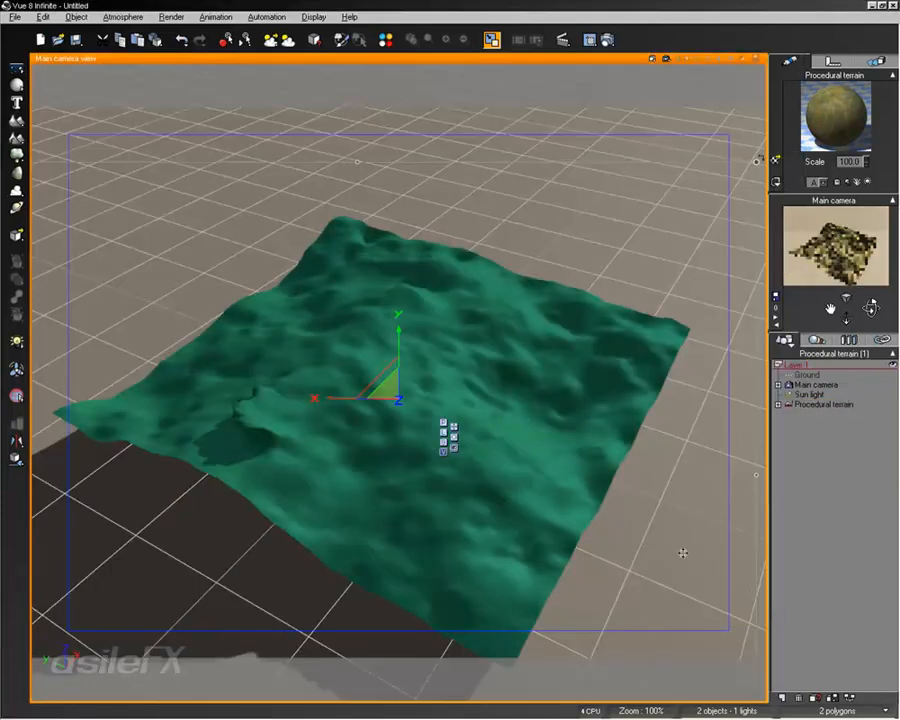
# - Expand the procedural terrain's zones in the object hierarchy and select the Entire terrain entry
pyautogui.scroll(3, 475, 452)
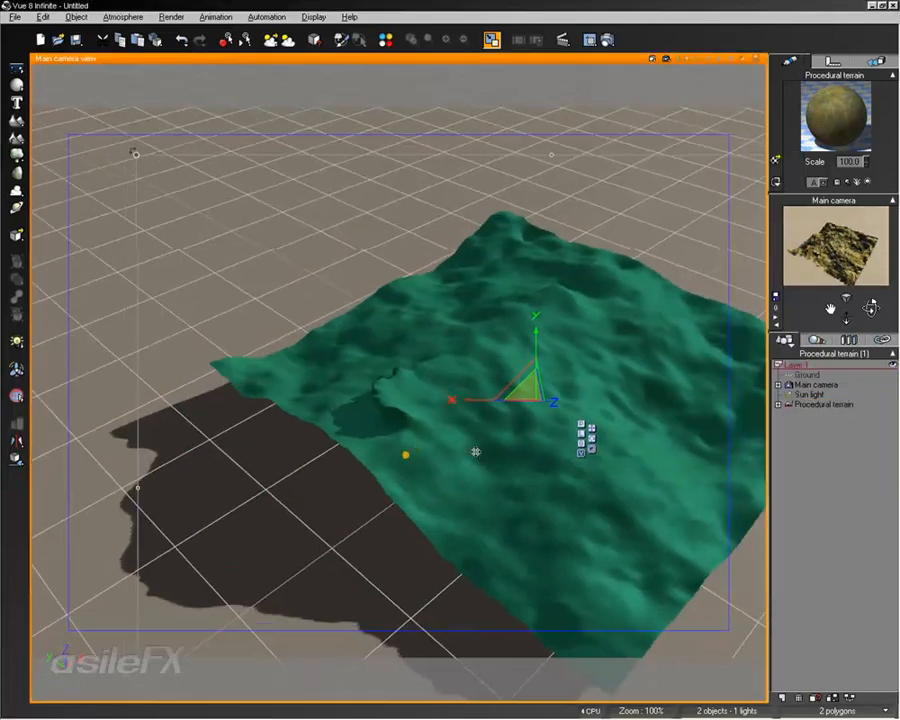
pyautogui.scroll(5, 476, 456)
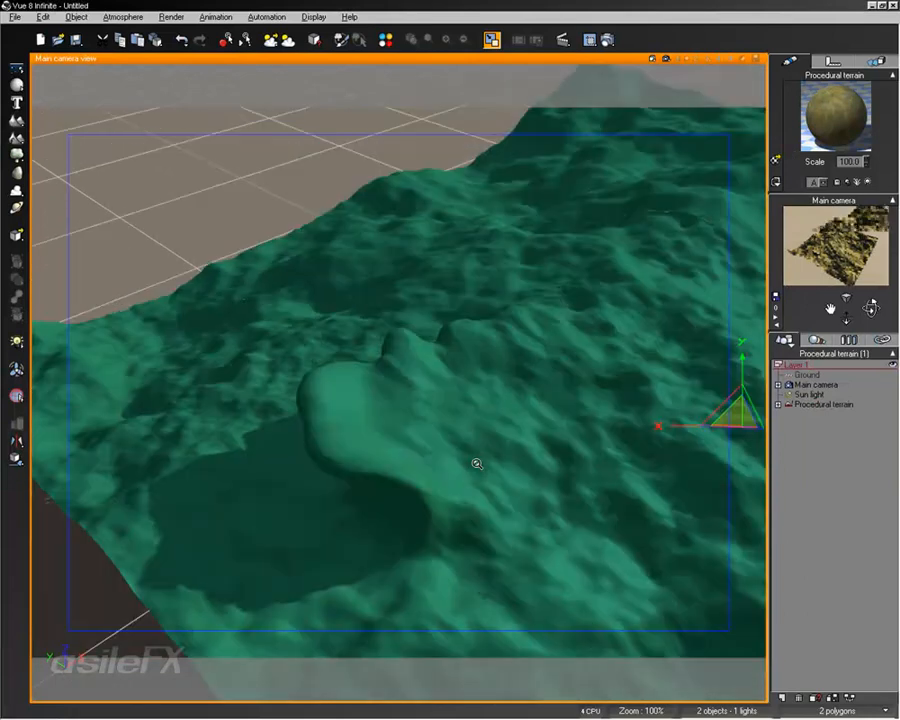
pyautogui.moveTo(871, 309); pyautogui.dragTo(815, 313)
pyautogui.moveTo(600, 418); pyautogui.dragTo(482, 397, button='right')
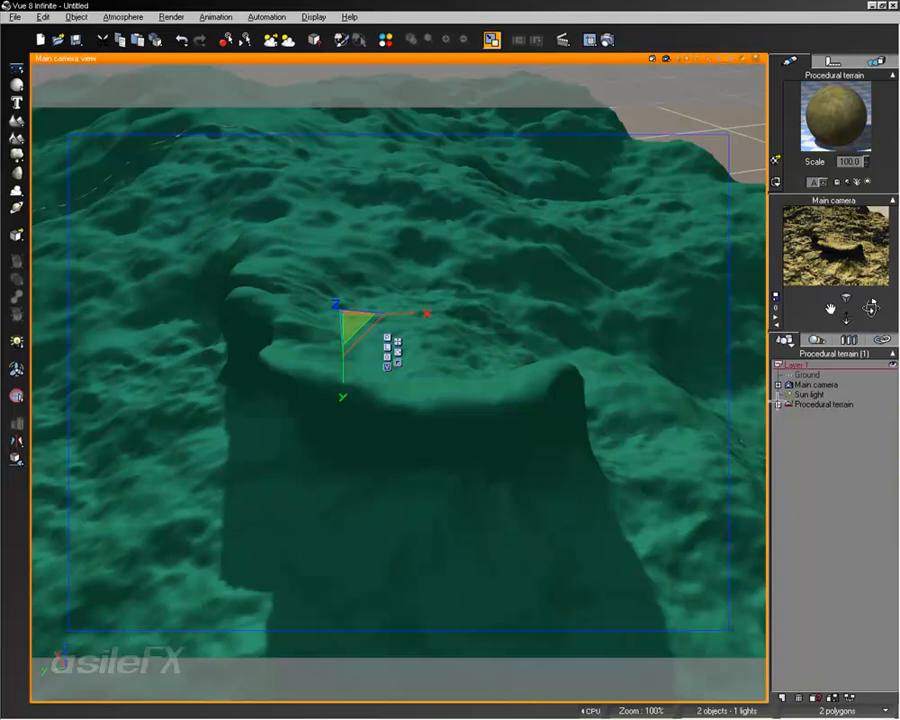
pyautogui.click(778, 404)
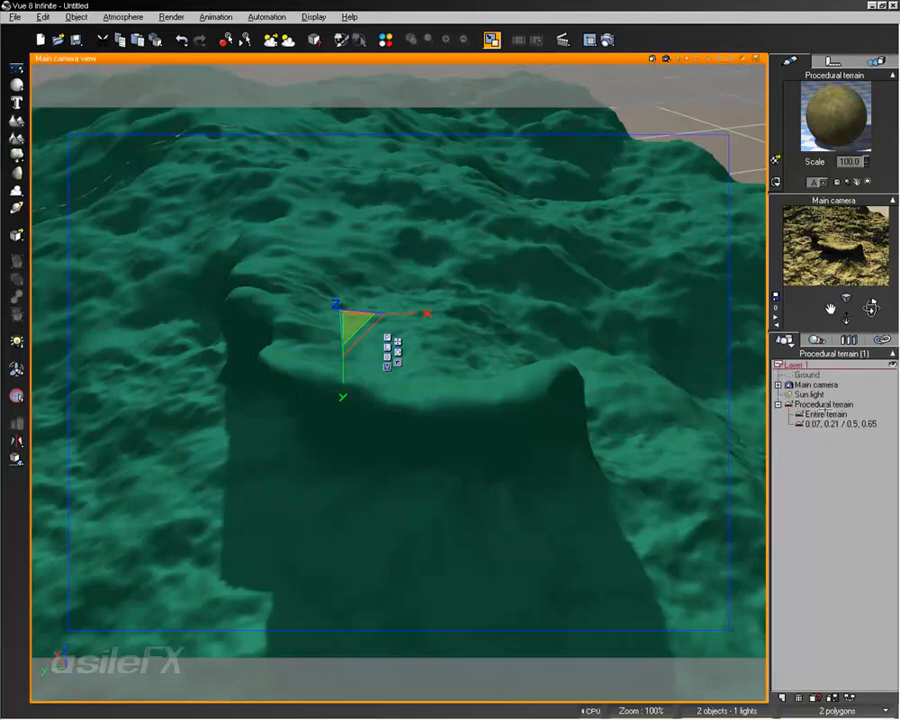
pyautogui.click(822, 414)
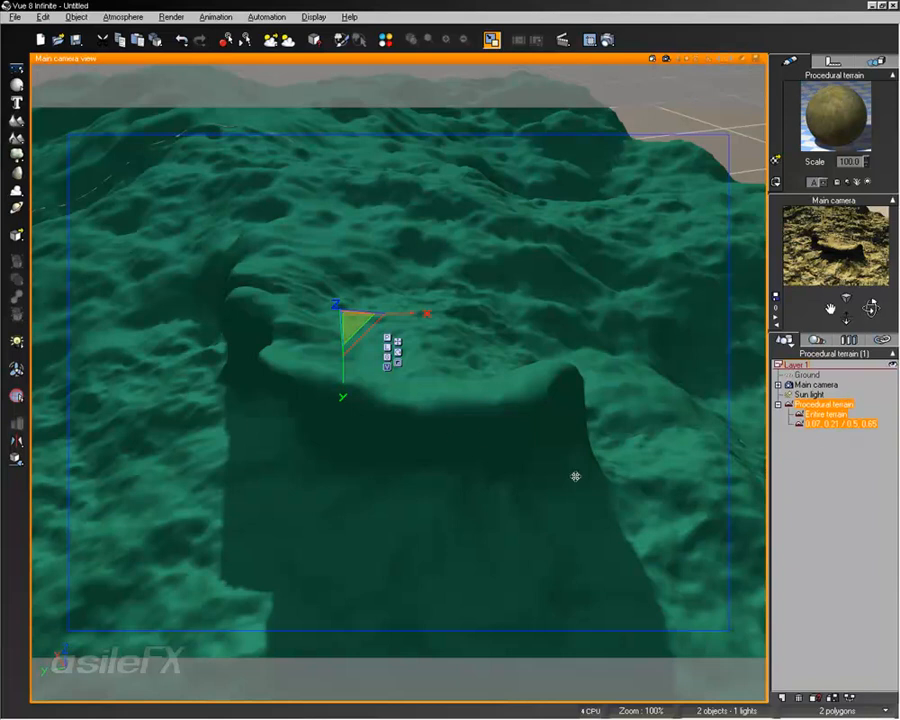
# - Reposition the sun in the atmosphere settings to an azimuth of 154.47 and a pitch of 37.27° to relight the overhang
pyautogui.moveTo(564, 498)
pyautogui.mouseDown(button='right')
pyautogui.moveTo(567, 457)
pyautogui.moveTo(557, 477)
pyautogui.mouseUp(button='right')
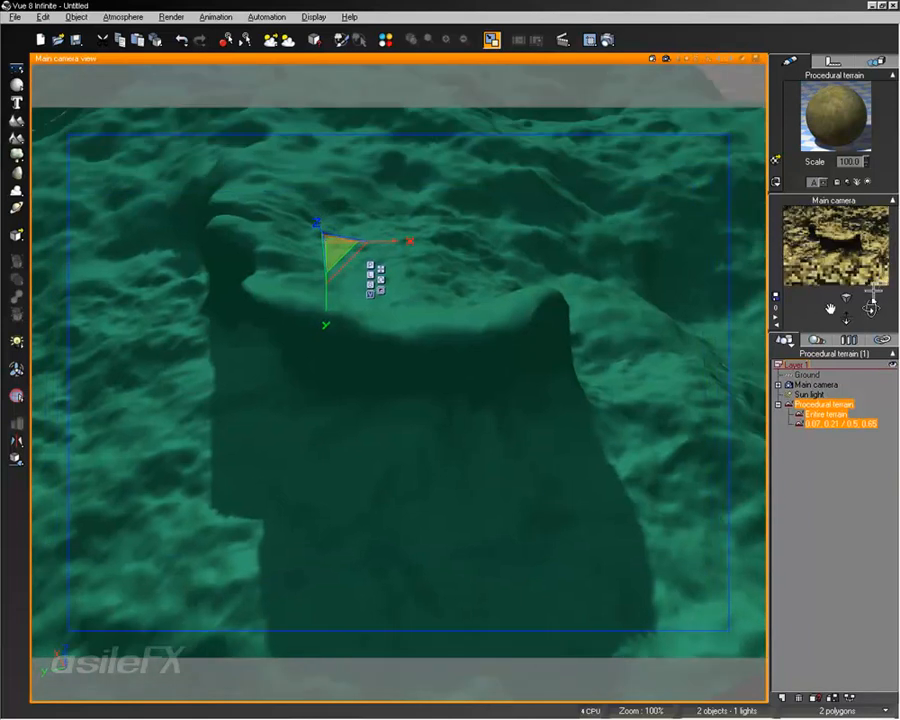
pyautogui.moveTo(871, 307); pyautogui.dragTo(520, 303)
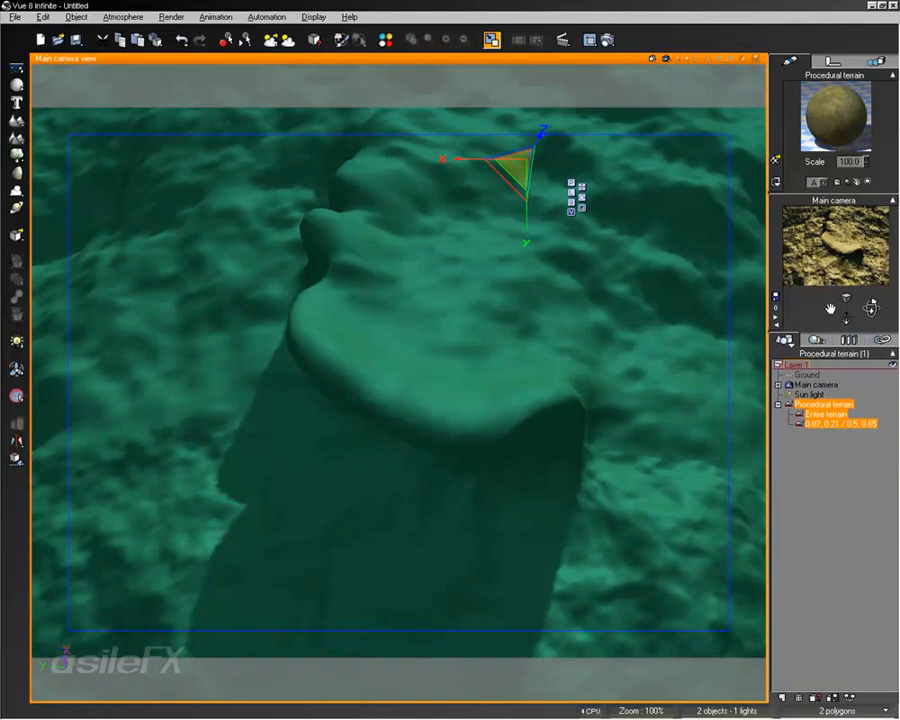
pyautogui.moveTo(875, 309); pyautogui.dragTo(814, 297)
pyautogui.moveTo(650, 270); pyautogui.dragTo(603, 356, button='right')
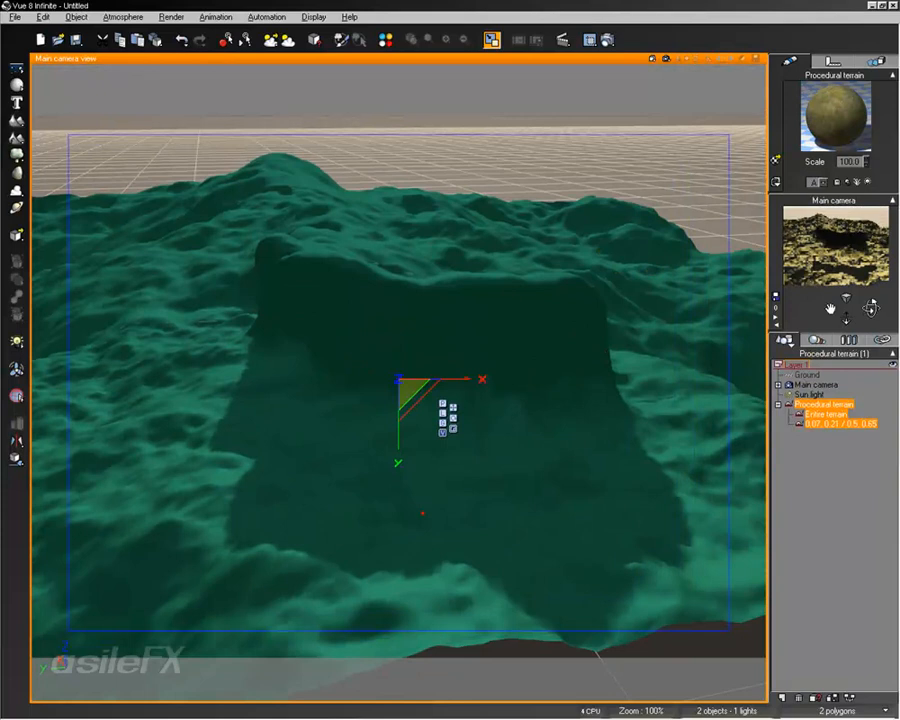
pyautogui.moveTo(846, 318); pyautogui.dragTo(845, 336)
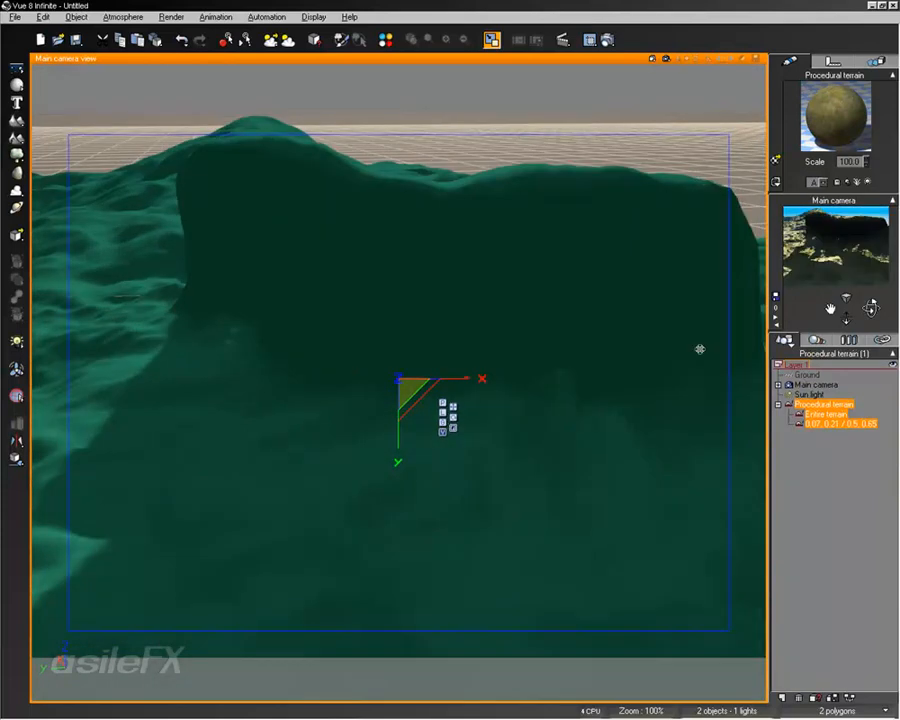
pyautogui.press('F4')
pyautogui.moveTo(325, 204)
pyautogui.mouseDown()
pyautogui.moveTo(334, 204)
pyautogui.moveTo(301, 188)
pyautogui.mouseUp()
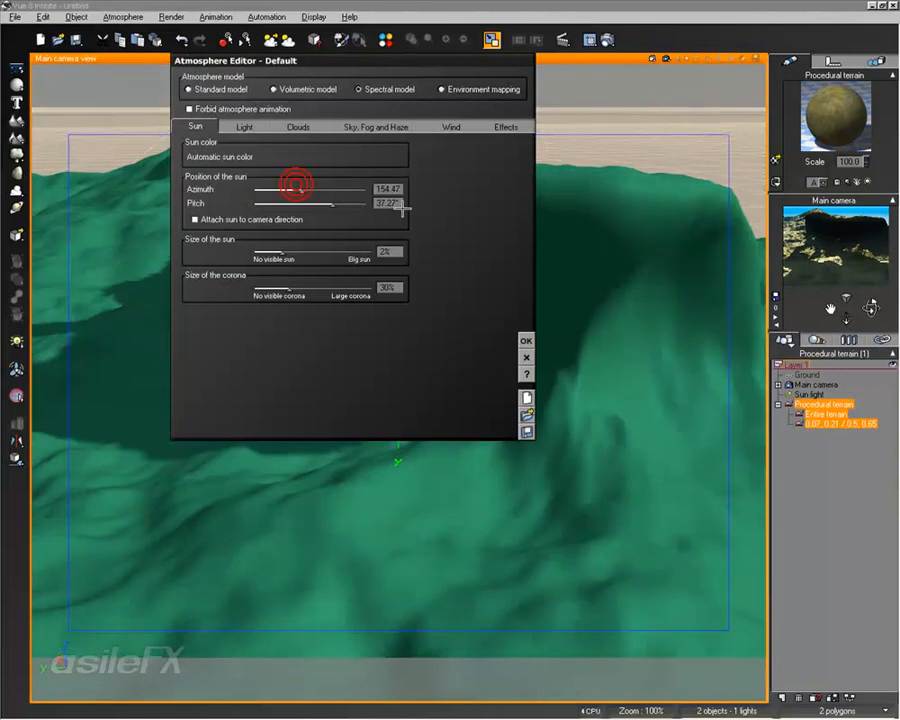
pyautogui.click(530, 341)
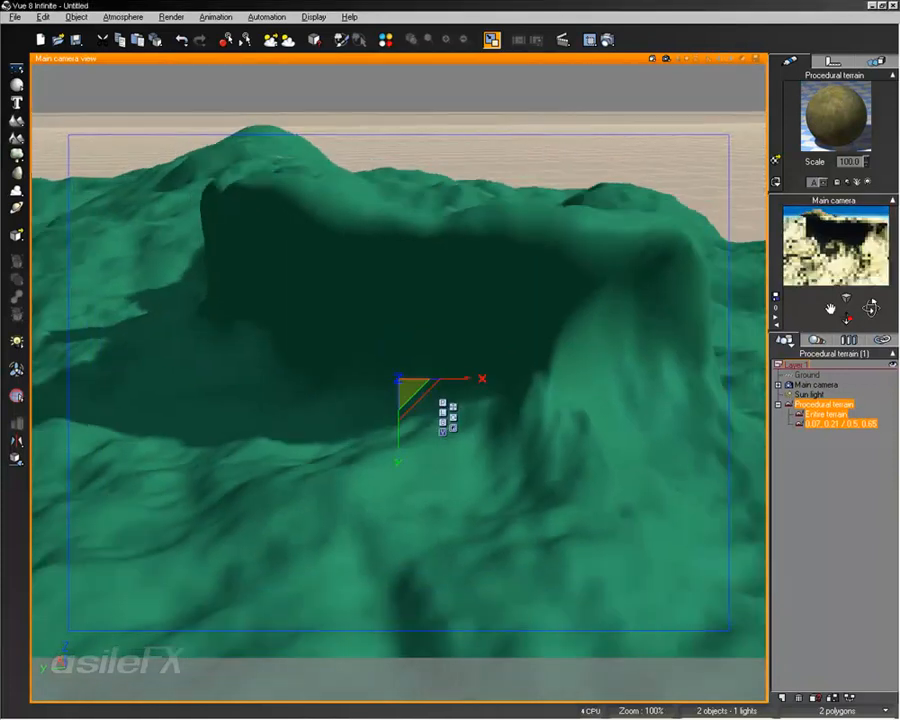
# - Render the overhang from the main camera and return to the shaded view
pyautogui.click(662, 58)
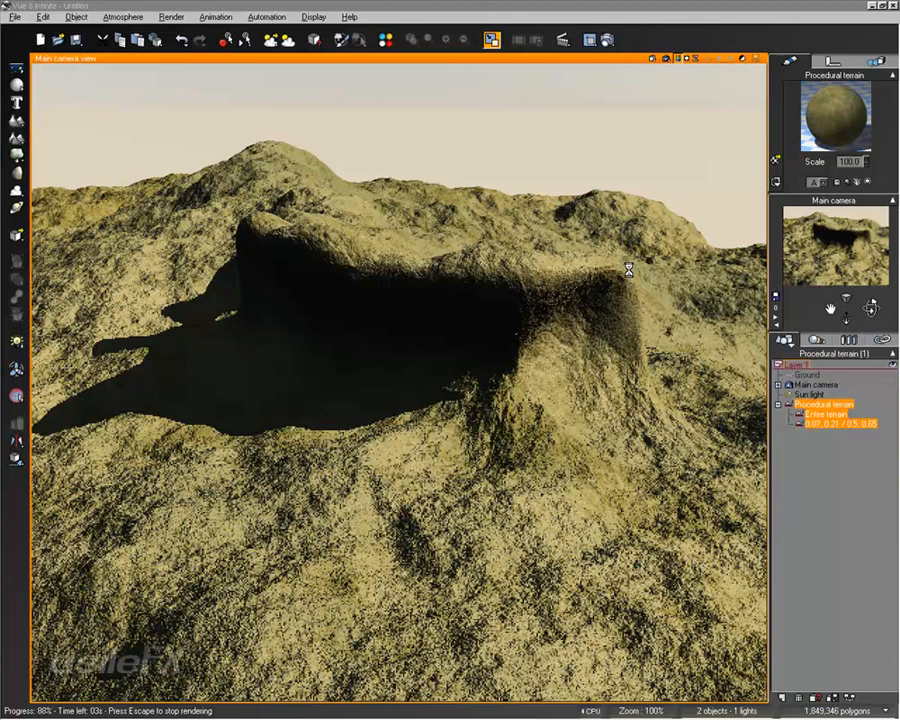
pyautogui.click(597, 316)
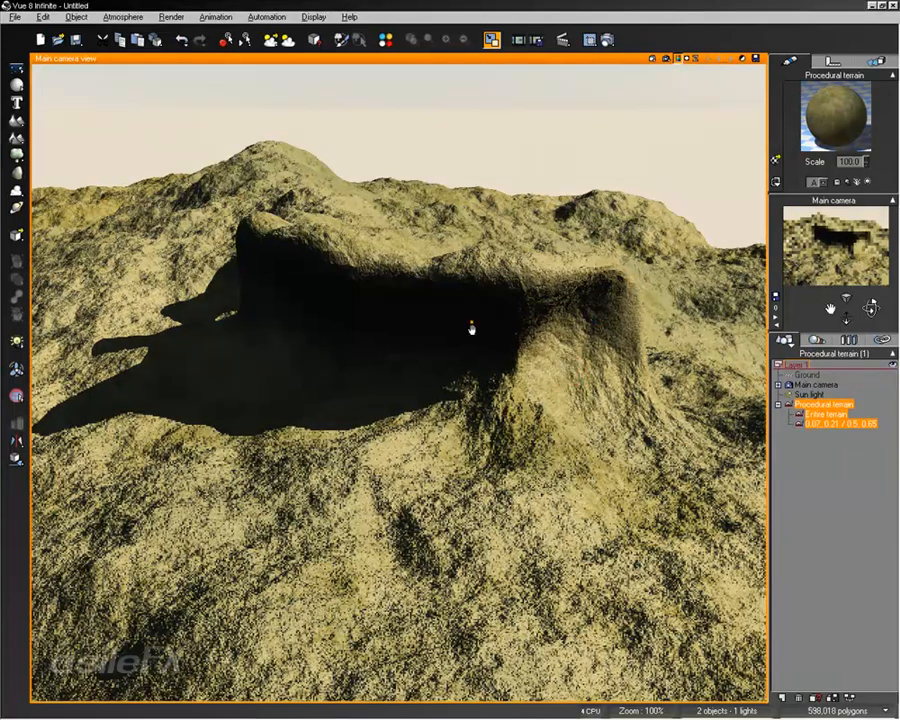
pyautogui.click(470, 321)
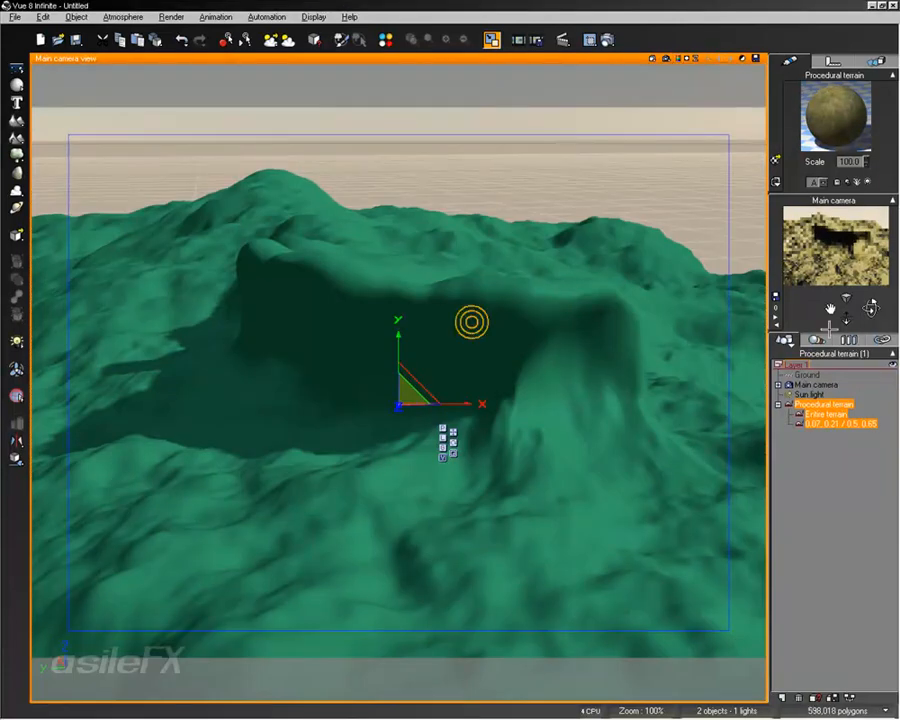
# - Reopen the terrain for editing and make the 0.07, 0.21 / 0.5, 0.65 zone active
pyautogui.moveTo(871, 308); pyautogui.dragTo(562, 446)
pyautogui.moveTo(562, 446); pyautogui.dragTo(484, 346, button='right')
pyautogui.rightClick(486, 346)
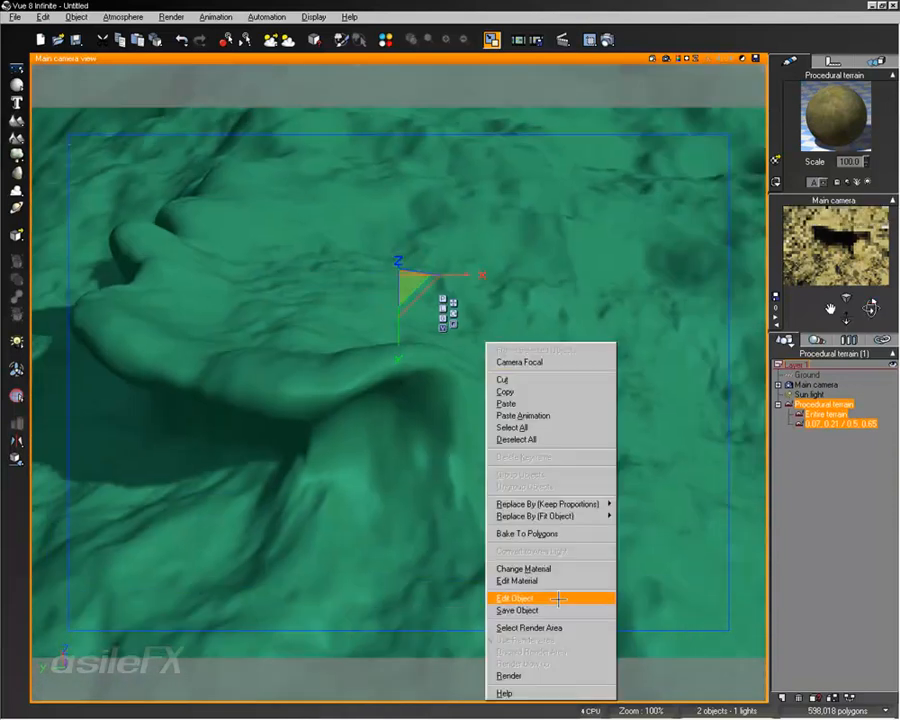
pyautogui.click(557, 598)
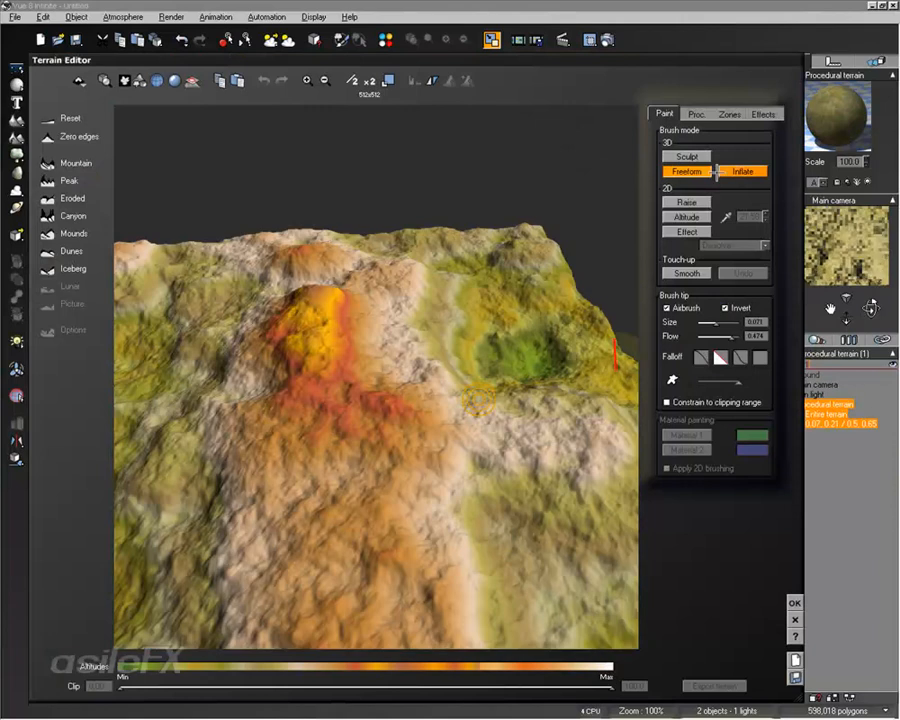
pyautogui.click(729, 114)
pyautogui.click(695, 163)
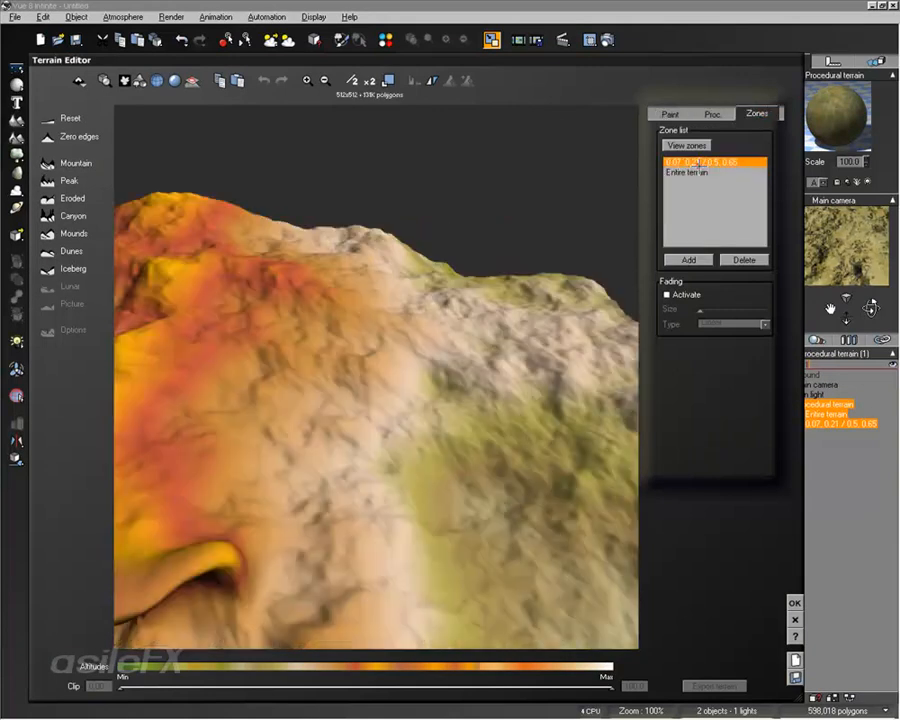
# - Pull the zone's outer border upward at several spots with Freeform strokes and apply the terrain edits
pyautogui.moveTo(344, 410)
pyautogui.mouseDown(button='right')
pyautogui.moveTo(426, 321)
pyautogui.moveTo(414, 508)
pyautogui.mouseUp(button='right')
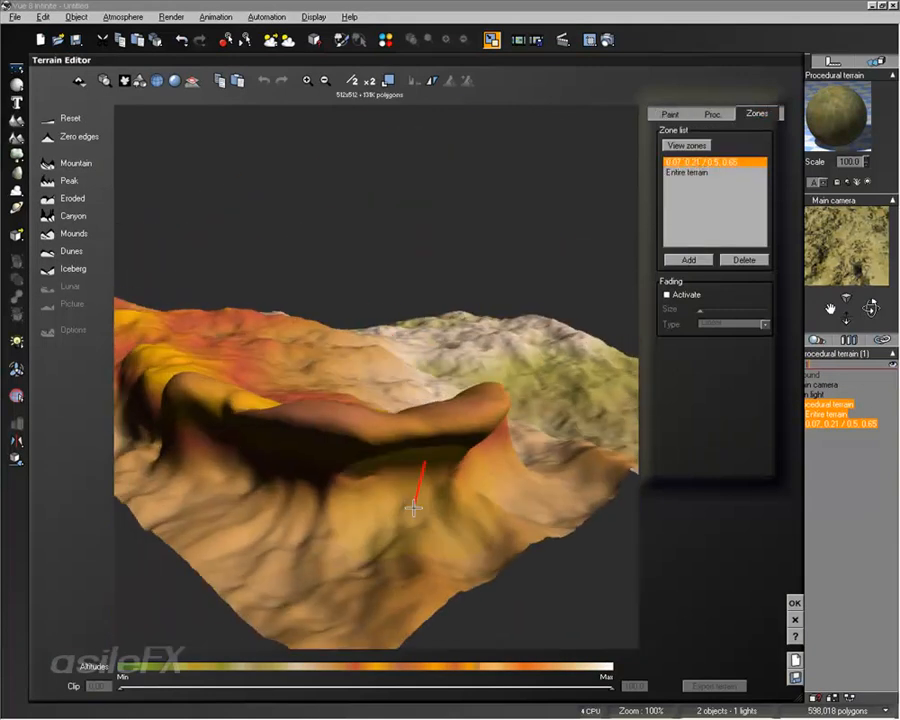
pyautogui.moveTo(447, 560); pyautogui.dragTo(619, 461, button='right')
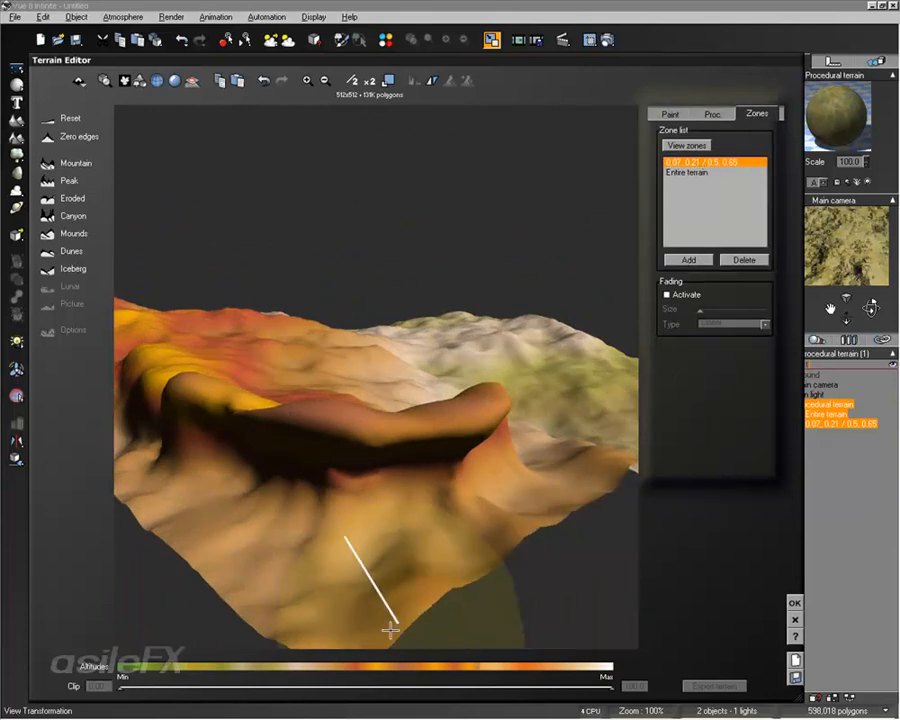
pyautogui.moveTo(261, 606); pyautogui.dragTo(368, 514, button='right')
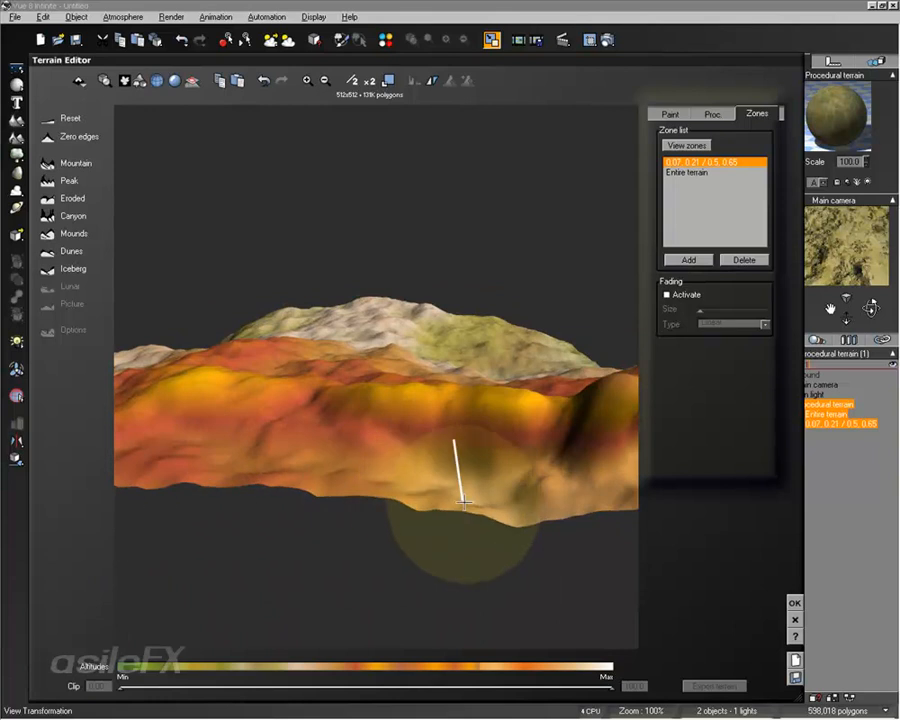
pyautogui.moveTo(460, 506)
pyautogui.mouseDown(button='right')
pyautogui.moveTo(517, 528)
pyautogui.moveTo(241, 538)
pyautogui.moveTo(392, 281)
pyautogui.mouseUp(button='right')
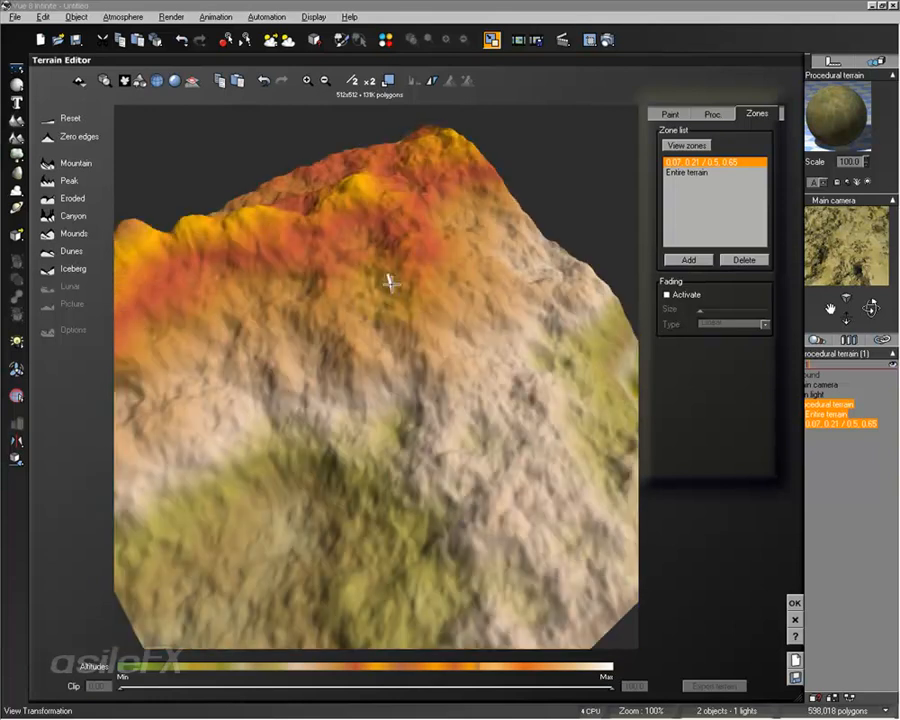
pyautogui.moveTo(428, 126); pyautogui.dragTo(313, 379, button='right')
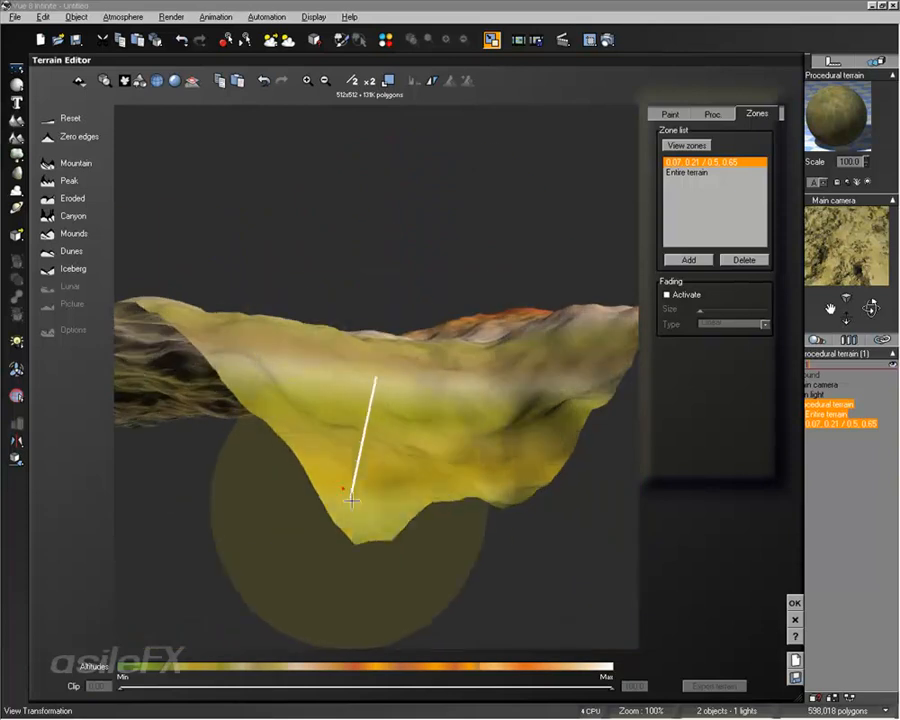
pyautogui.moveTo(352, 498); pyautogui.dragTo(393, 420)
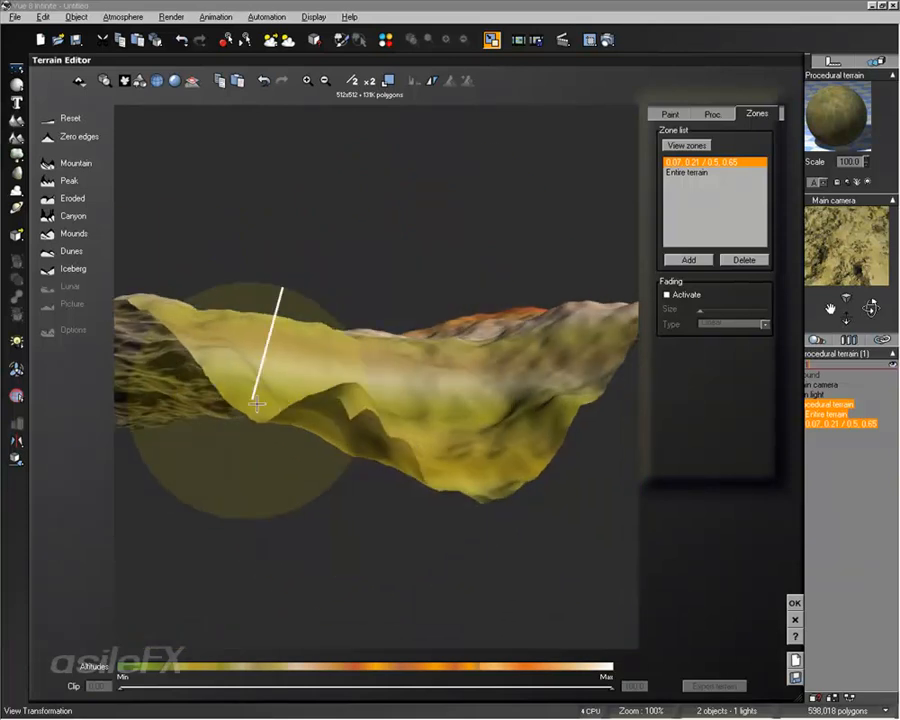
pyautogui.moveTo(257, 410); pyautogui.dragTo(460, 422, button='right')
pyautogui.moveTo(501, 515)
pyautogui.mouseDown()
pyautogui.moveTo(496, 524)
pyautogui.moveTo(512, 456)
pyautogui.moveTo(500, 444)
pyautogui.mouseUp()
pyautogui.moveTo(345, 455)
pyautogui.mouseDown(button='right')
pyautogui.moveTo(494, 488)
pyautogui.moveTo(544, 530)
pyautogui.moveTo(510, 500)
pyautogui.mouseUp(button='right')
pyautogui.moveTo(510, 500)
pyautogui.mouseDown()
pyautogui.moveTo(492, 453)
pyautogui.moveTo(497, 430)
pyautogui.mouseUp()
pyautogui.moveTo(497, 430)
pyautogui.mouseDown(button='right')
pyautogui.moveTo(526, 472)
pyautogui.moveTo(496, 438)
pyautogui.moveTo(462, 434)
pyautogui.moveTo(379, 478)
pyautogui.moveTo(450, 440)
pyautogui.moveTo(416, 590)
pyautogui.moveTo(418, 583)
pyautogui.moveTo(518, 607)
pyautogui.moveTo(388, 526)
pyautogui.moveTo(412, 523)
pyautogui.mouseUp(button='right')
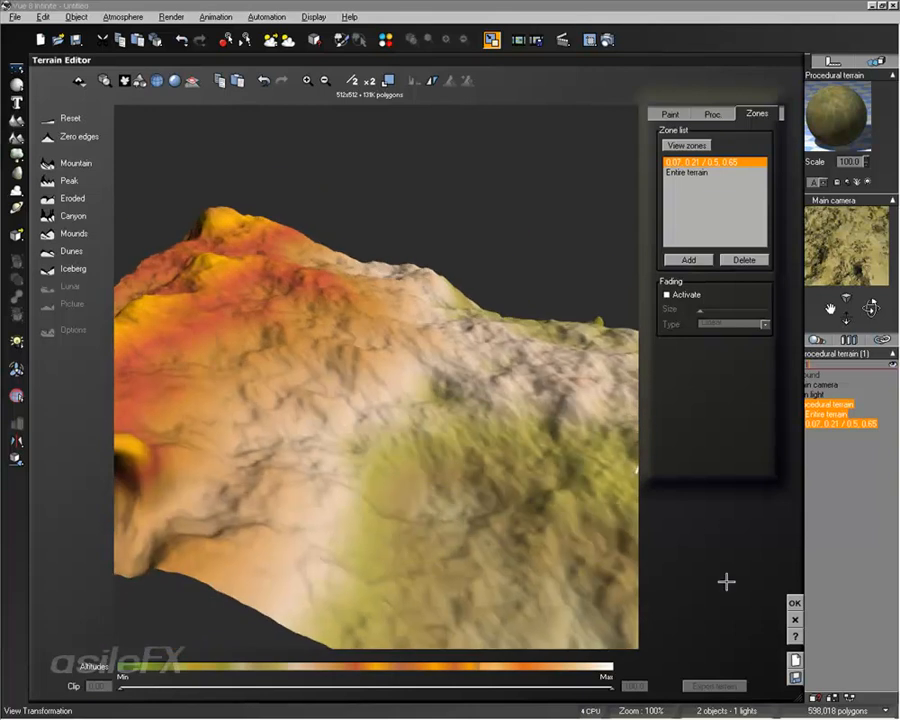
pyautogui.click(794, 603)
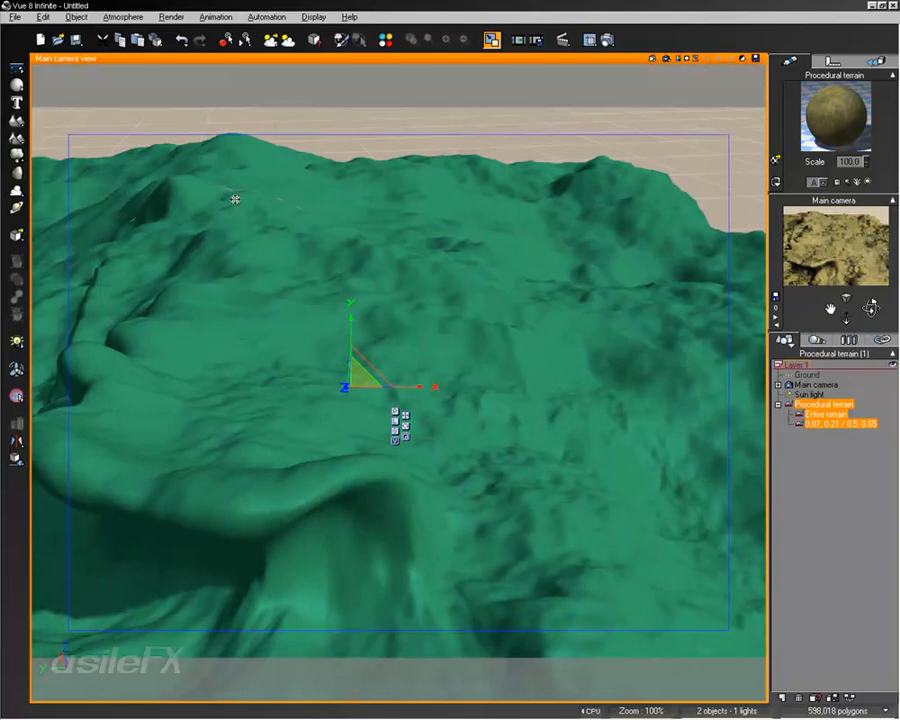
# - Inspect the deformed zone border in front of the overhang from several angles and render the main camera view
pyautogui.moveTo(581, 241); pyautogui.dragTo(382, 271, button='right')
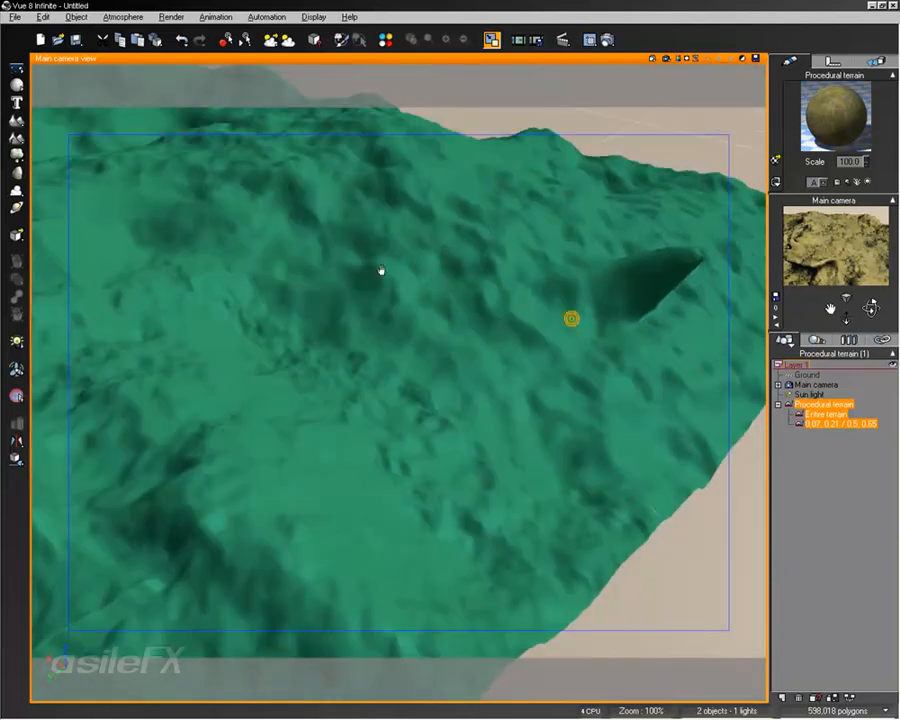
pyautogui.moveTo(526, 362); pyautogui.dragTo(372, 256, button='right')
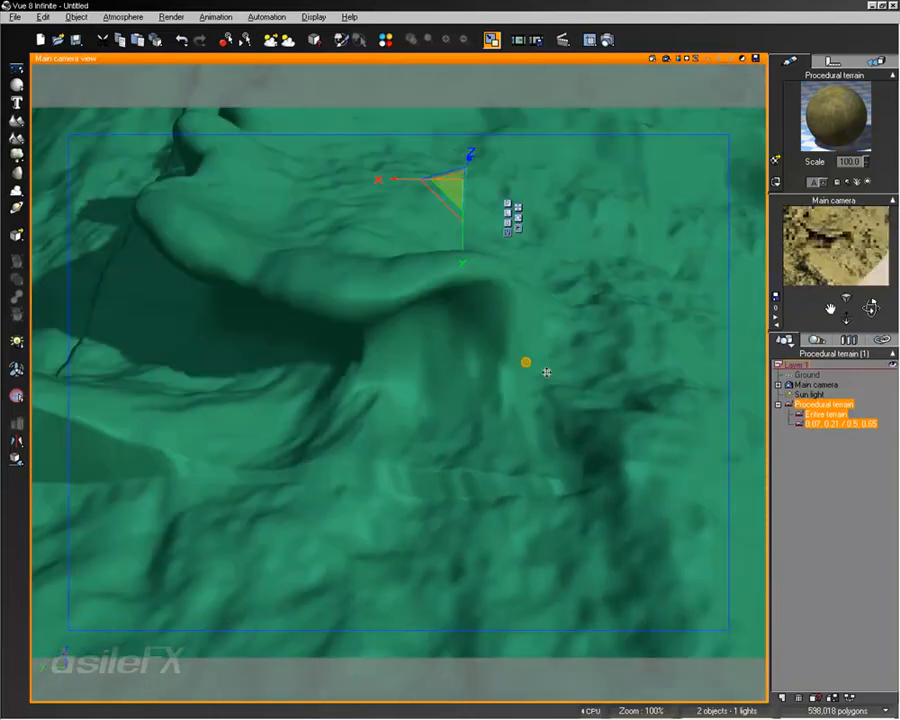
pyautogui.moveTo(418, 379); pyautogui.dragTo(404, 396, button='right')
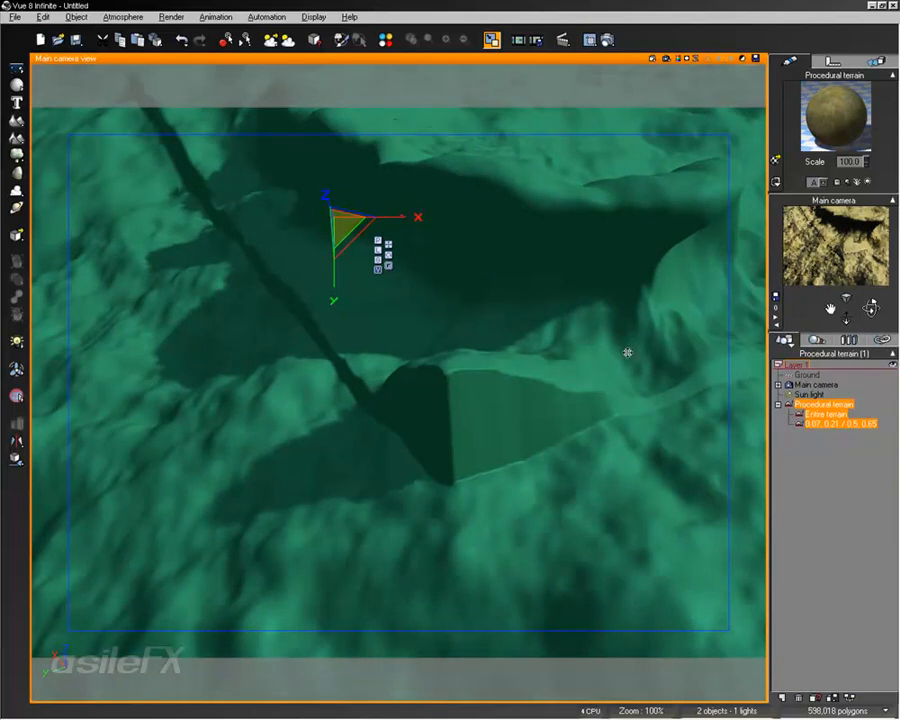
pyautogui.moveTo(436, 509); pyautogui.dragTo(436, 509, button='right')
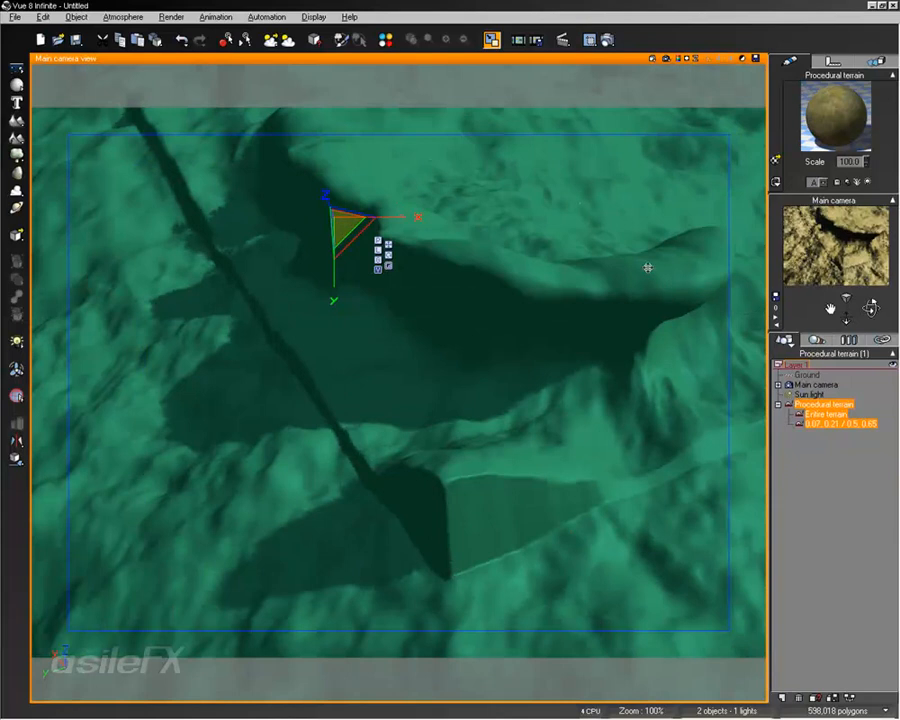
pyautogui.moveTo(625, 284)
pyautogui.mouseDown(button='right')
pyautogui.moveTo(611, 365)
pyautogui.moveTo(610, 351)
pyautogui.mouseUp(button='right')
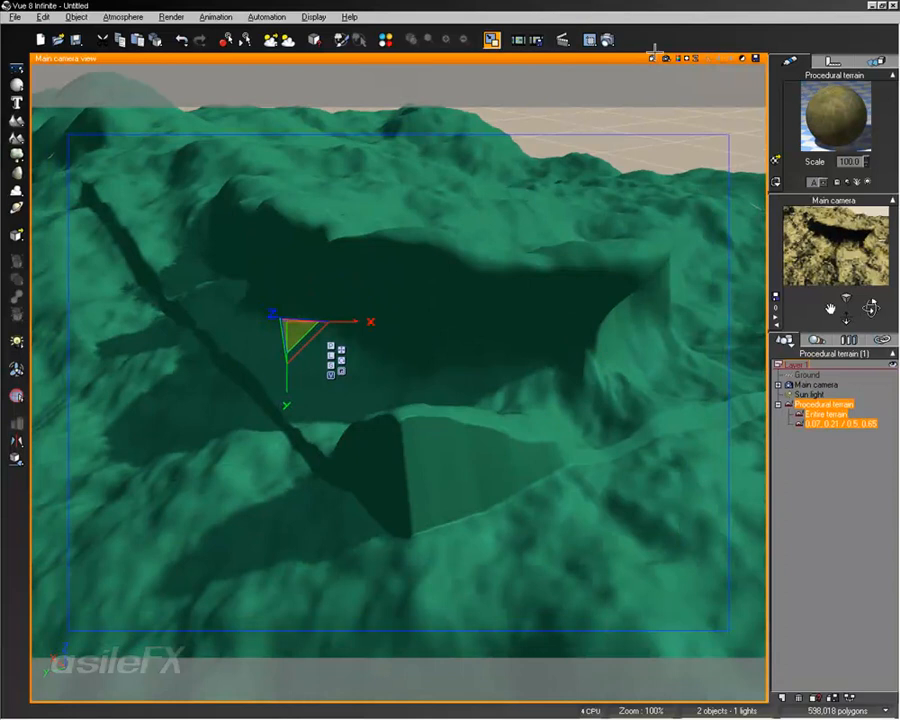
pyautogui.click(464, 39)
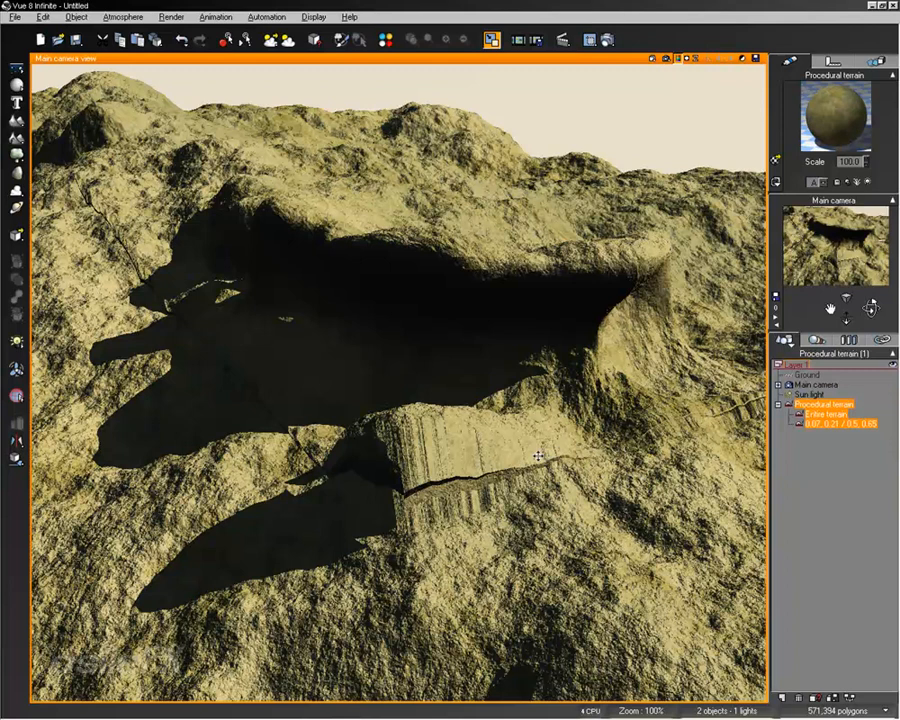
# - Return to editing the terrain object and switch to its 0.07, 0.21 / 0.5, 0.65 zone
pyautogui.rightClick(488, 381)
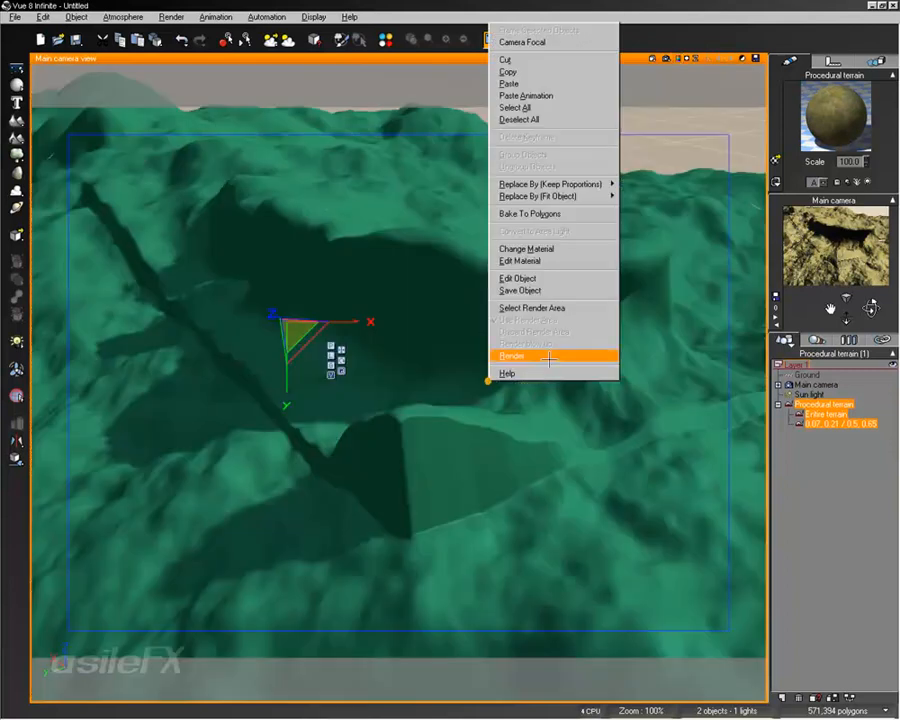
pyautogui.click(574, 277)
pyautogui.doubleClick(575, 277)
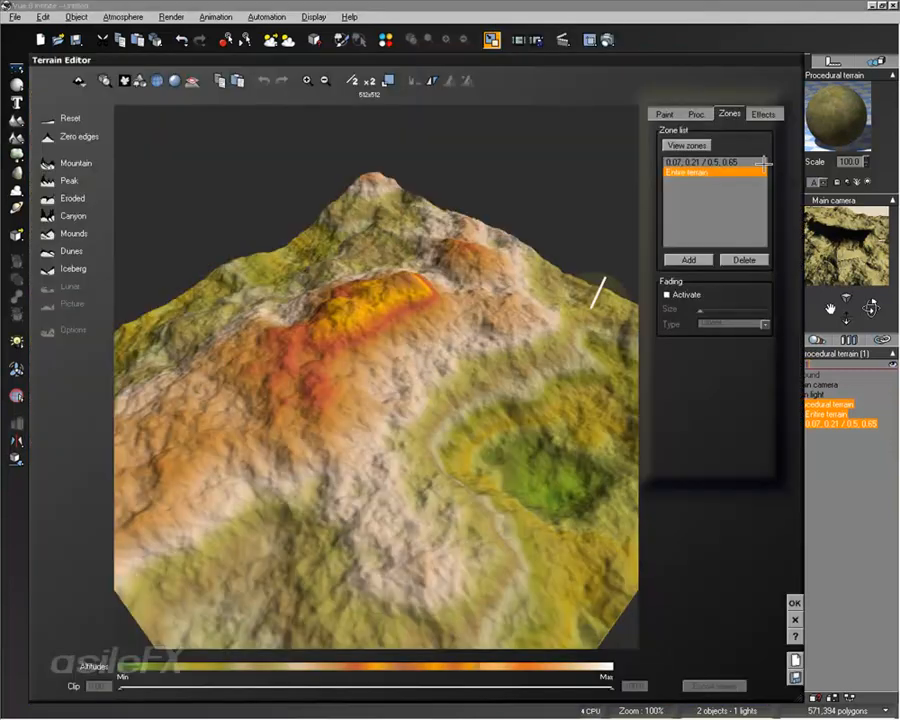
pyautogui.click(712, 161)
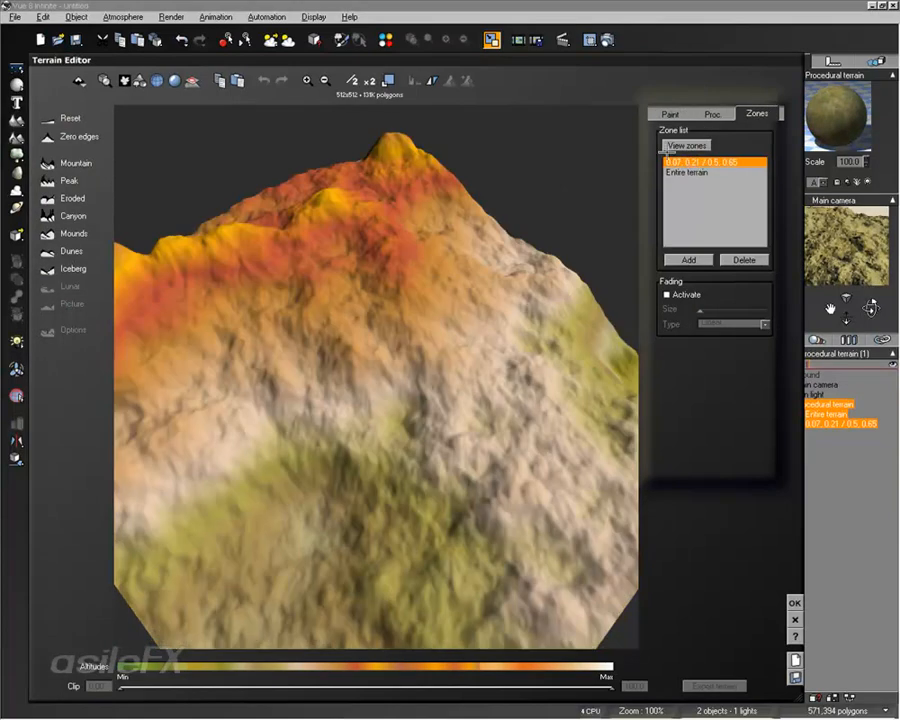
pyautogui.moveTo(477, 421); pyautogui.dragTo(535, 527)
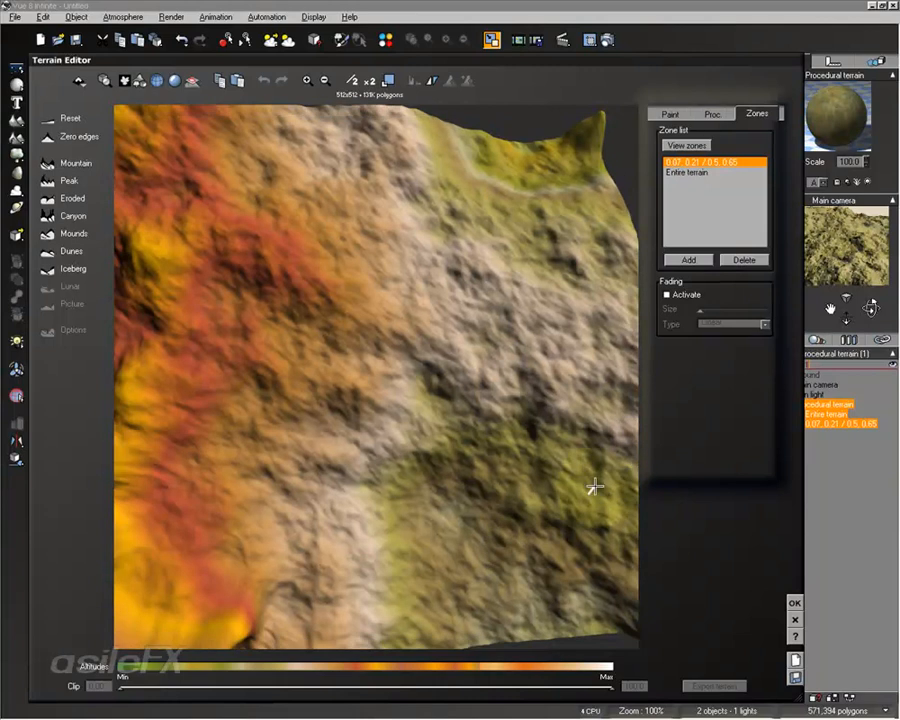
# - Activate fading for the 0.07, 0.21 / 0.5, 0.65 zone and examine its fading boundary from above and from the side
pyautogui.click(667, 295)
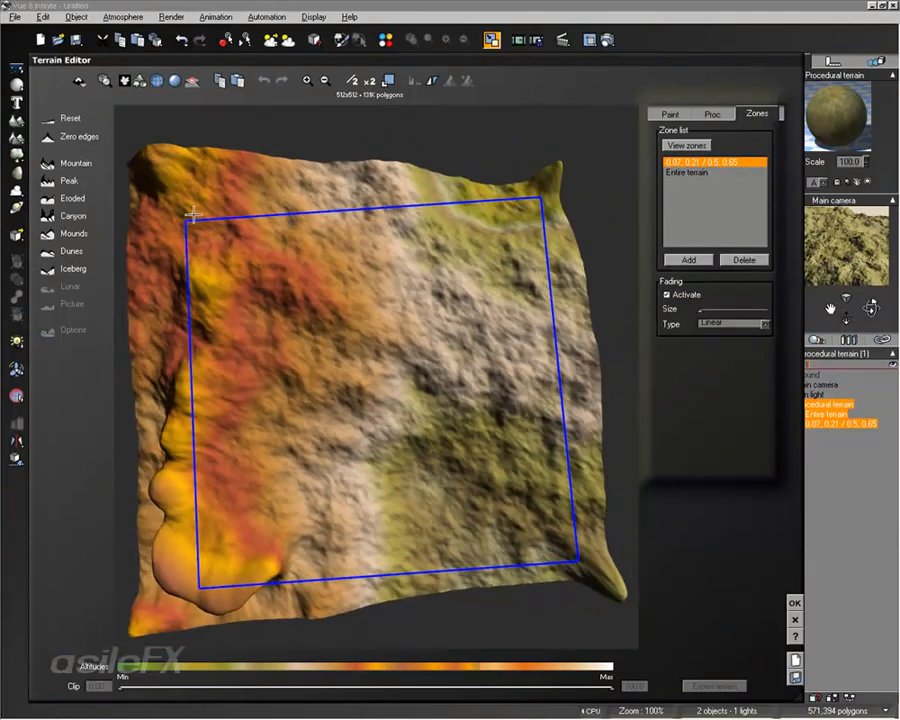
pyautogui.moveTo(418, 595); pyautogui.dragTo(630, 320)
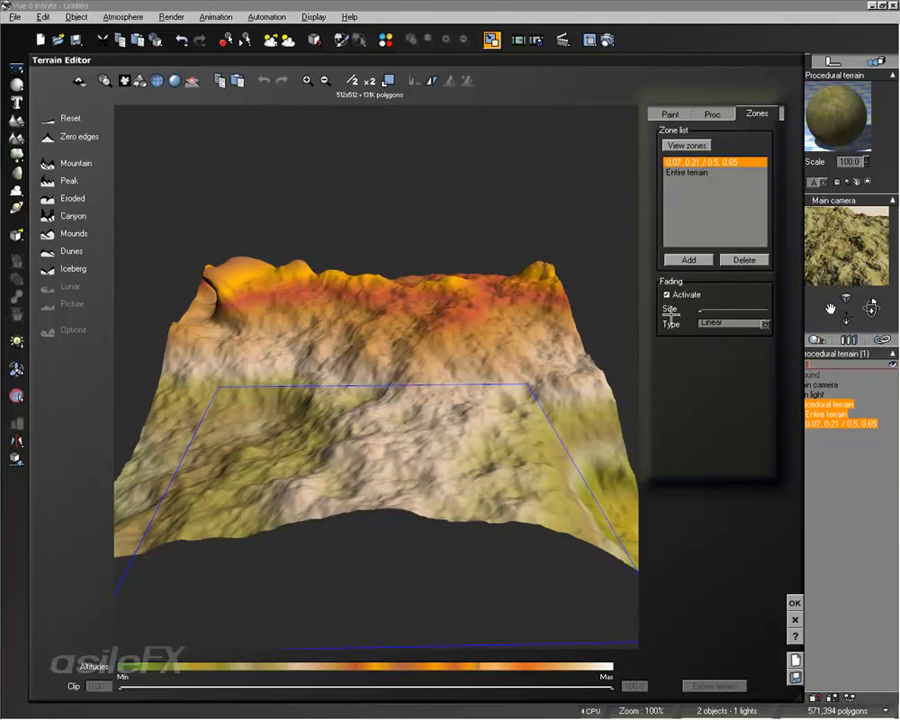
pyautogui.moveTo(530, 375); pyautogui.dragTo(410, 463)
pyautogui.moveTo(411, 463); pyautogui.dragTo(438, 453, button='right')
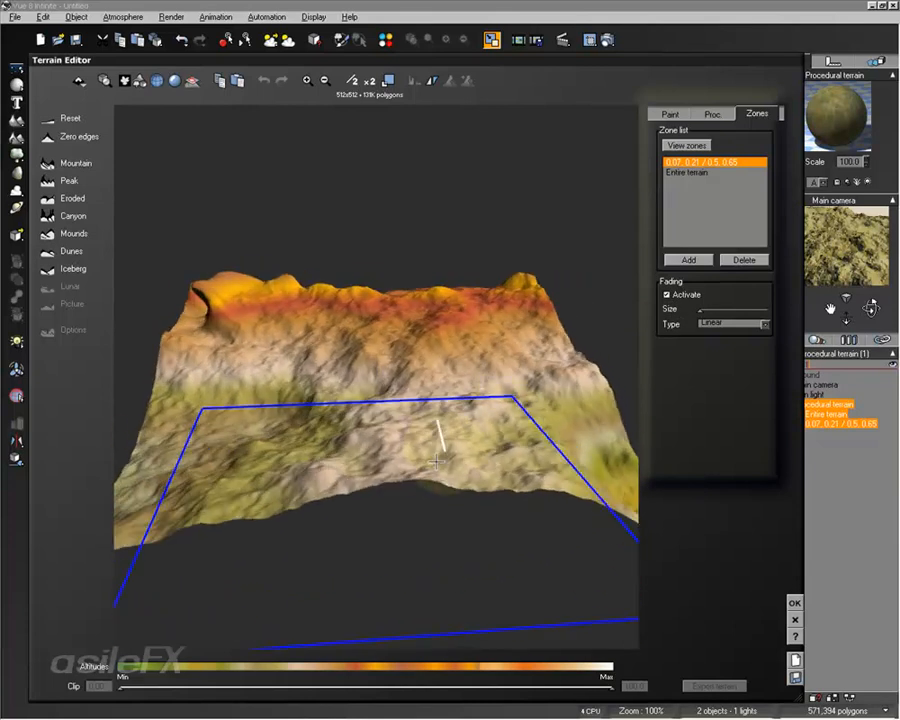
pyautogui.moveTo(432, 350); pyautogui.dragTo(294, 428)
pyautogui.moveTo(294, 428); pyautogui.dragTo(420, 426, button='right')
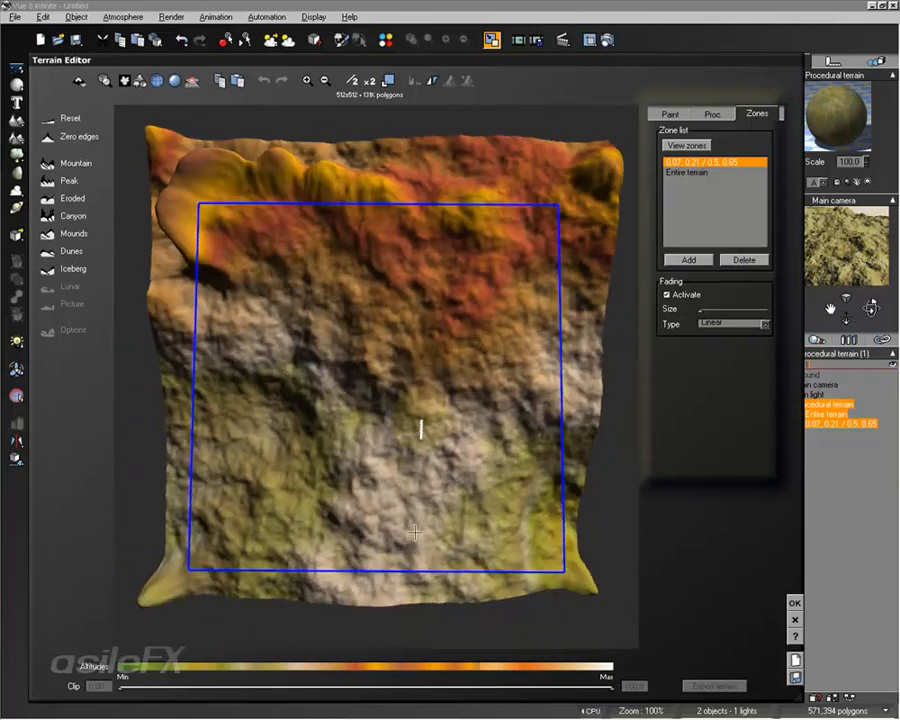
pyautogui.click(122, 81)
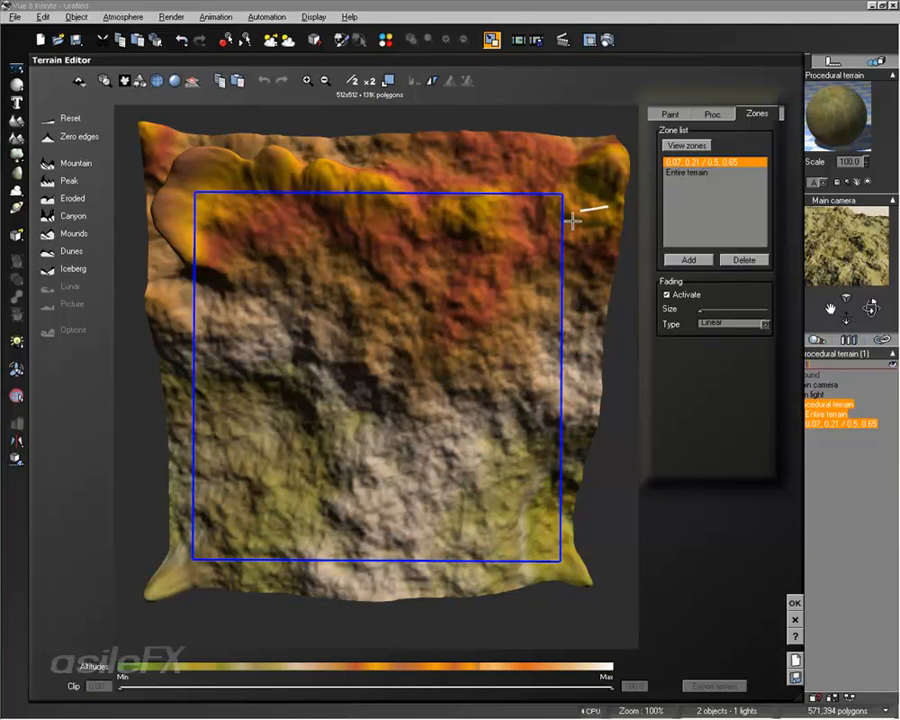
pyautogui.moveTo(459, 518); pyautogui.dragTo(484, 325, button='right')
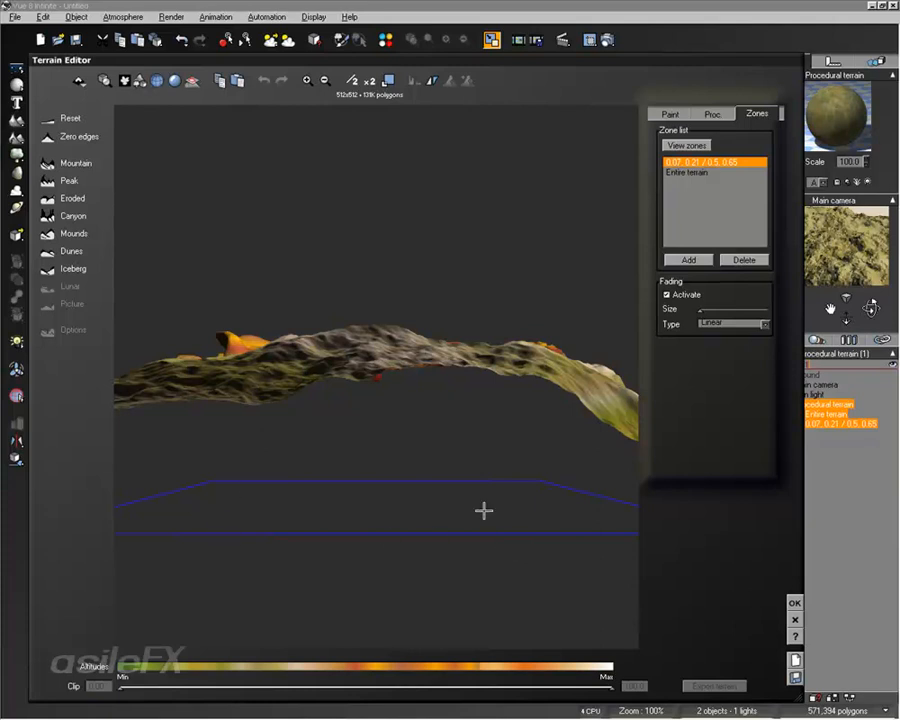
pyautogui.moveTo(480, 492); pyautogui.dragTo(404, 506, button='right')
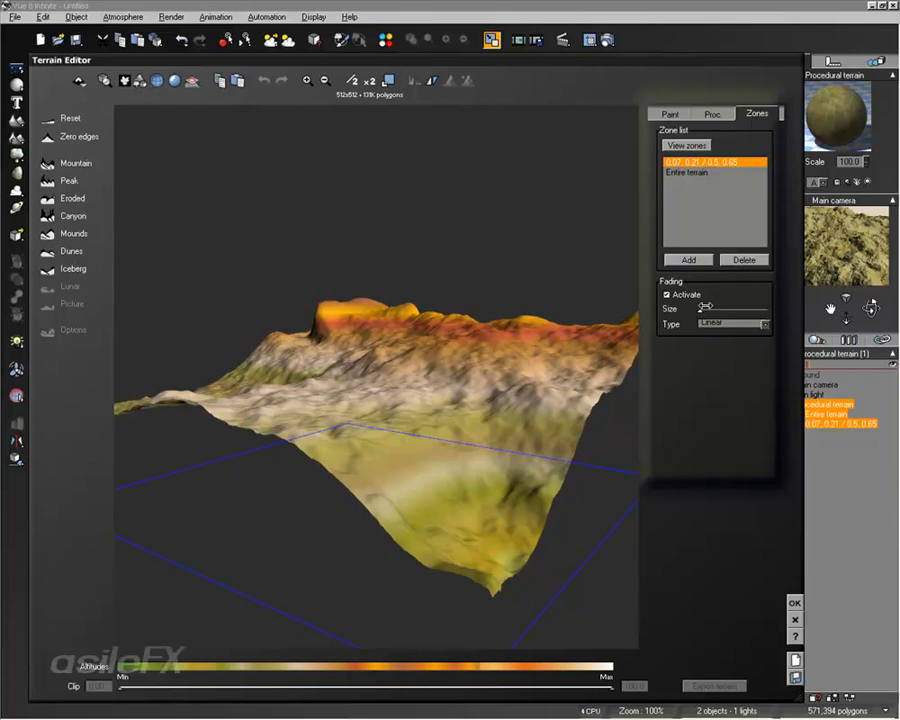
# - Try larger fading sizes for the zone, starting at the maximum and reducing past the middle of the range
pyautogui.moveTo(543, 450); pyautogui.dragTo(500, 450, button='right')
pyautogui.moveTo(723, 304); pyautogui.dragTo(770, 308)
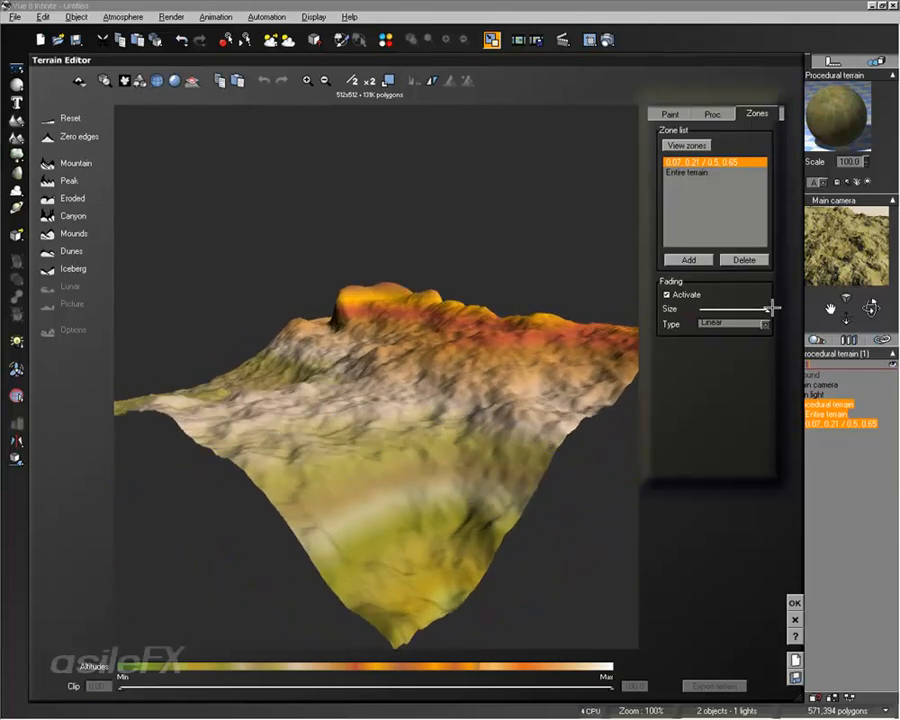
pyautogui.moveTo(620, 370); pyautogui.dragTo(601, 500, button='right')
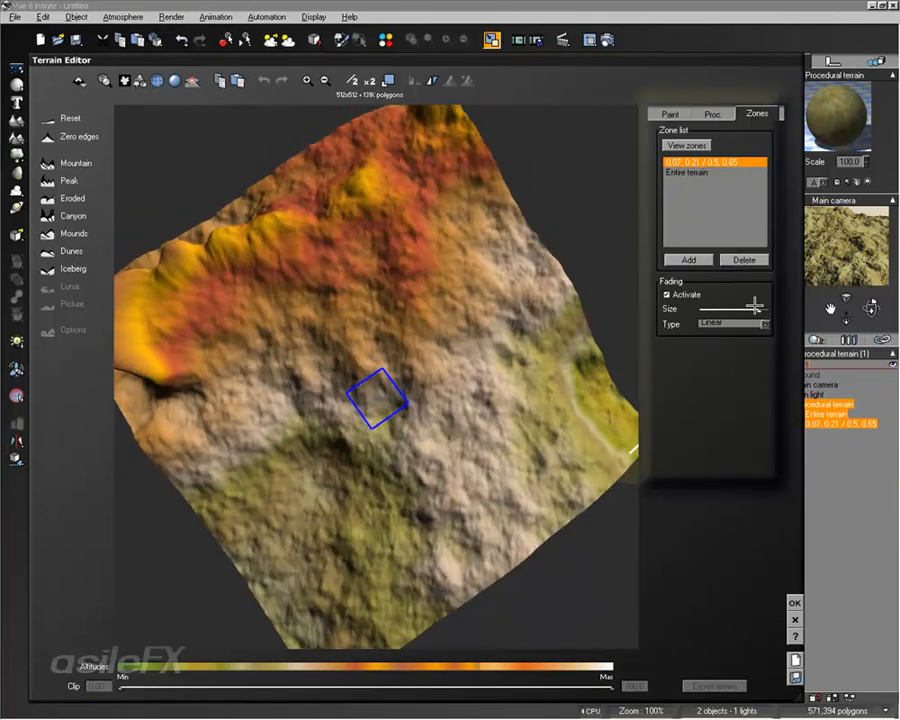
pyautogui.moveTo(757, 305); pyautogui.dragTo(743, 309)
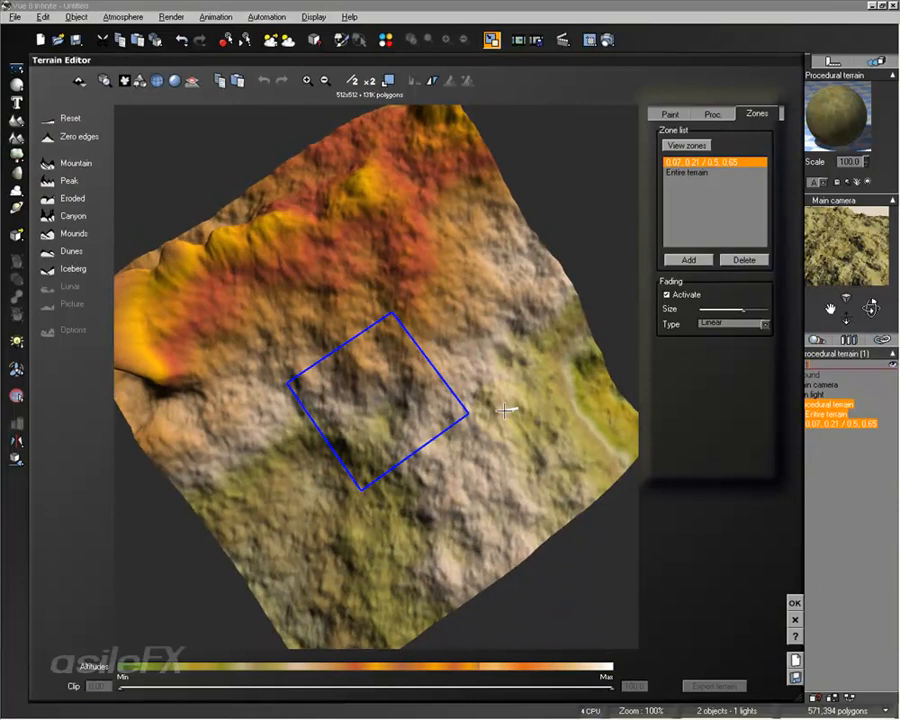
pyautogui.moveTo(743, 309); pyautogui.dragTo(732, 311)
# - Reduce the zone's fading size to slightly above the minimum and check the fading boundary against the terrain
pyautogui.moveTo(470, 385); pyautogui.dragTo(393, 400, button='right')
pyautogui.moveTo(393, 352); pyautogui.dragTo(397, 448, button='right')
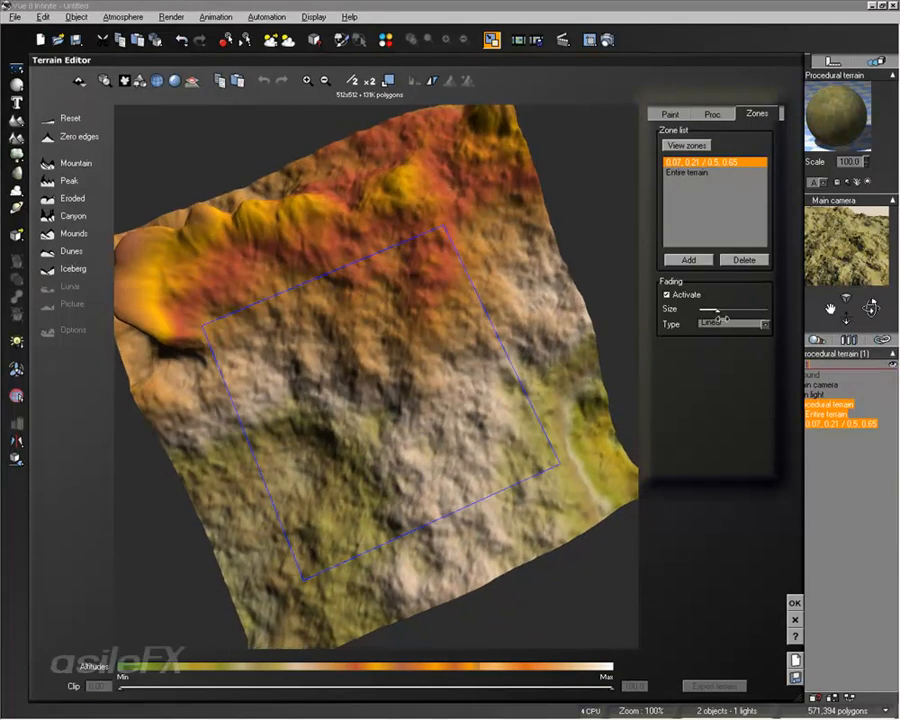
pyautogui.moveTo(727, 318); pyautogui.dragTo(708, 309)
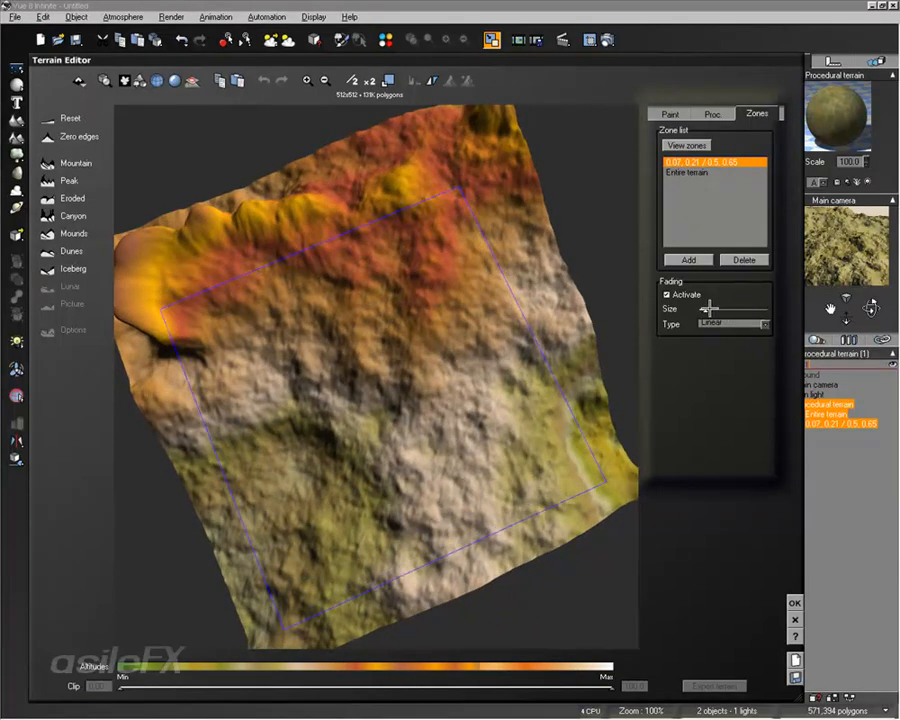
pyautogui.moveTo(500, 425); pyautogui.dragTo(489, 298, button='right')
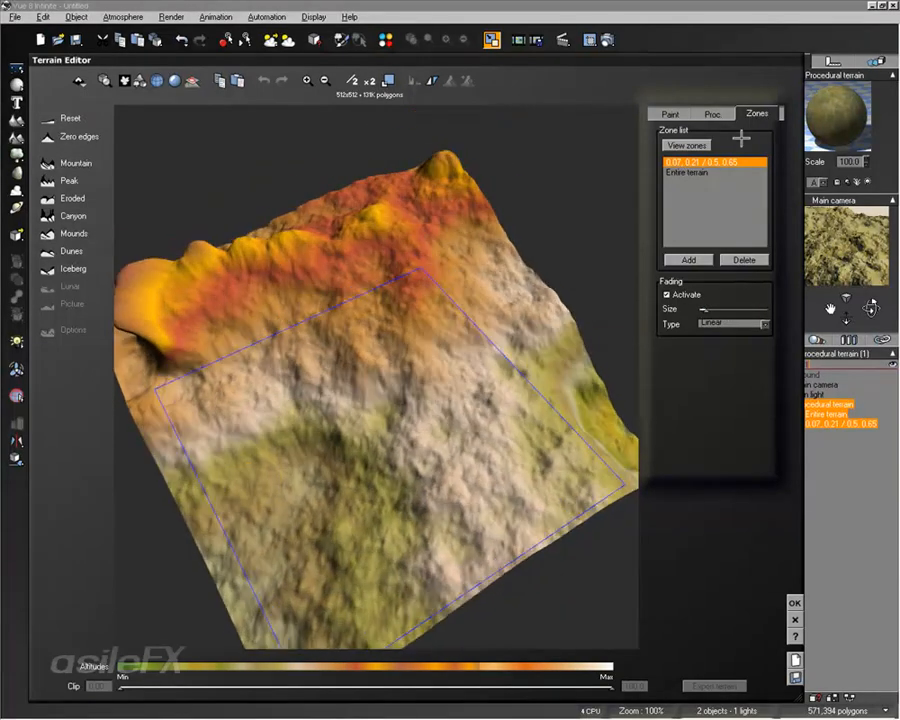
pyautogui.moveTo(478, 420); pyautogui.dragTo(493, 303, button='right')
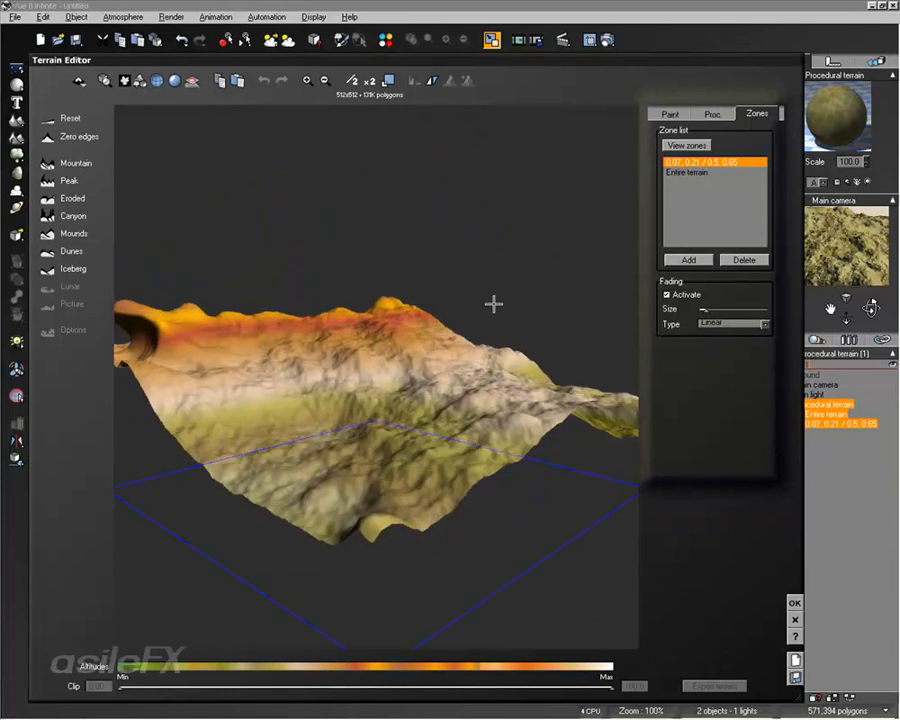
# - Set the zone's fading type to Gaussian and apply the terrain edits
pyautogui.click(711, 323)
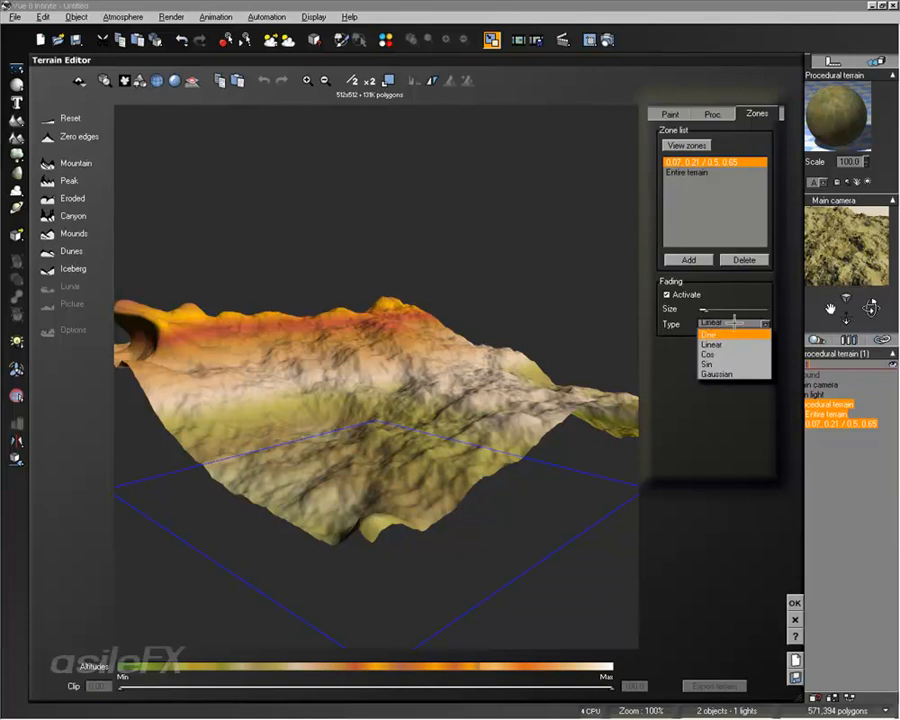
pyautogui.click(754, 372)
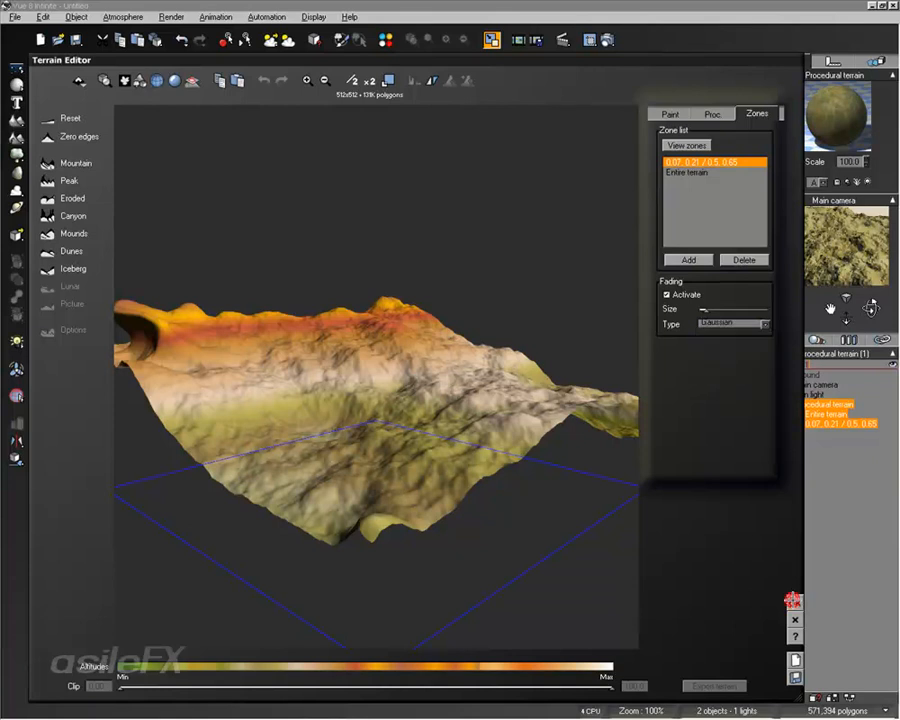
pyautogui.click(793, 600)
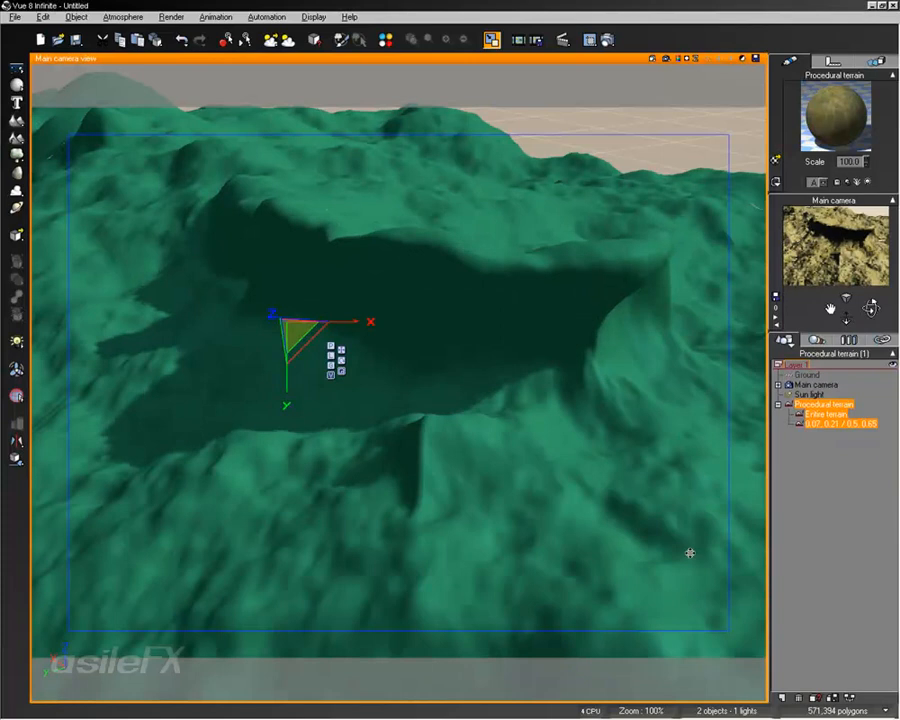
# - Render the main camera view of the overhang and switch the view's display to wireframe
pyautogui.click(667, 60)
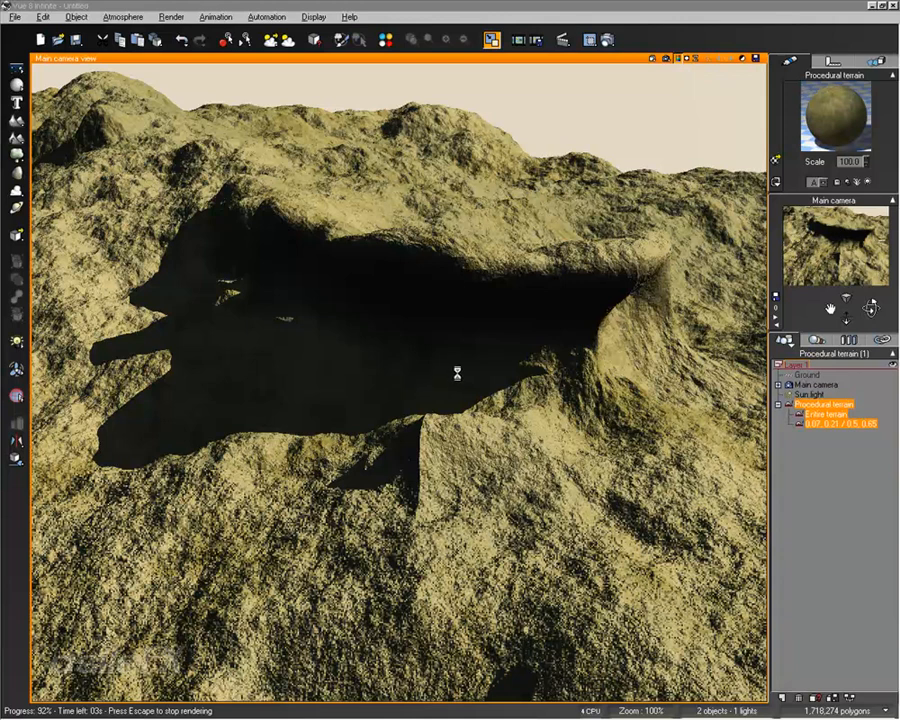
pyautogui.click(521, 379)
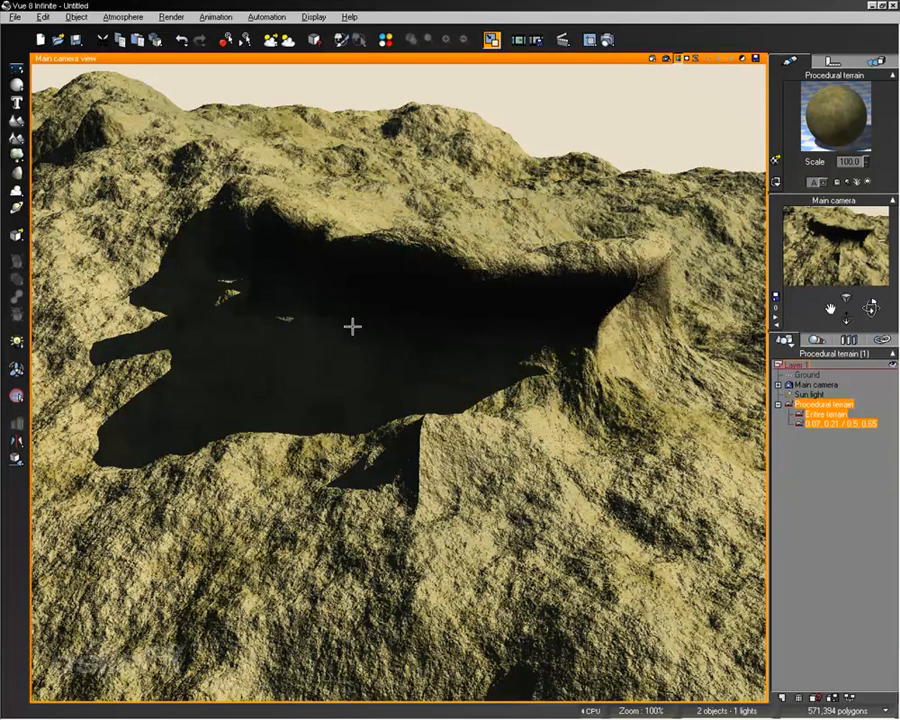
pyautogui.click(652, 58)
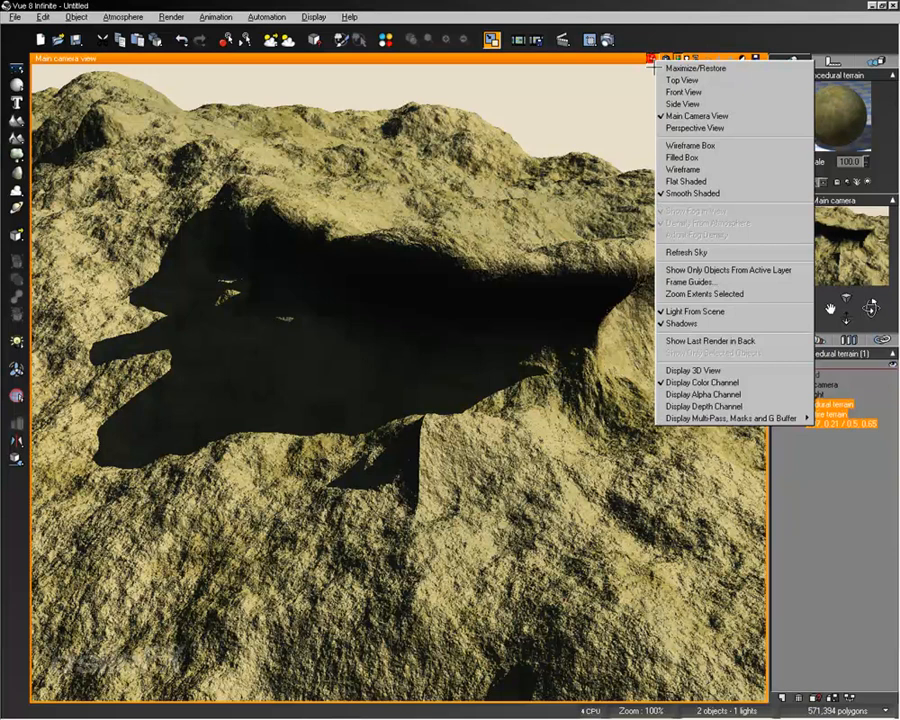
pyautogui.click(697, 167)
pyautogui.moveTo(571, 360); pyautogui.dragTo(580, 364, button='right')
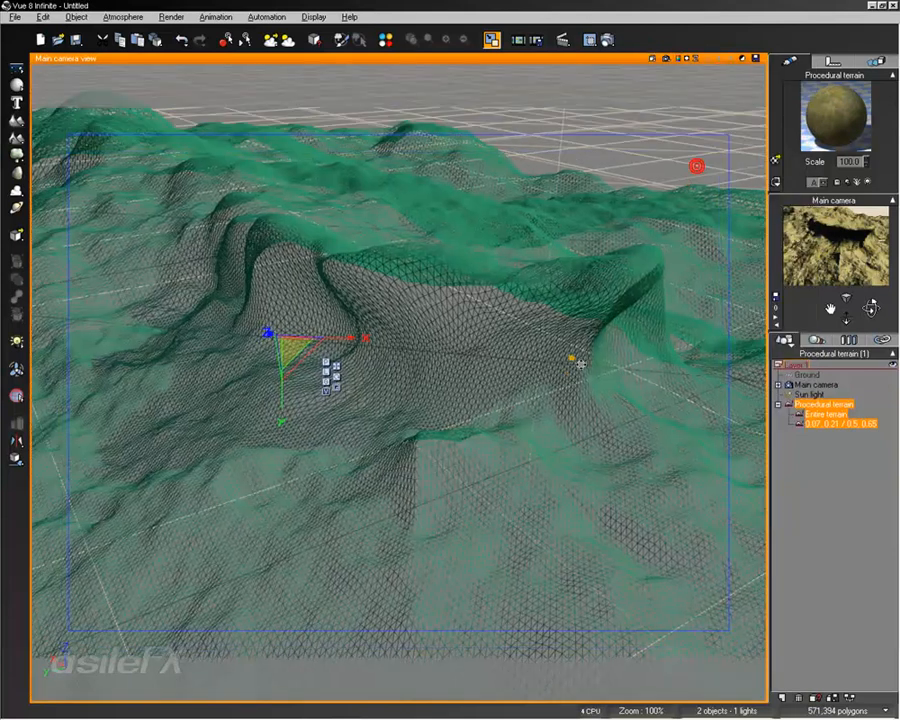
# - Examine the wireframe mesh of the overhanging cliff and its zone border up close from several camera angles
pyautogui.moveTo(871, 308); pyautogui.dragTo(871, 309)
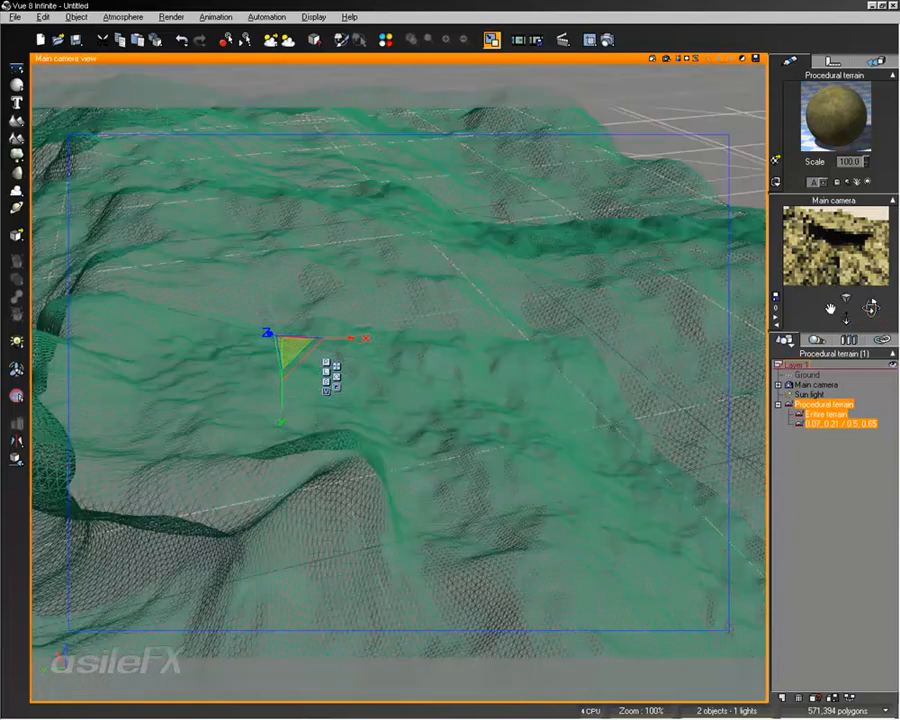
pyautogui.moveTo(371, 422); pyautogui.dragTo(396, 432, button='right')
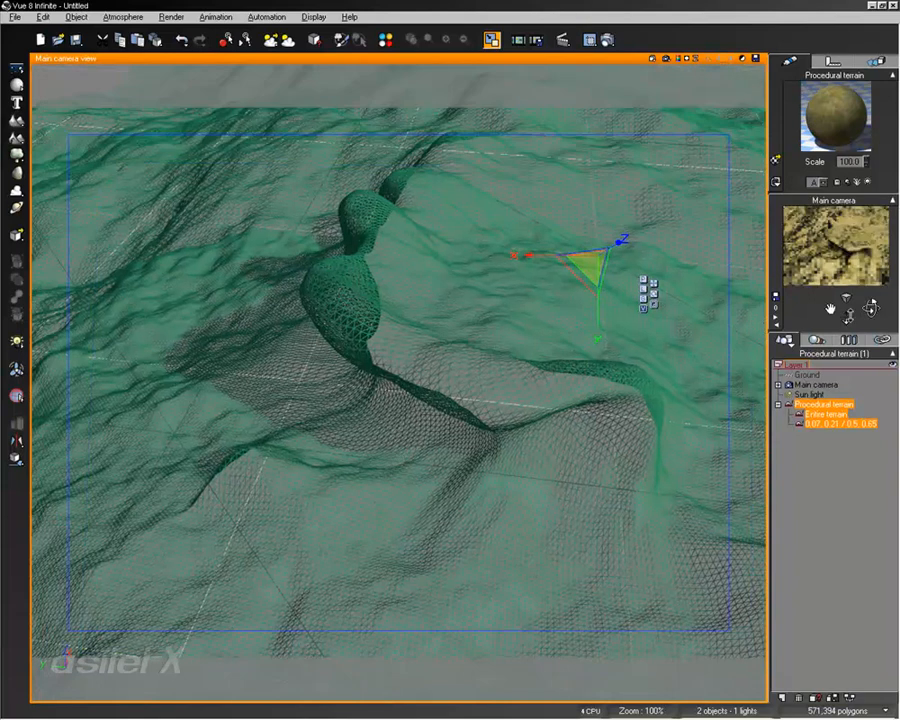
pyautogui.moveTo(847, 317)
pyautogui.mouseDown()
pyautogui.moveTo(847, 306)
pyautogui.moveTo(847, 317)
pyautogui.mouseUp()
pyautogui.moveTo(640, 381); pyautogui.dragTo(717, 340, button='right')
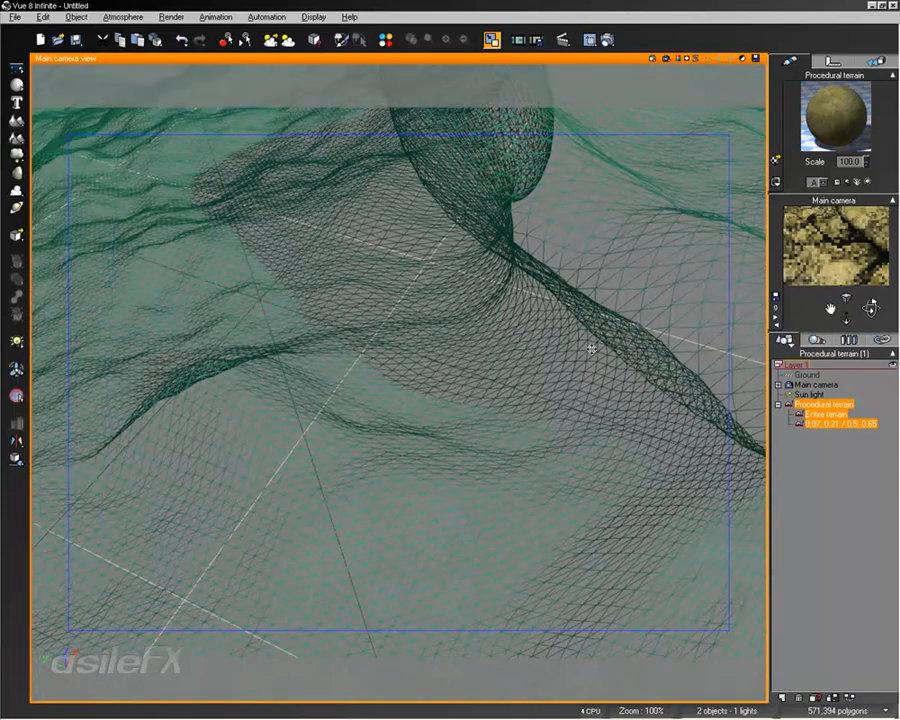
pyautogui.moveTo(591, 349)
pyautogui.mouseDown(button='right')
pyautogui.moveTo(532, 376)
pyautogui.moveTo(548, 390)
pyautogui.moveTo(554, 430)
pyautogui.mouseUp(button='right')
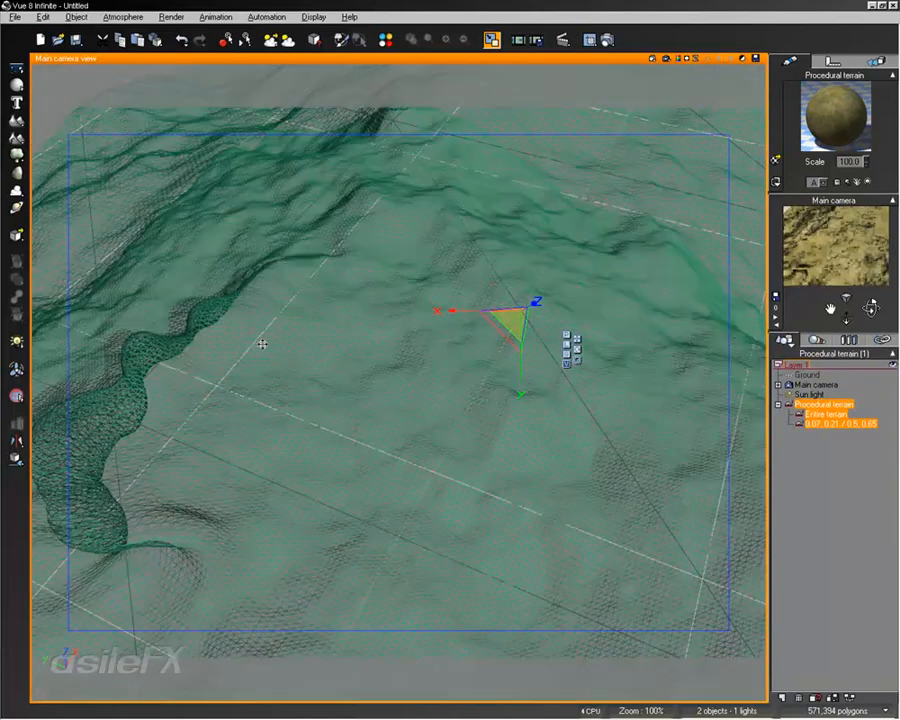
pyautogui.moveTo(357, 521)
pyautogui.mouseDown(button='right')
pyautogui.moveTo(531, 515)
pyautogui.moveTo(458, 524)
pyautogui.moveTo(446, 560)
pyautogui.moveTo(549, 563)
pyautogui.moveTo(546, 554)
pyautogui.moveTo(613, 514)
pyautogui.moveTo(599, 482)
pyautogui.moveTo(312, 439)
pyautogui.moveTo(287, 396)
pyautogui.moveTo(312, 410)
pyautogui.moveTo(417, 409)
pyautogui.moveTo(283, 366)
pyautogui.moveTo(263, 374)
pyautogui.moveTo(402, 454)
pyautogui.mouseUp(button='right')
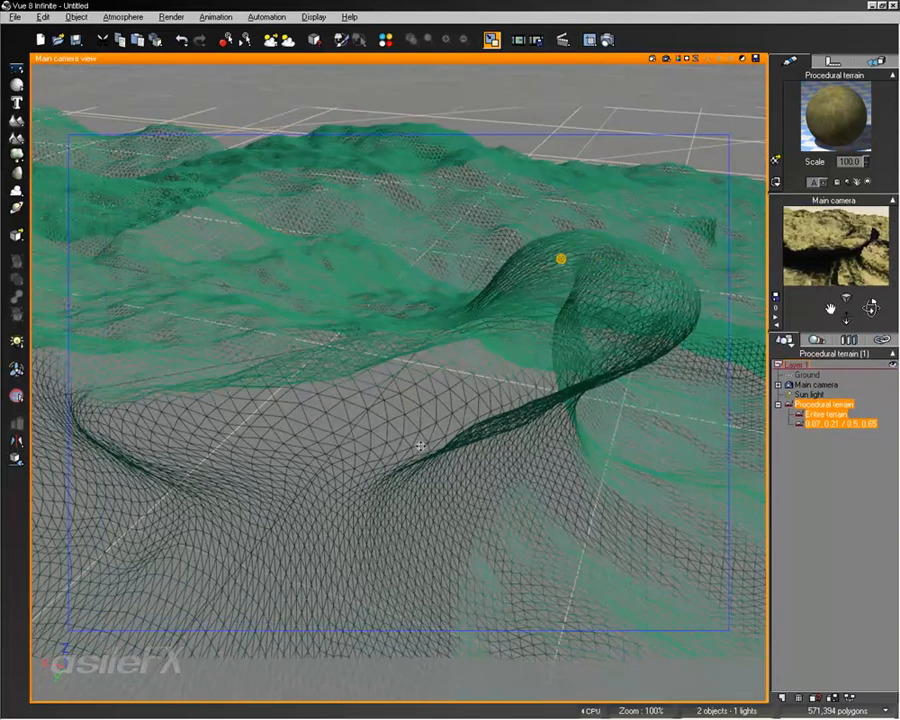
pyautogui.scroll(-2, 420, 446)
pyautogui.scroll(2, 415, 445)
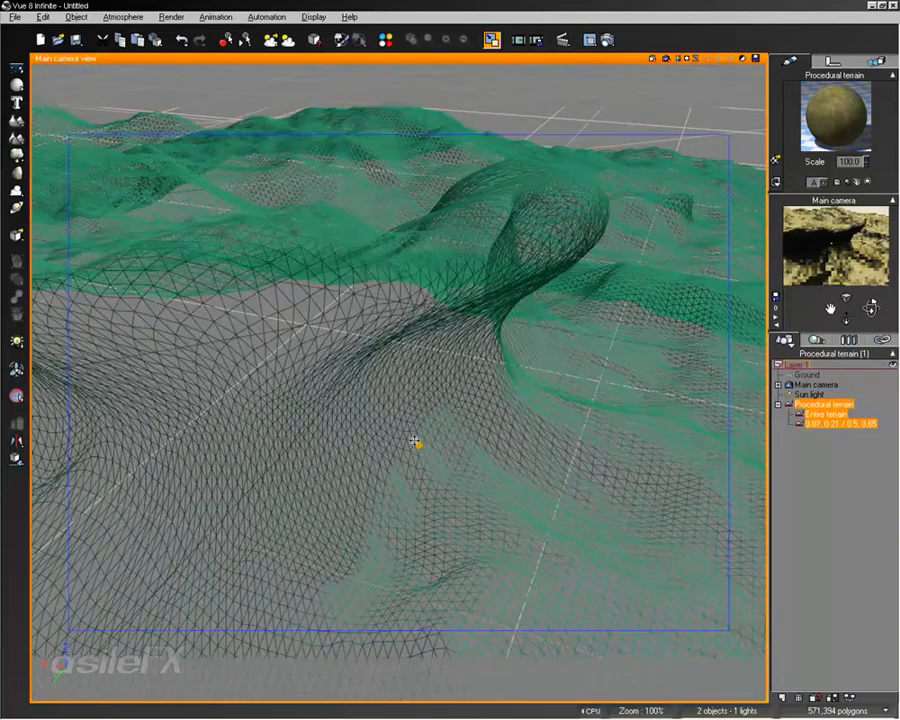
pyautogui.moveTo(415, 441); pyautogui.dragTo(416, 432, button='right')
# - Reopen the procedural terrain for editing and make the 0.07, 0.21 / 0.5, 0.65 zone active
pyautogui.rightClick(500, 324)
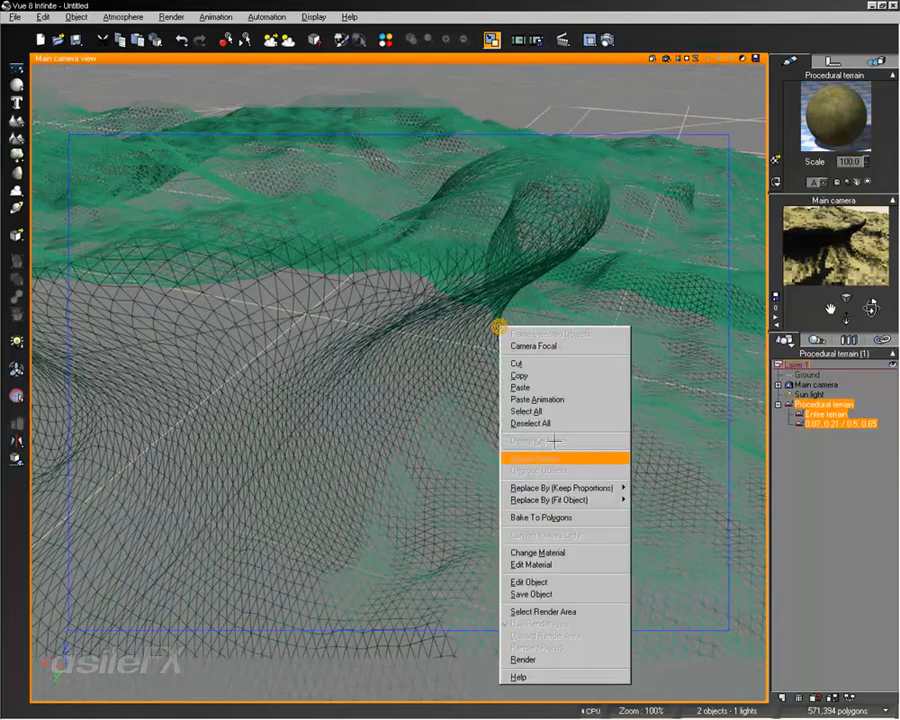
pyautogui.click(526, 583)
pyautogui.moveTo(500, 294); pyautogui.dragTo(454, 341, button='right')
pyautogui.click(712, 161)
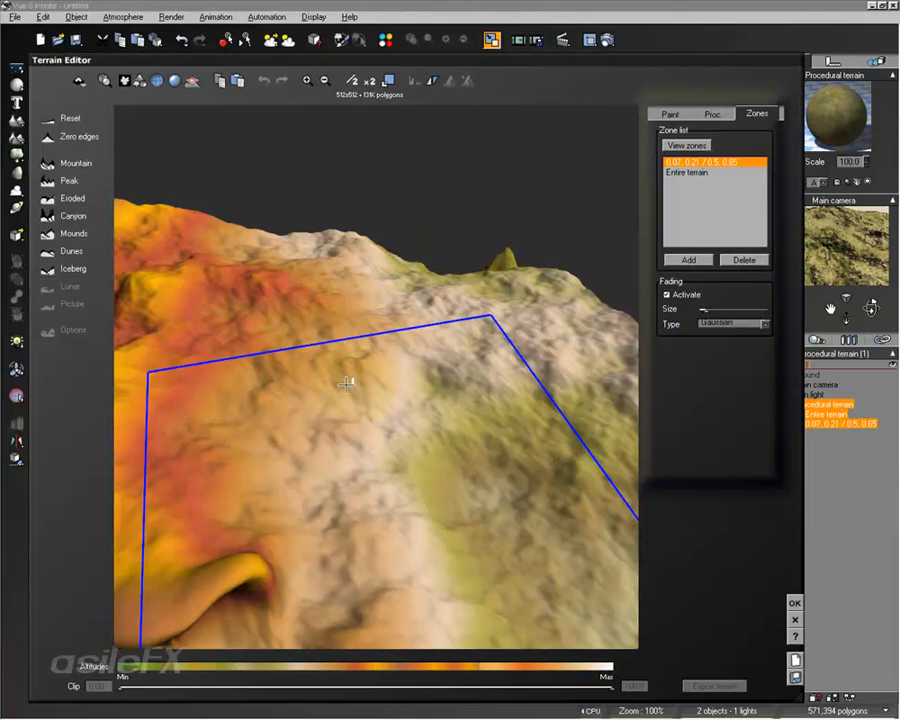
# - Add a zone at about 0.03, 0.45 / 0.34, 0.75 partly overlapping the existing local zone and apply the terrain edits
pyautogui.moveTo(346, 380); pyautogui.dragTo(323, 461, button='right')
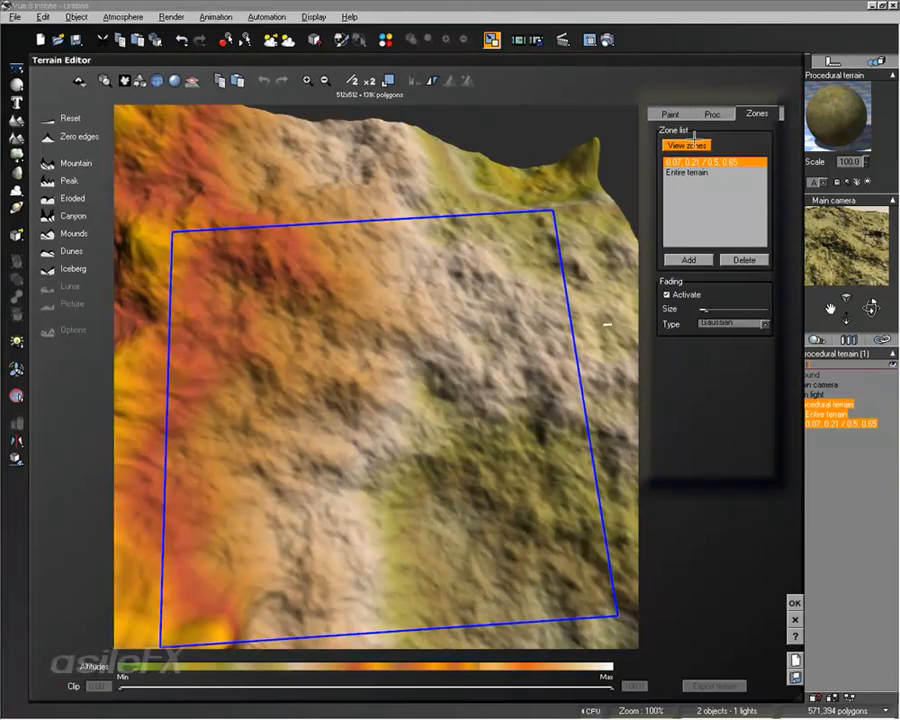
pyautogui.click(693, 146)
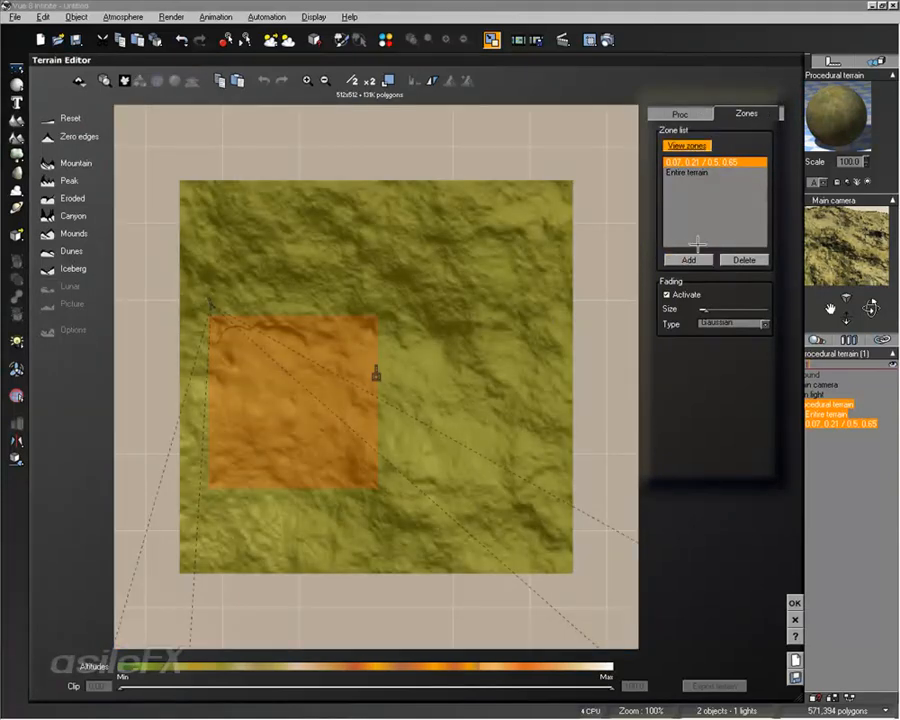
pyautogui.moveTo(192, 277); pyautogui.dragTo(314, 396)
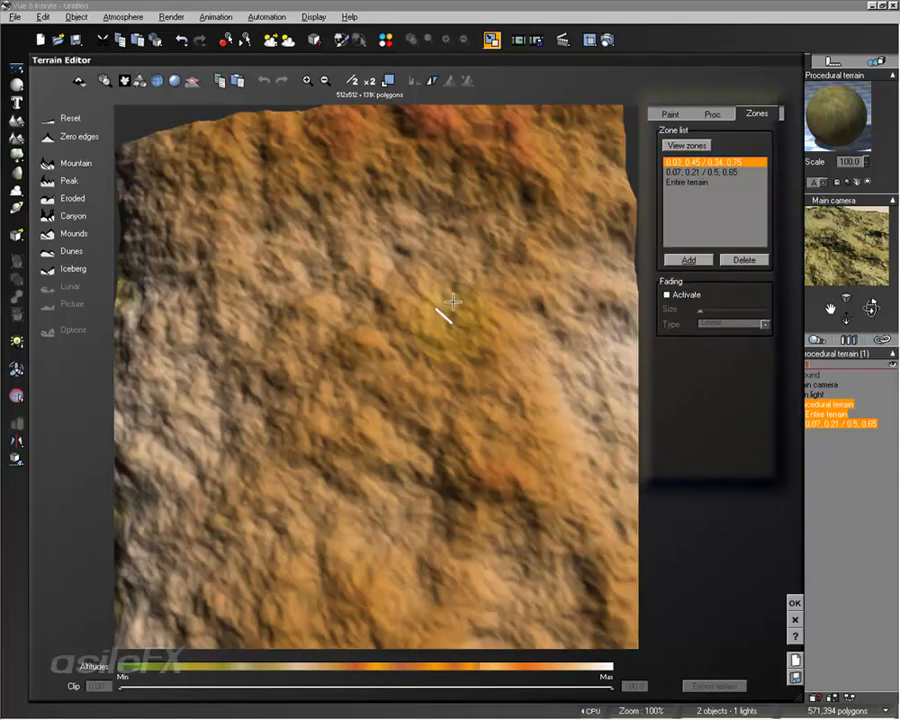
pyautogui.moveTo(350, 408); pyautogui.dragTo(438, 322, button='right')
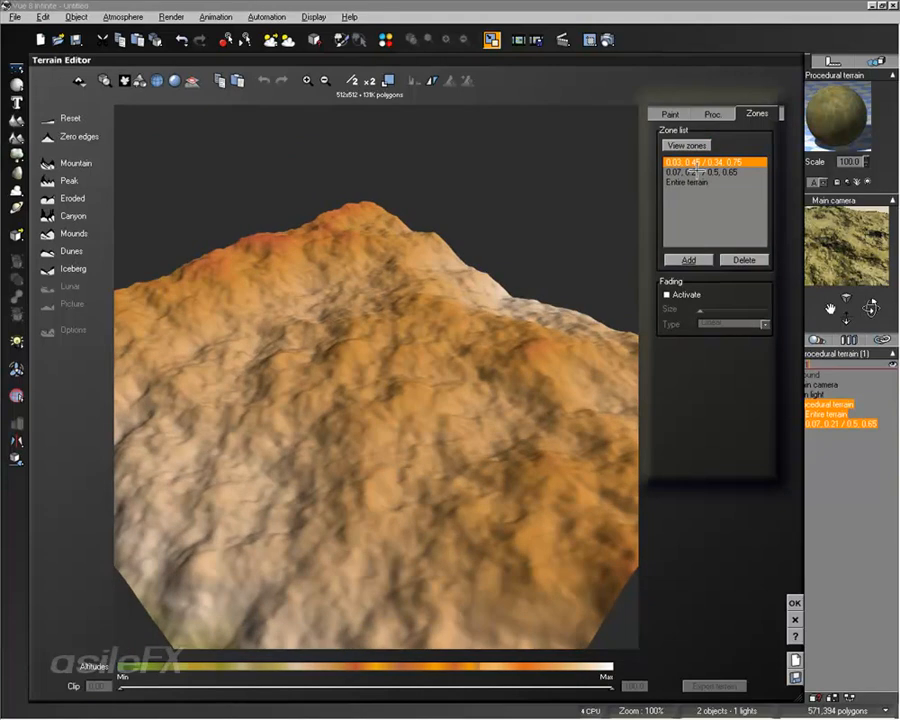
pyautogui.click(794, 603)
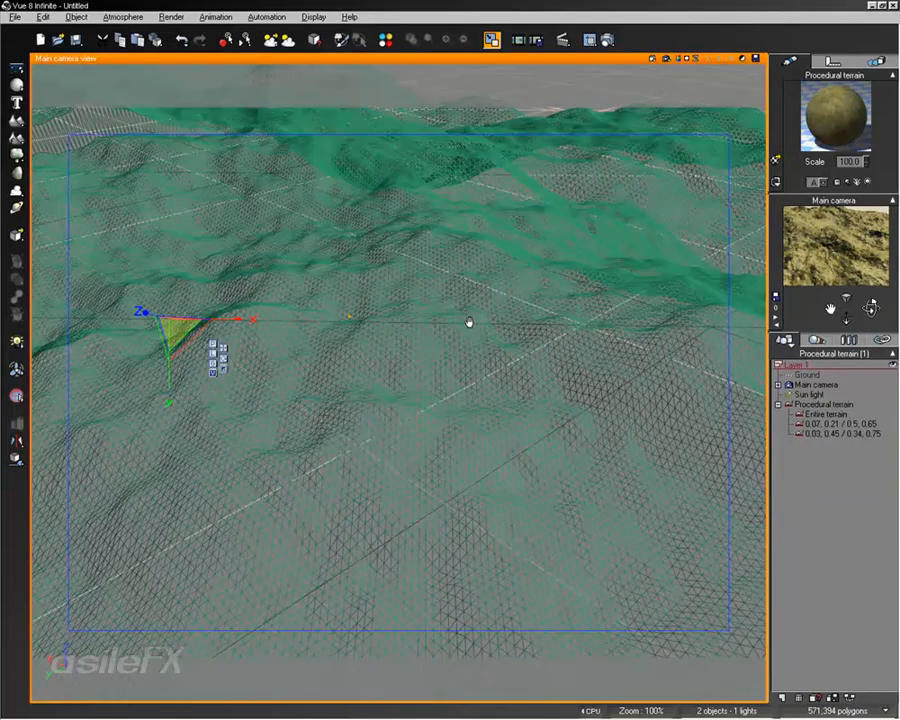
pyautogui.moveTo(469, 322); pyautogui.dragTo(443, 370, button='right')
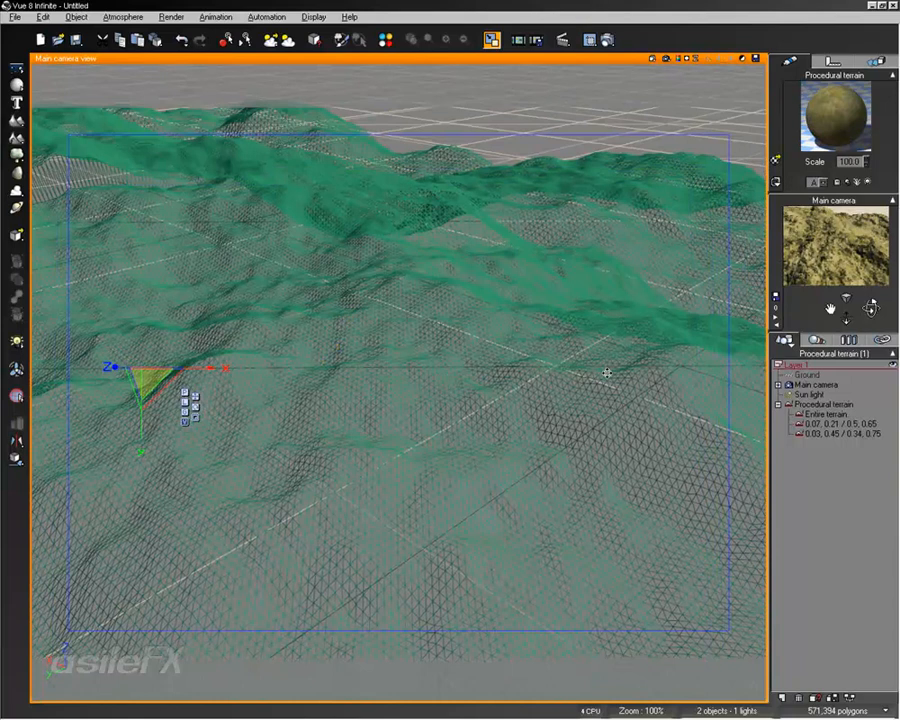
# - Reopen the procedural terrain for editing, activate fading on the Entire terrain zone with its size at about three quarters of the range, and apply
pyautogui.scroll(-3, 460, 464)
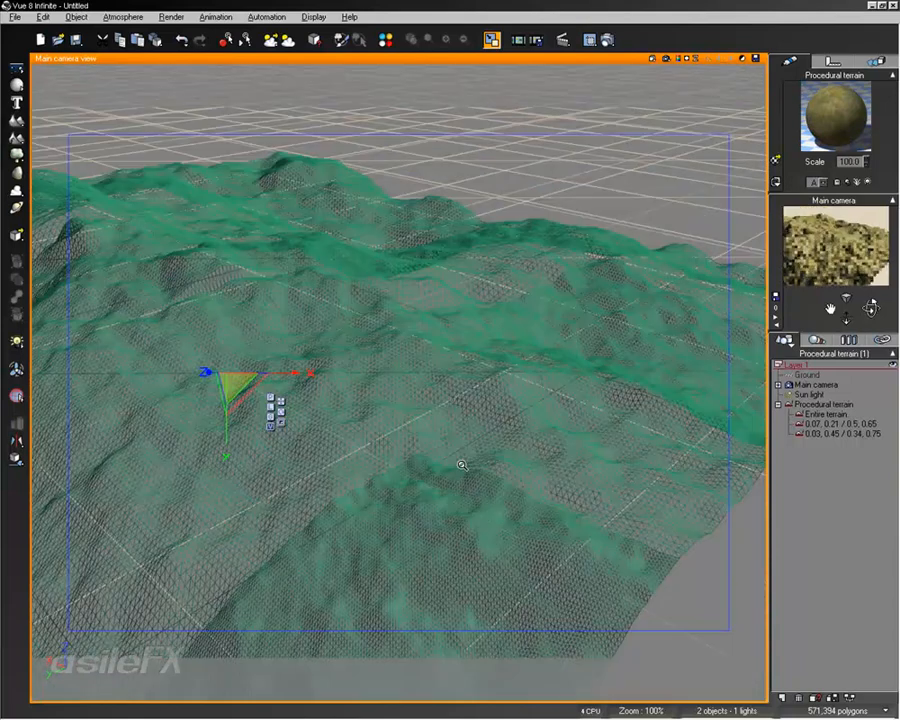
pyautogui.scroll(4, 462, 465)
pyautogui.scroll(-1, 463, 465)
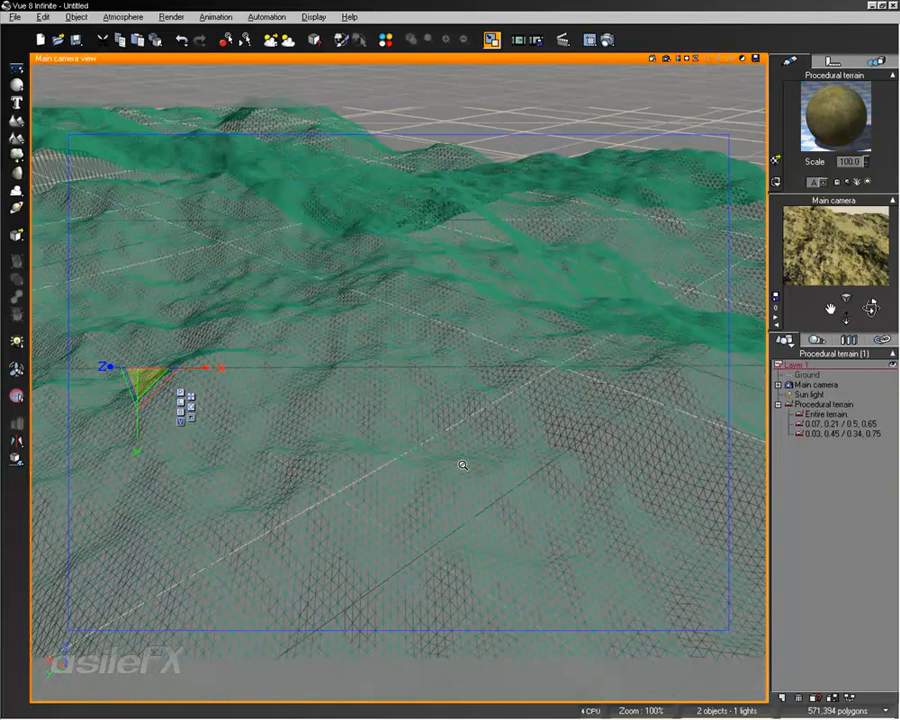
pyautogui.rightClick(458, 455)
pyautogui.click(478, 322)
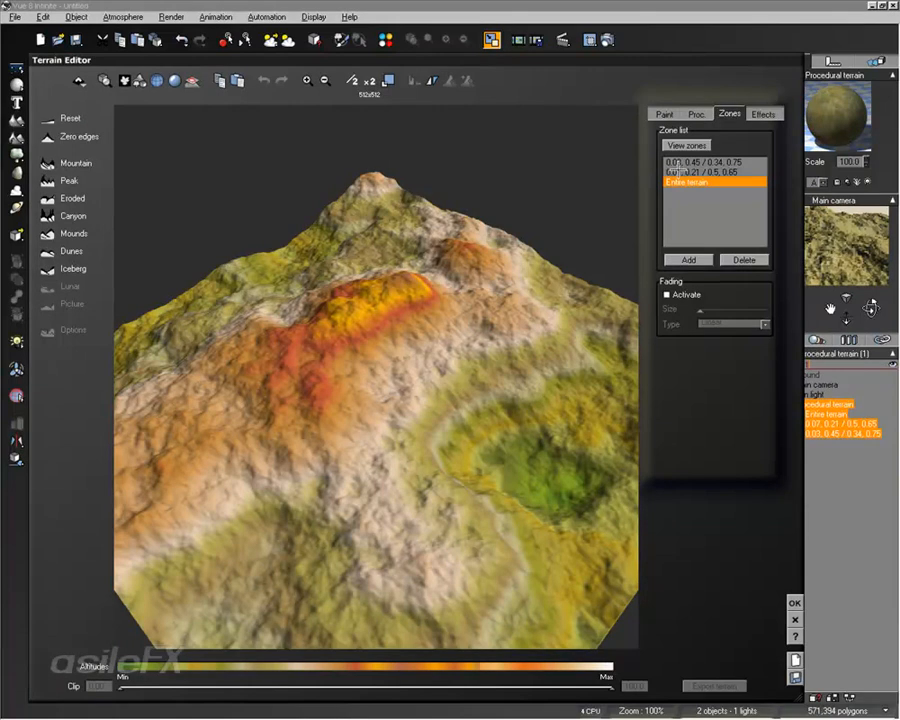
pyautogui.moveTo(420, 357); pyautogui.dragTo(466, 396)
pyautogui.click(667, 294)
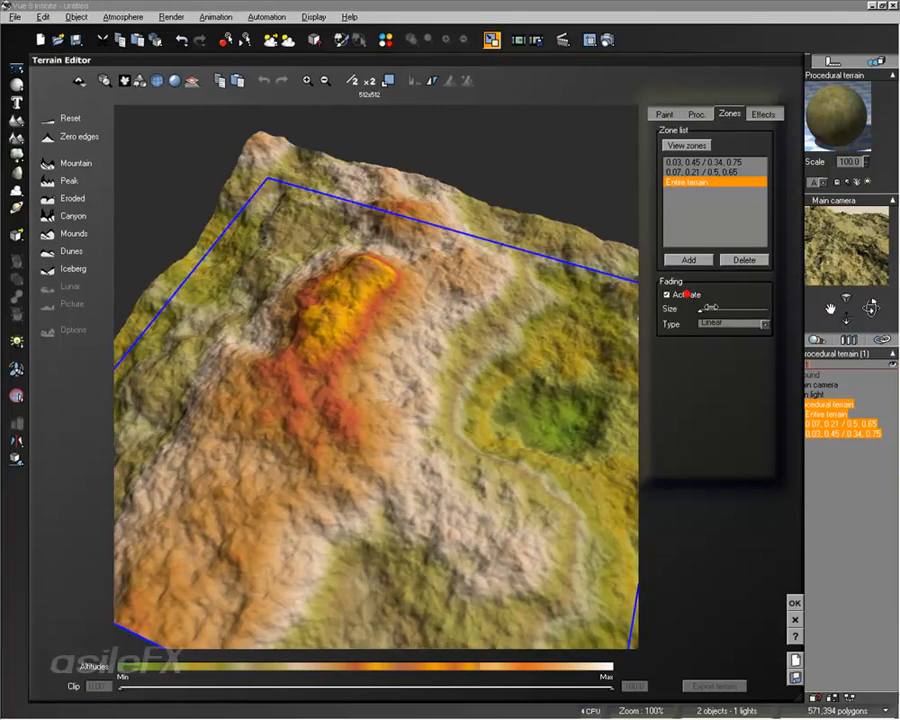
pyautogui.moveTo(703, 310); pyautogui.dragTo(755, 305)
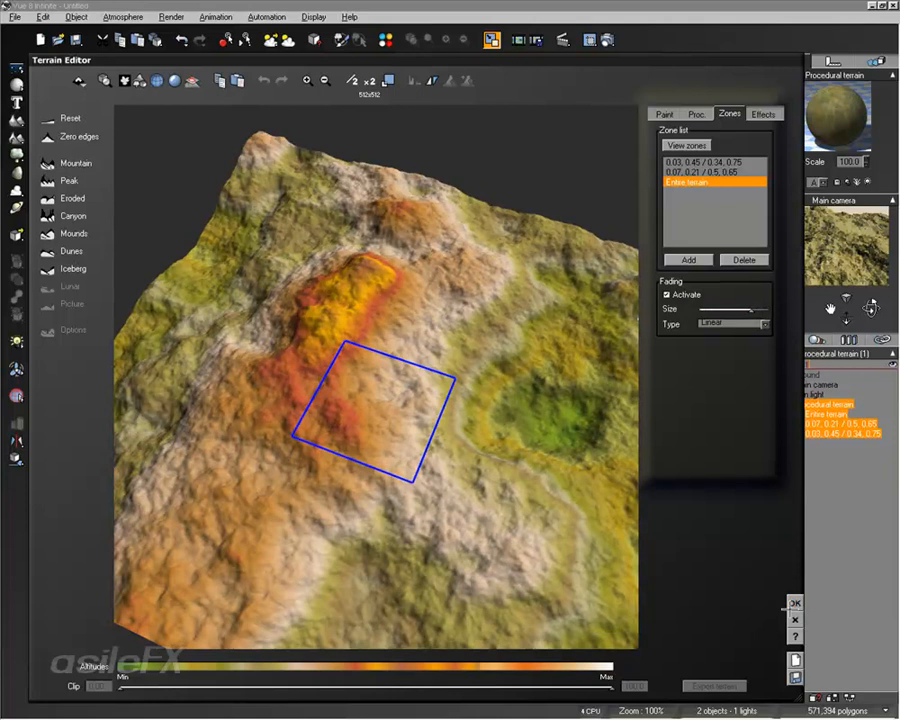
pyautogui.click(794, 603)
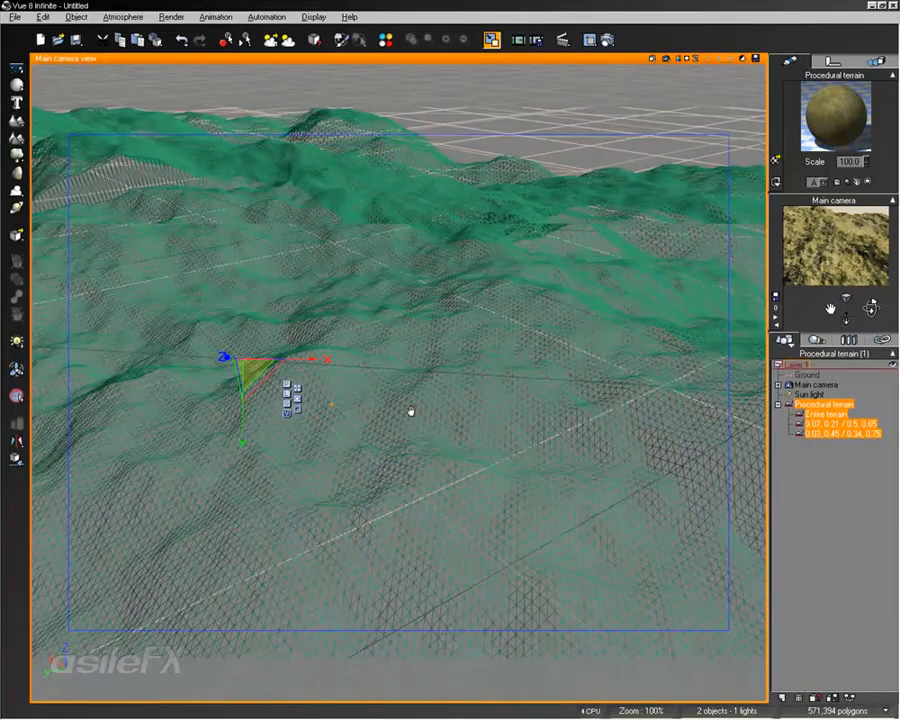
# - Switch the main camera view's display to Smooth Shaded and frame the terrain's ridge
pyautogui.moveTo(411, 411); pyautogui.dragTo(457, 409, button='right')
pyautogui.moveTo(413, 304); pyautogui.dragTo(414, 338, button='right')
pyautogui.moveTo(368, 467)
pyautogui.mouseDown(button='right')
pyautogui.moveTo(473, 398)
pyautogui.moveTo(380, 474)
pyautogui.moveTo(380, 418)
pyautogui.moveTo(398, 454)
pyautogui.moveTo(372, 470)
pyautogui.mouseUp(button='right')
pyautogui.click(656, 58)
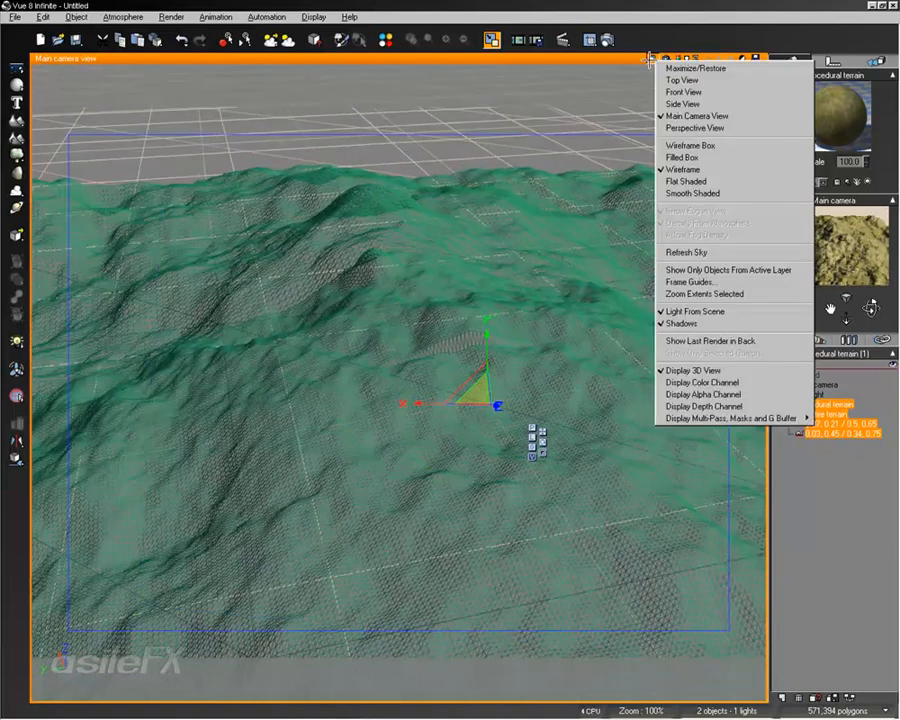
pyautogui.click(700, 193)
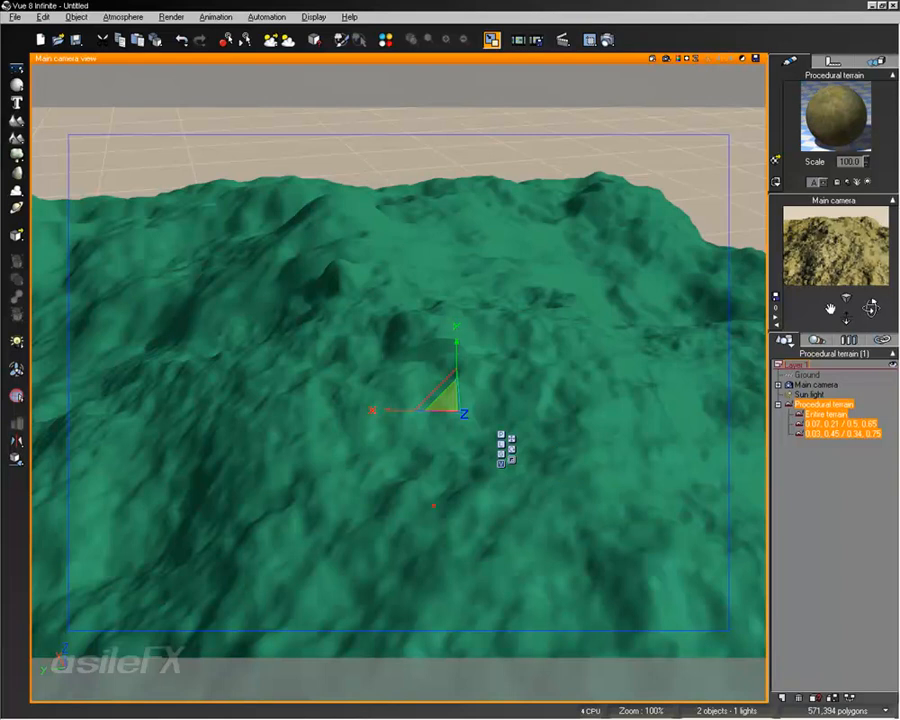
pyautogui.moveTo(434, 507); pyautogui.dragTo(433, 506, button='right')
pyautogui.moveTo(868, 307); pyautogui.dragTo(868, 307)
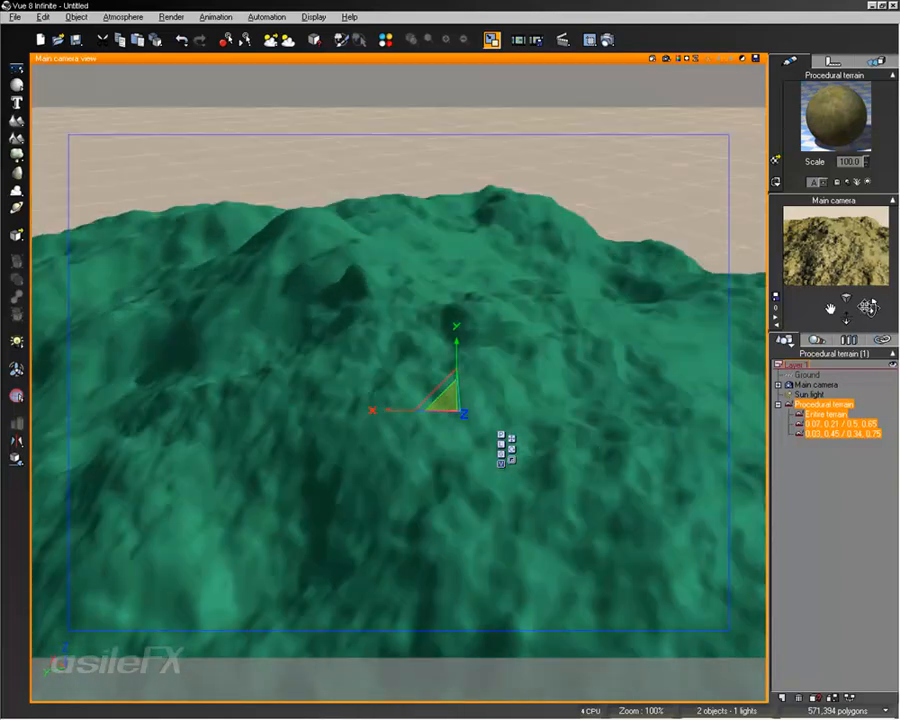
# - Reopen the procedural terrain for editing and delete the 0.03, 0.45 / 0.34, 0.75 zone
pyautogui.doubleClick(538, 438)
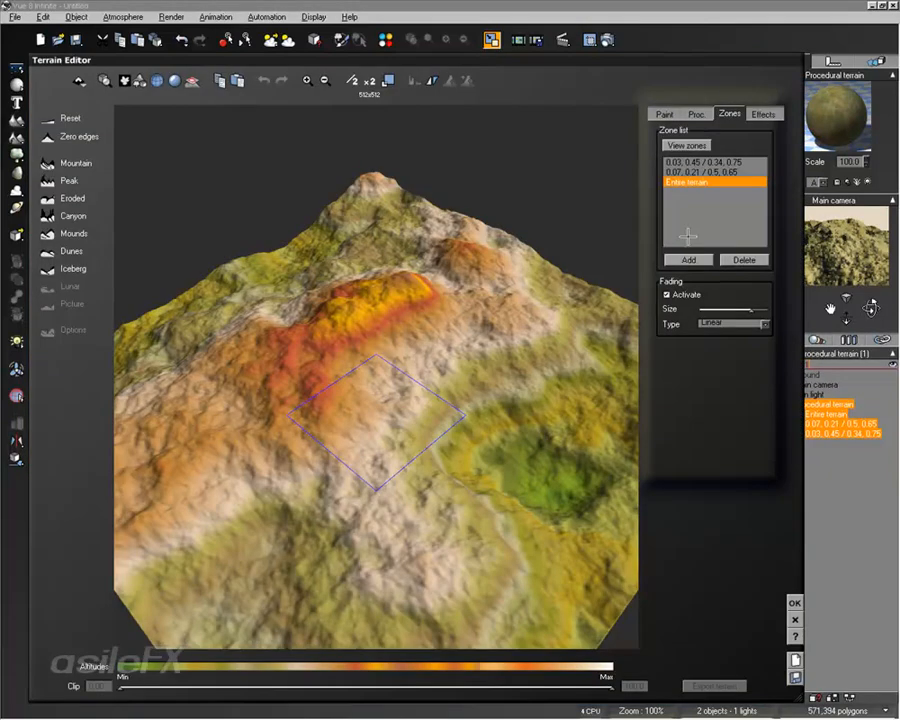
pyautogui.click(697, 172)
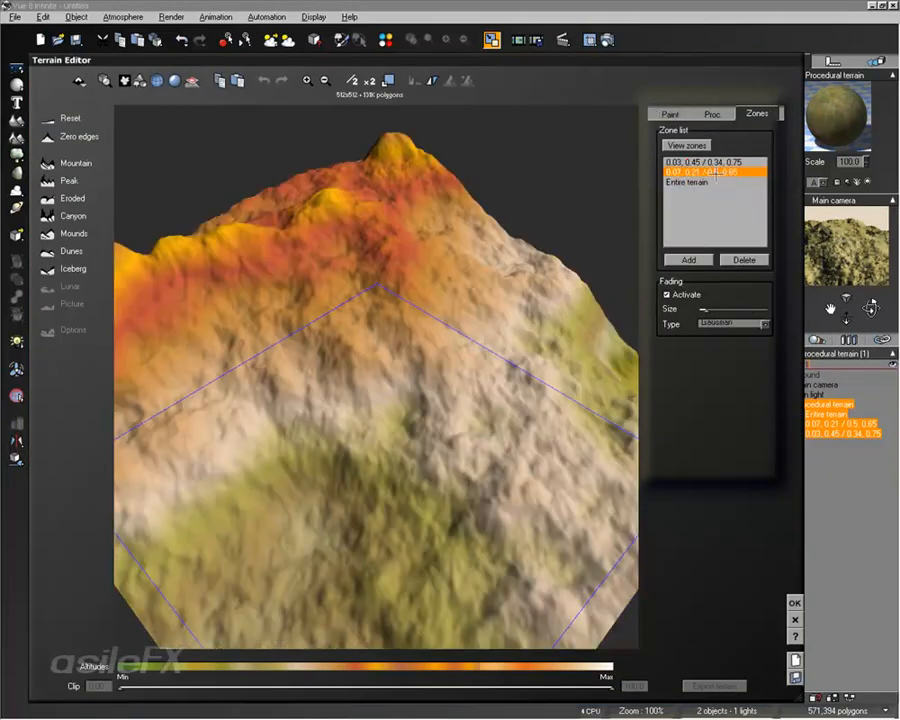
pyautogui.click(723, 162)
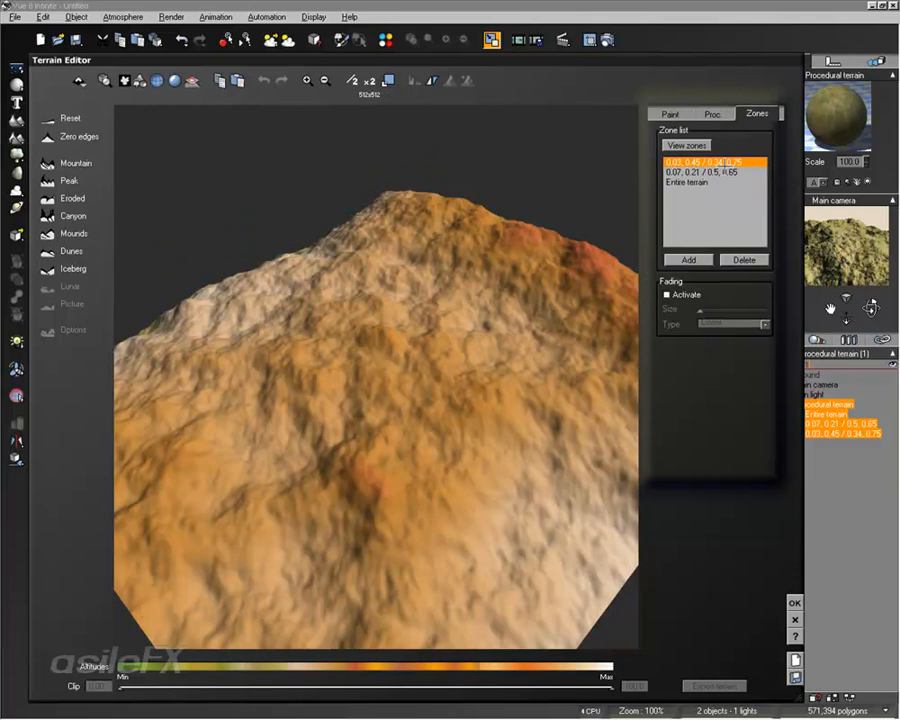
pyautogui.click(720, 171)
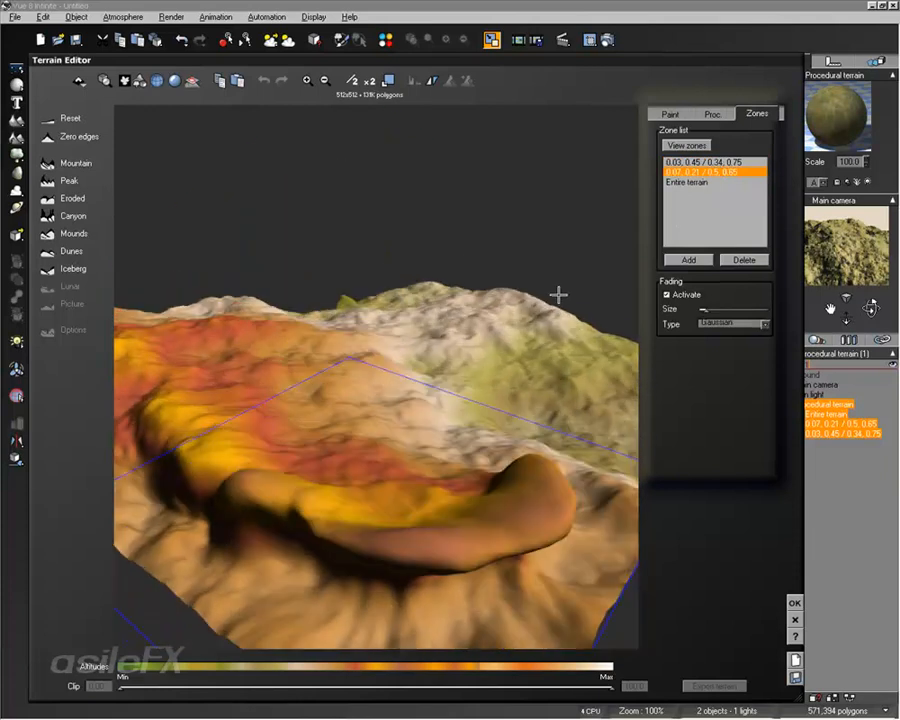
pyautogui.click(723, 161)
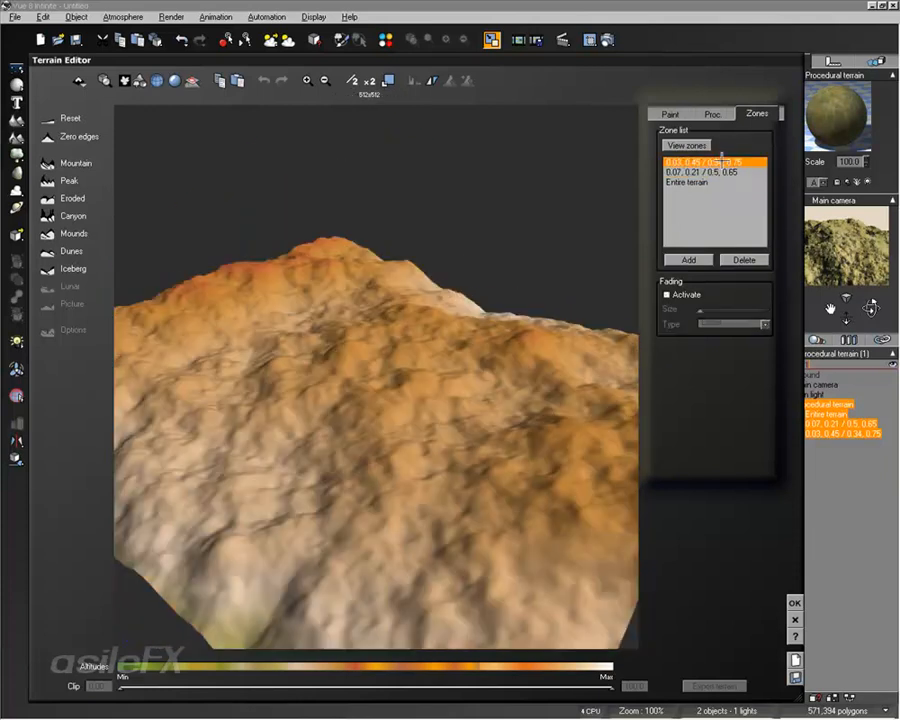
pyautogui.click(744, 259)
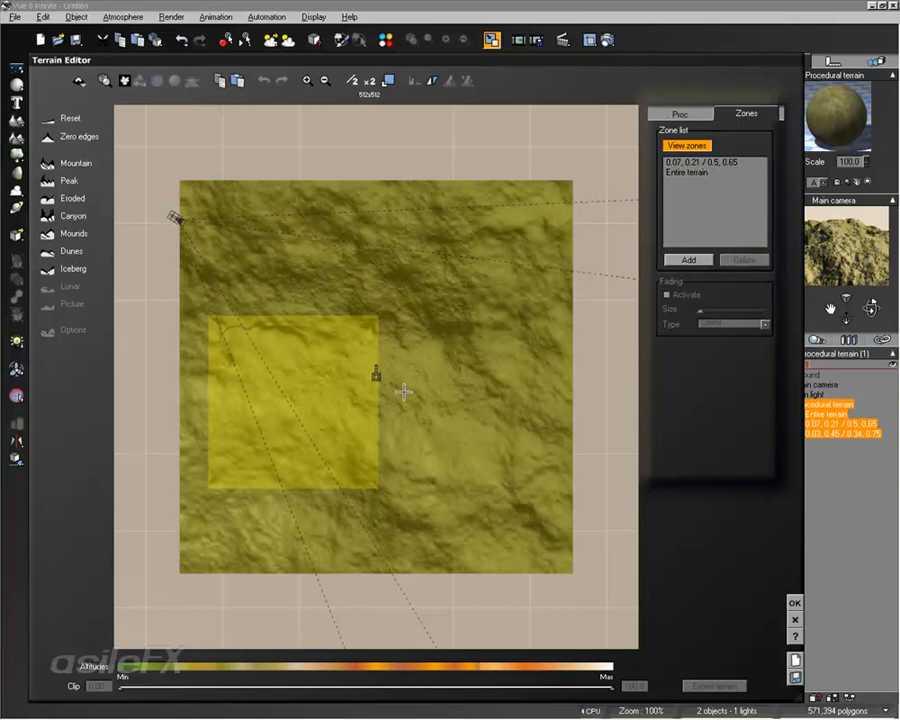
# - Activate the Entire terrain zone and the 0.07, 0.21 / 0.5, 0.65 zone alternately on the zone map to compare the areas they cover
pyautogui.click(310, 352)
pyautogui.click(463, 218)
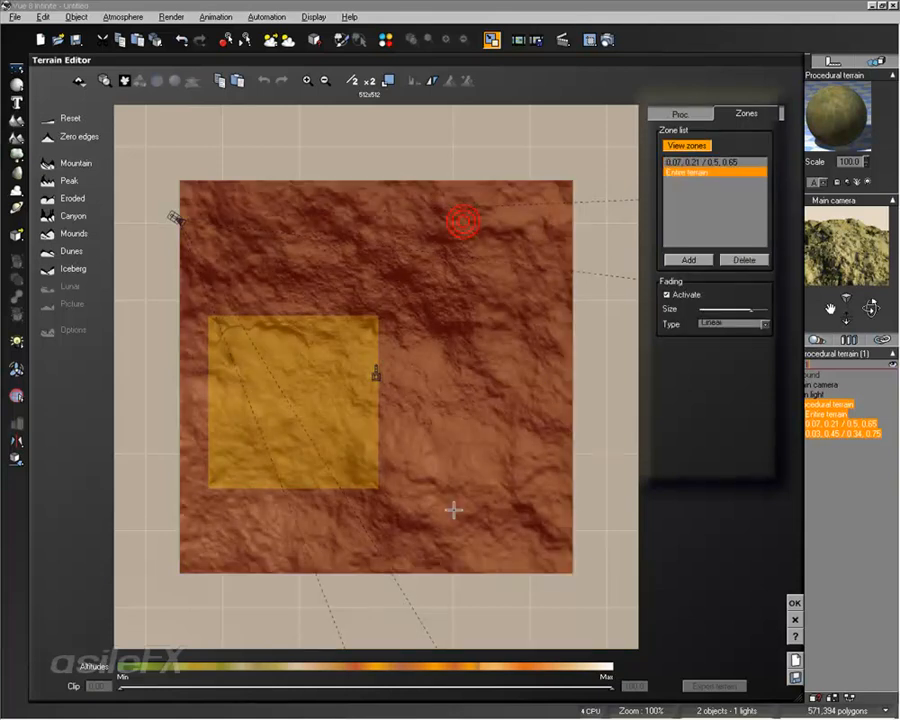
pyautogui.click(359, 355)
pyautogui.click(484, 227)
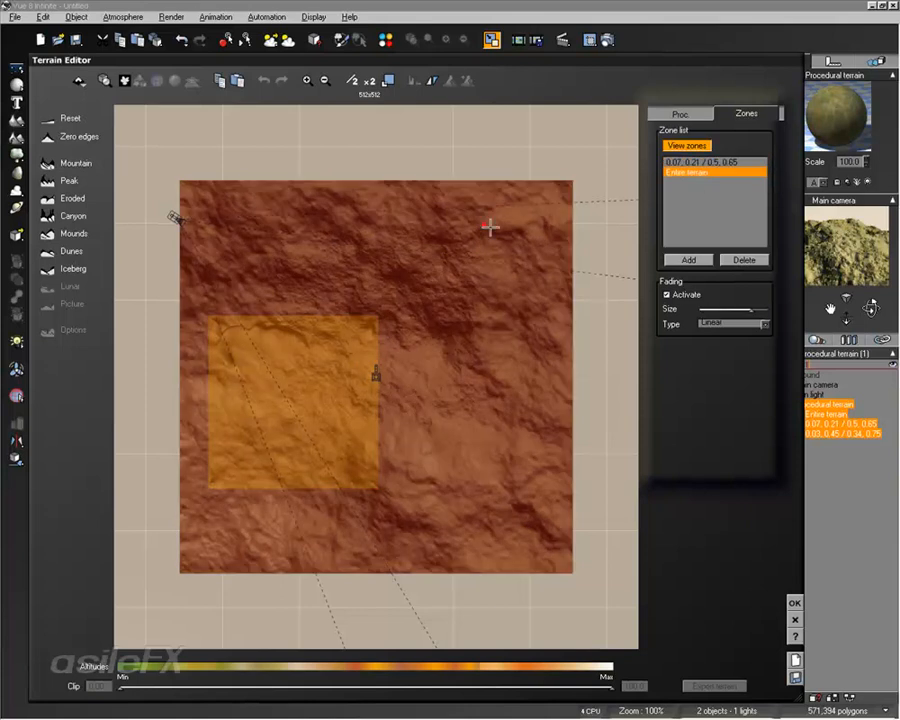
pyautogui.click(245, 385)
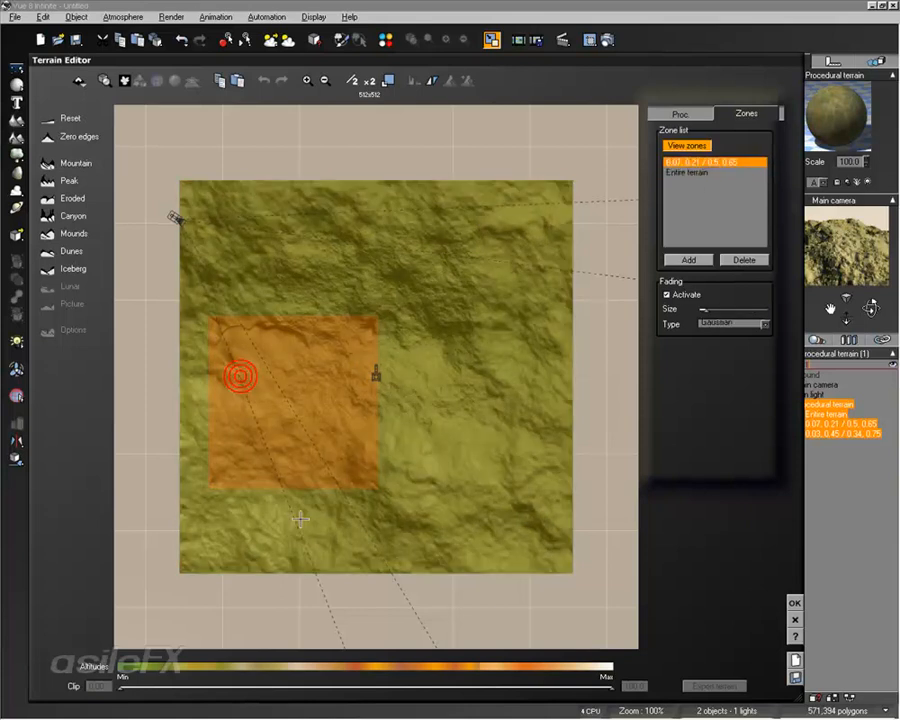
pyautogui.click(297, 518)
pyautogui.click(335, 367)
pyautogui.click(512, 207)
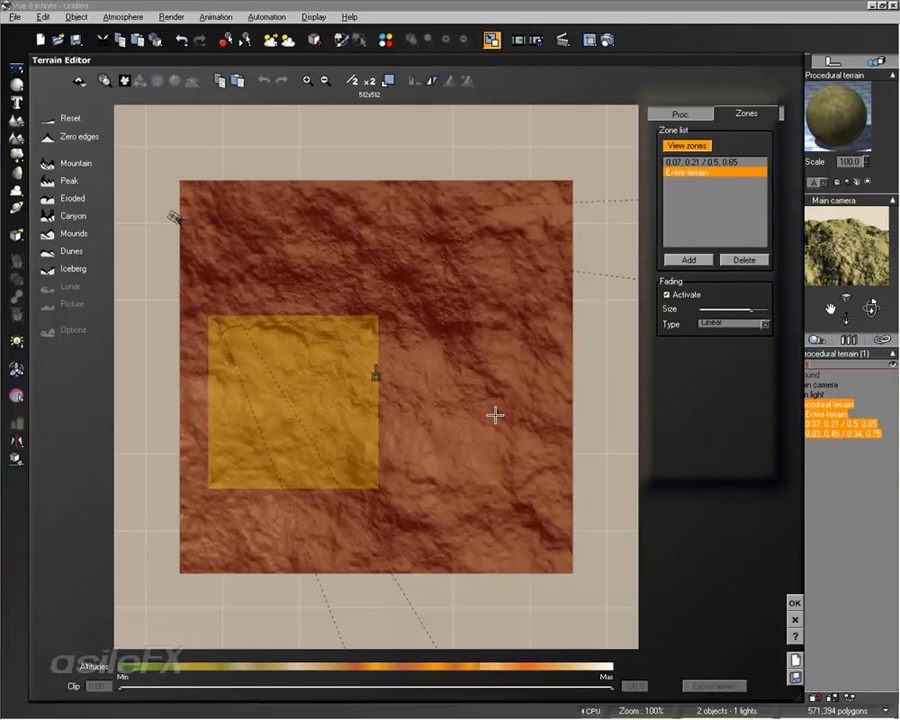
pyautogui.click(329, 387)
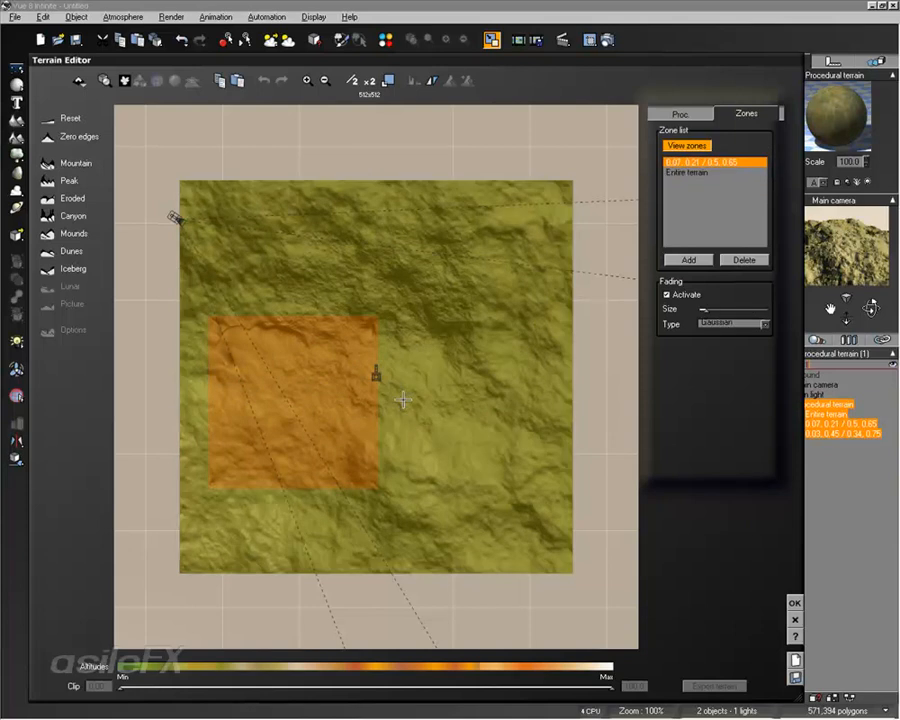
pyautogui.click(372, 249)
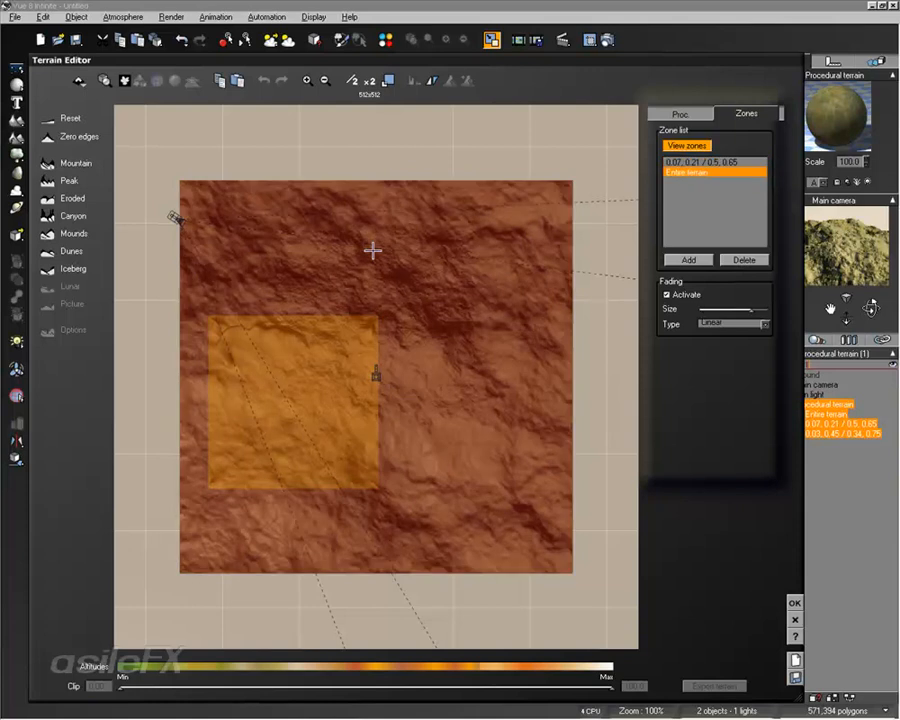
pyautogui.click(345, 401)
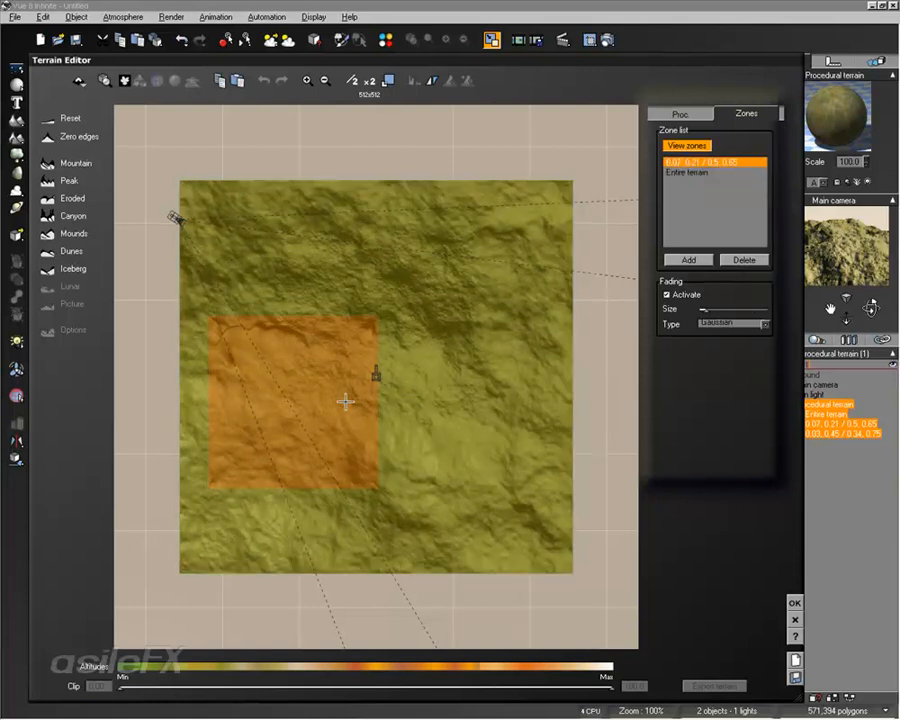
pyautogui.click(396, 268)
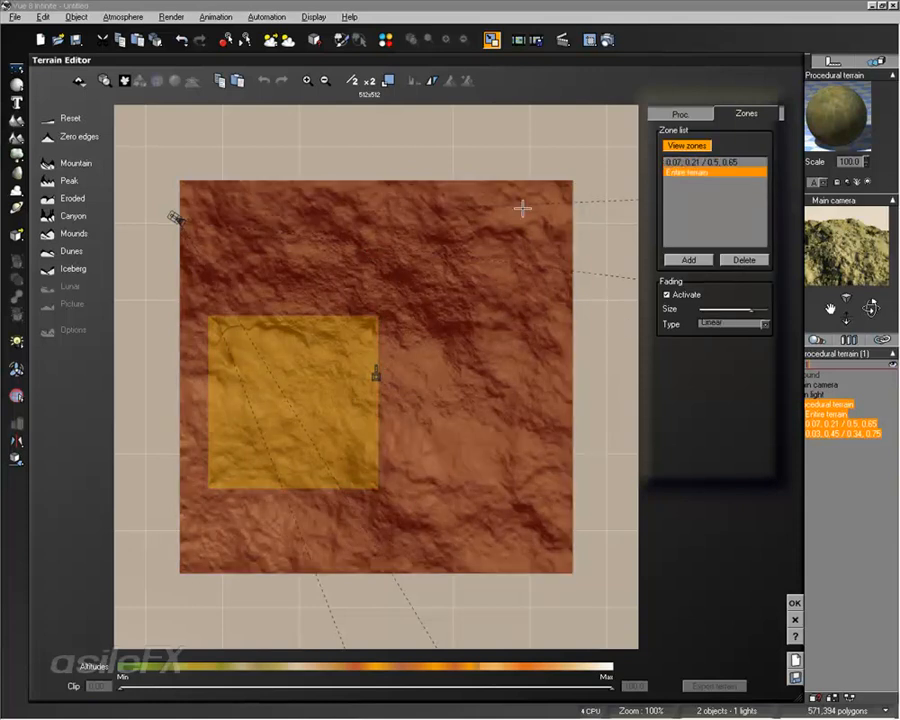
pyautogui.click(286, 345)
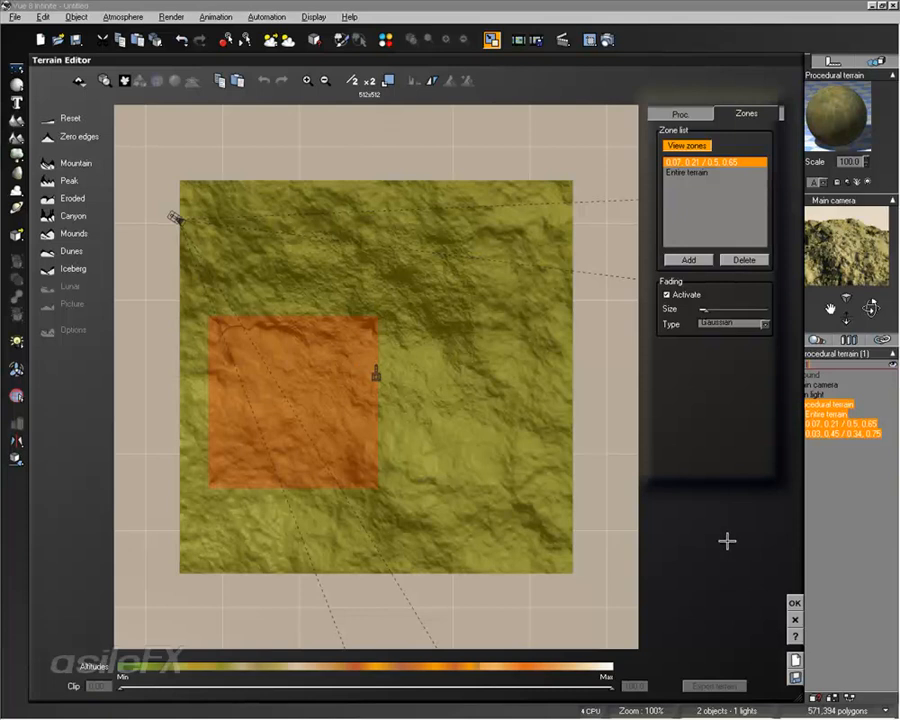
pyautogui.click(712, 161)
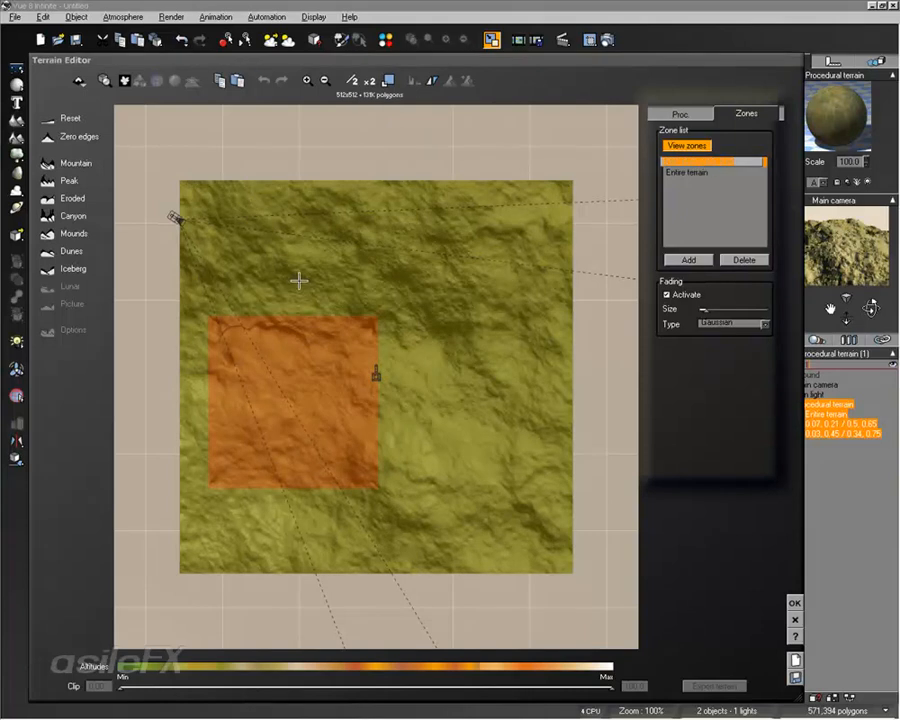
pyautogui.click(686, 172)
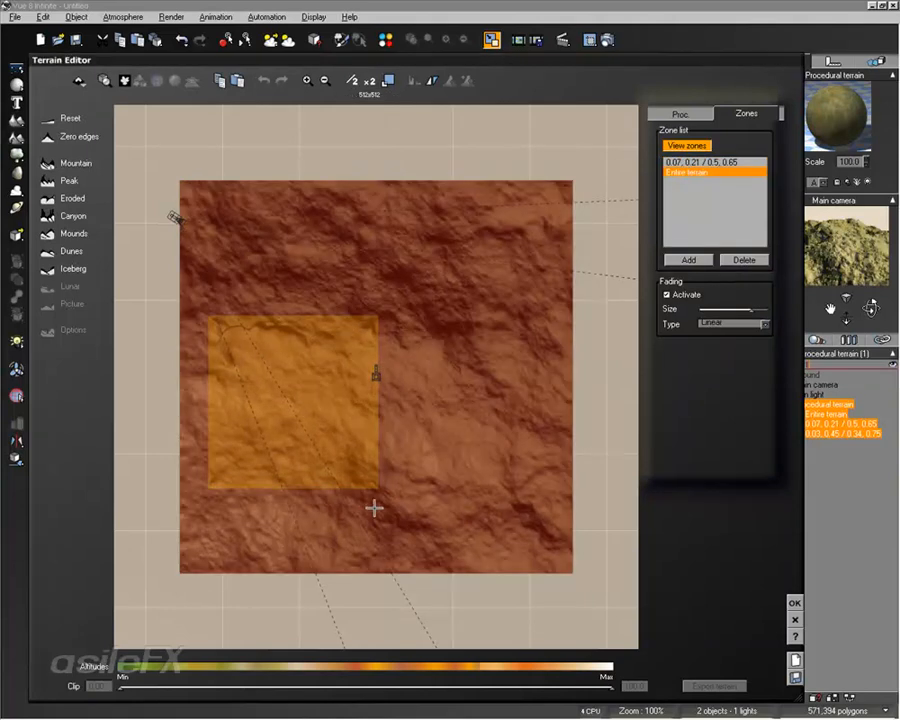
pyautogui.click(699, 161)
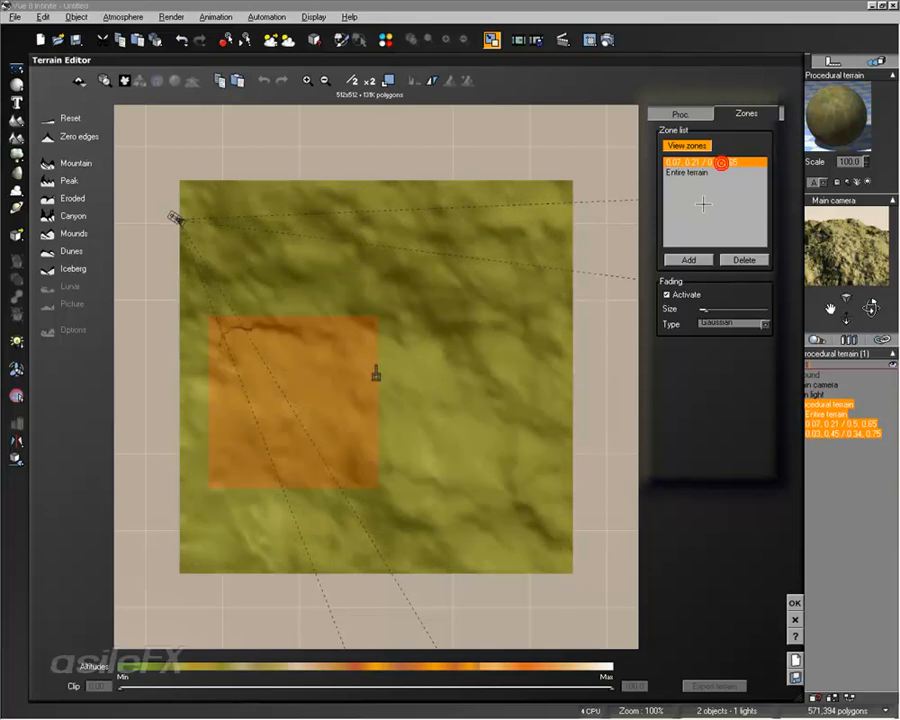
# - Return to the 3D display of the 0.07, 0.21 / 0.5, 0.65 zone, inspect its overhang, and apply the terrain edits
pyautogui.click(687, 145)
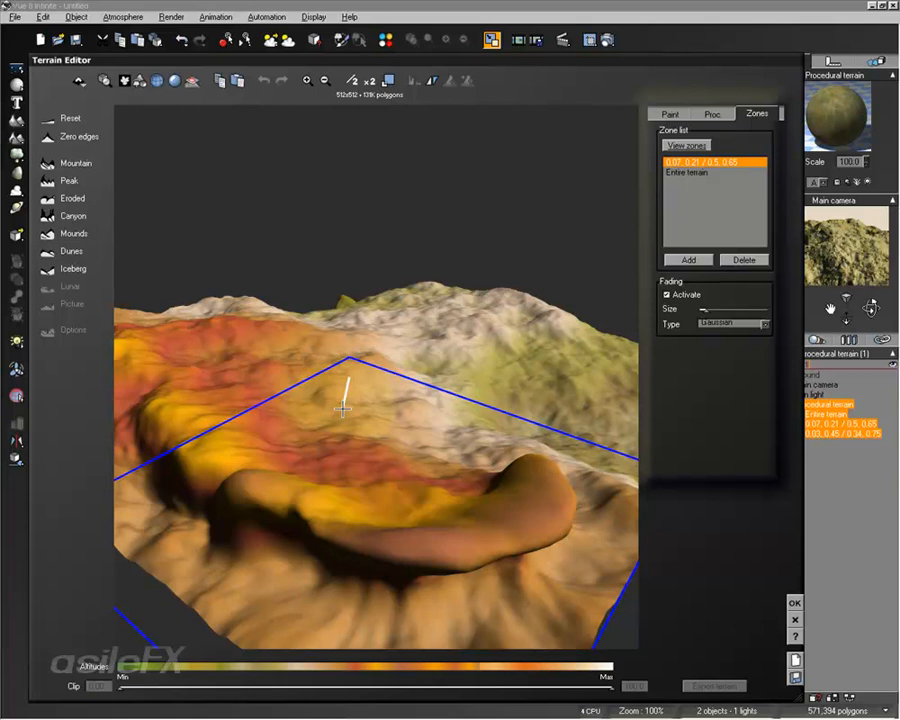
pyautogui.moveTo(386, 362); pyautogui.dragTo(396, 336)
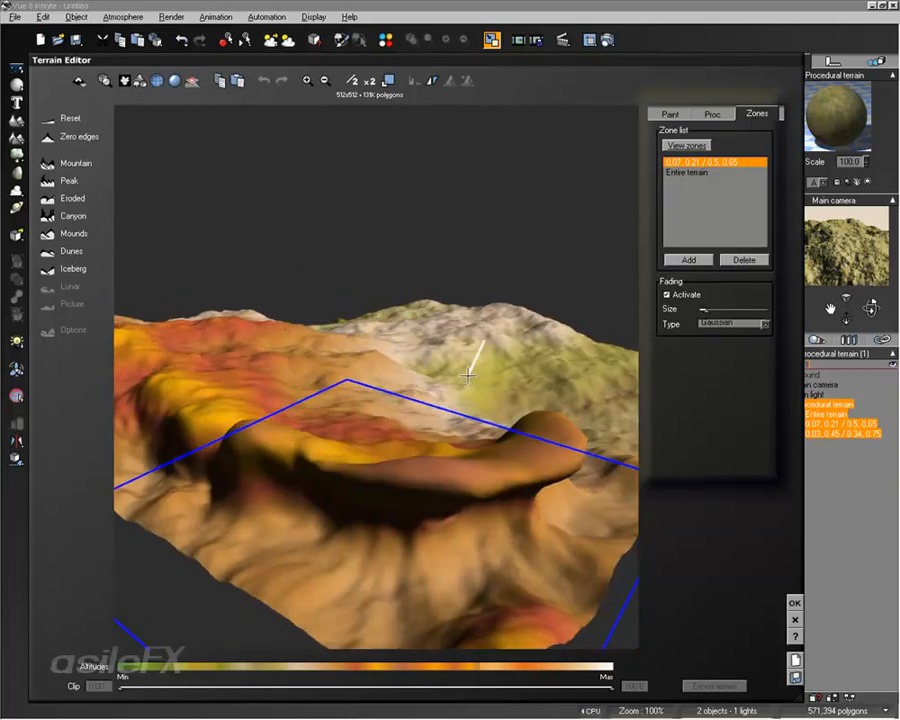
pyautogui.moveTo(467, 376)
pyautogui.mouseDown()
pyautogui.moveTo(464, 356)
pyautogui.moveTo(472, 370)
pyautogui.moveTo(465, 393)
pyautogui.mouseUp()
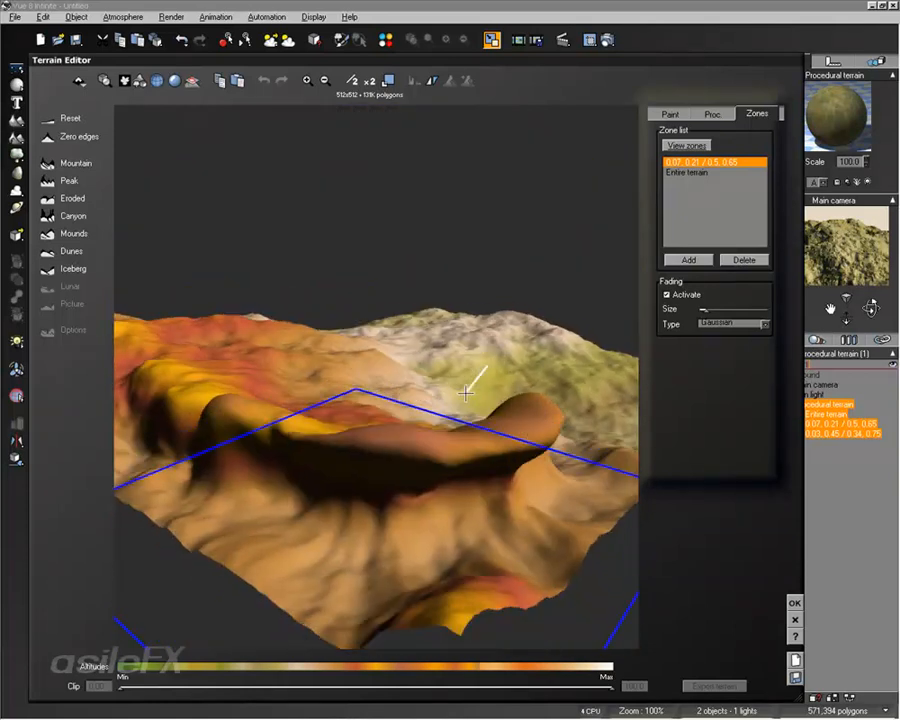
pyautogui.moveTo(535, 472); pyautogui.dragTo(558, 484, button='right')
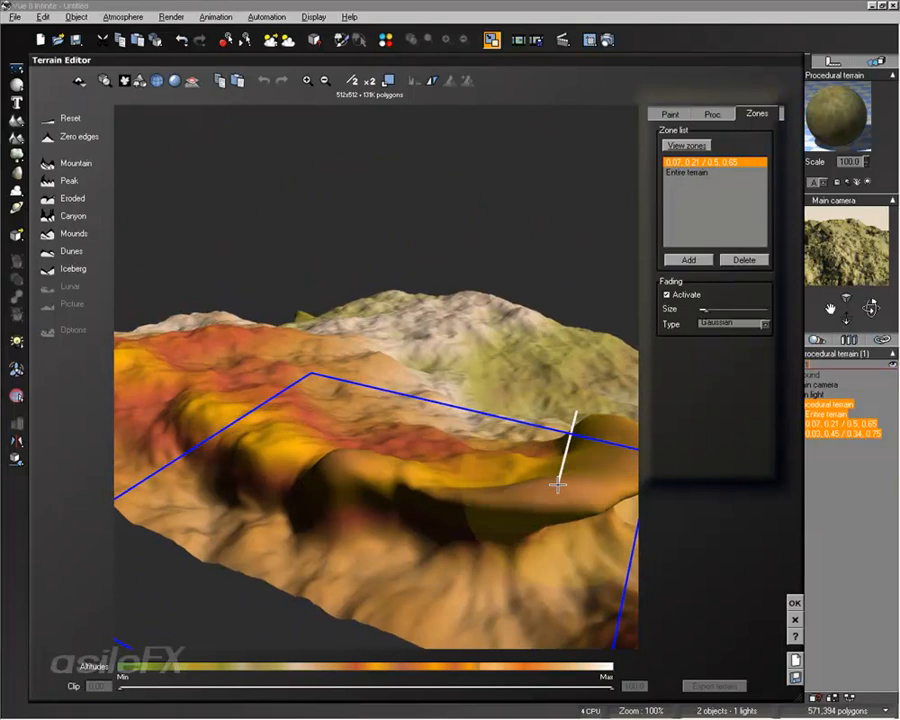
pyautogui.click(713, 161)
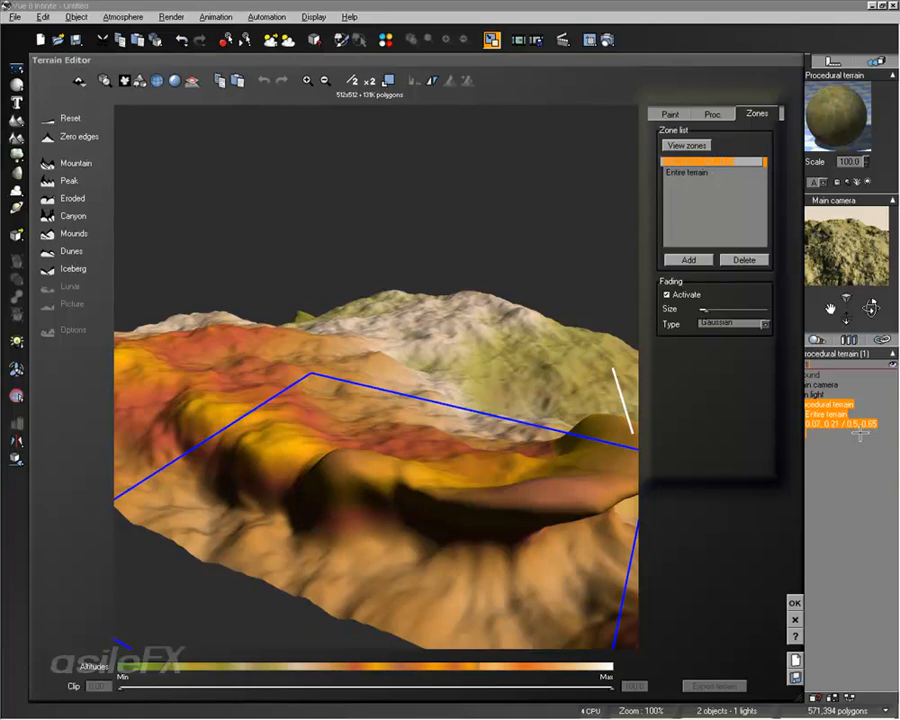
pyautogui.moveTo(747, 62); pyautogui.dragTo(689, 63)
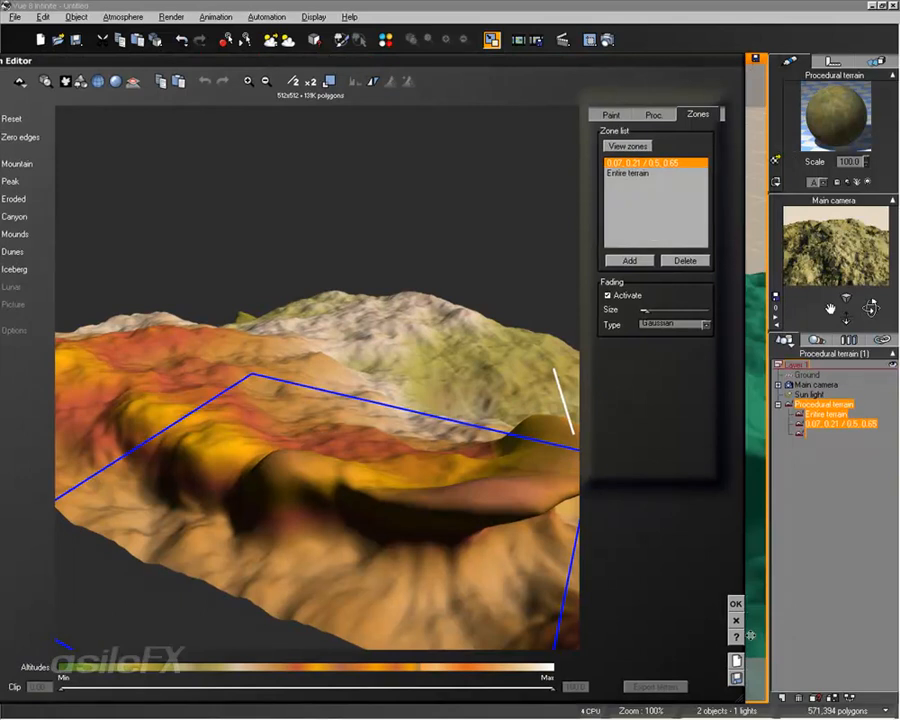
pyautogui.click(736, 604)
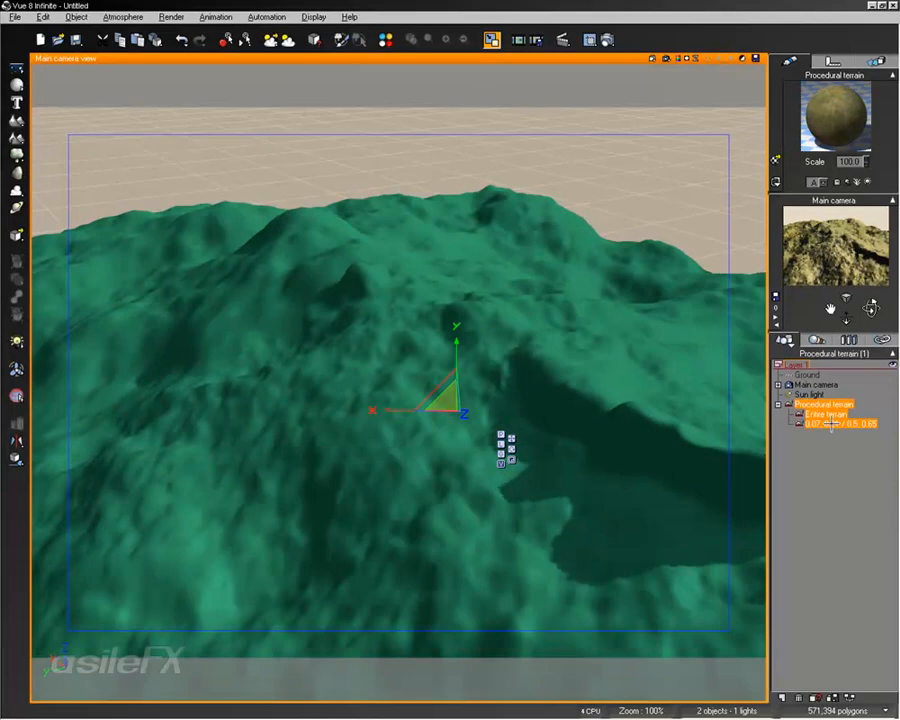
pyautogui.moveTo(648, 383); pyautogui.dragTo(570, 380)
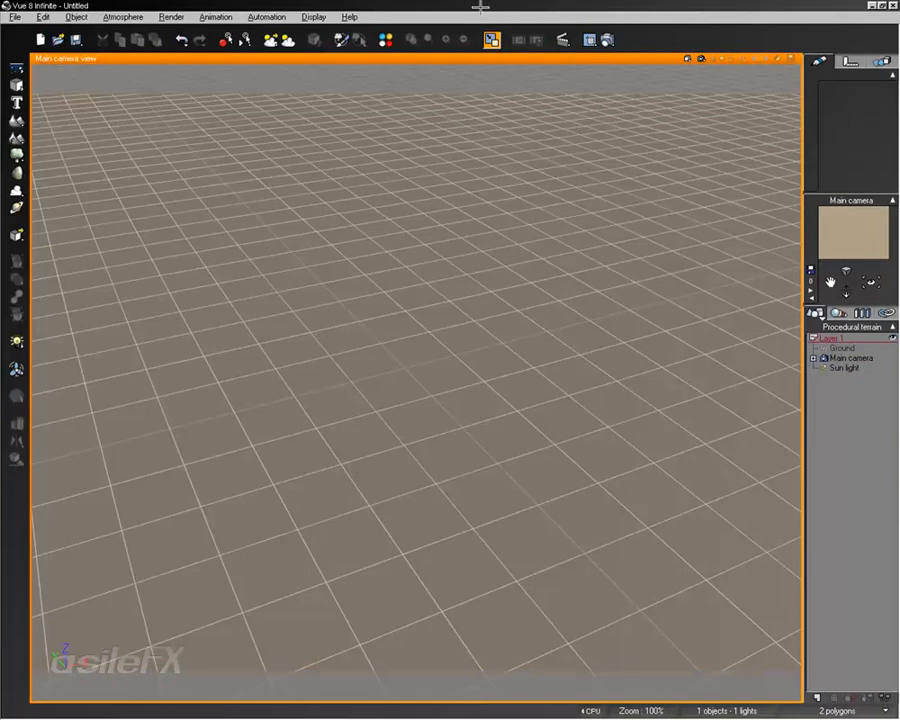
# - Create an infinite Red Rock and Sand procedural terrain, discarding the ground plane and adding the sea level object, and inspect the Sea level plane
pyautogui.click(16, 137)
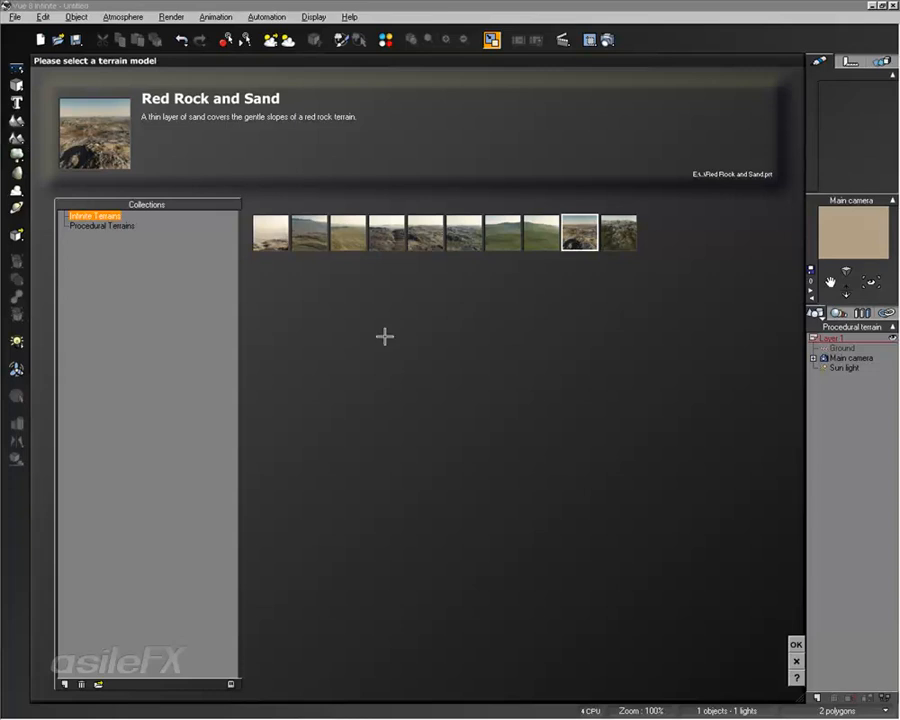
pyautogui.click(795, 644)
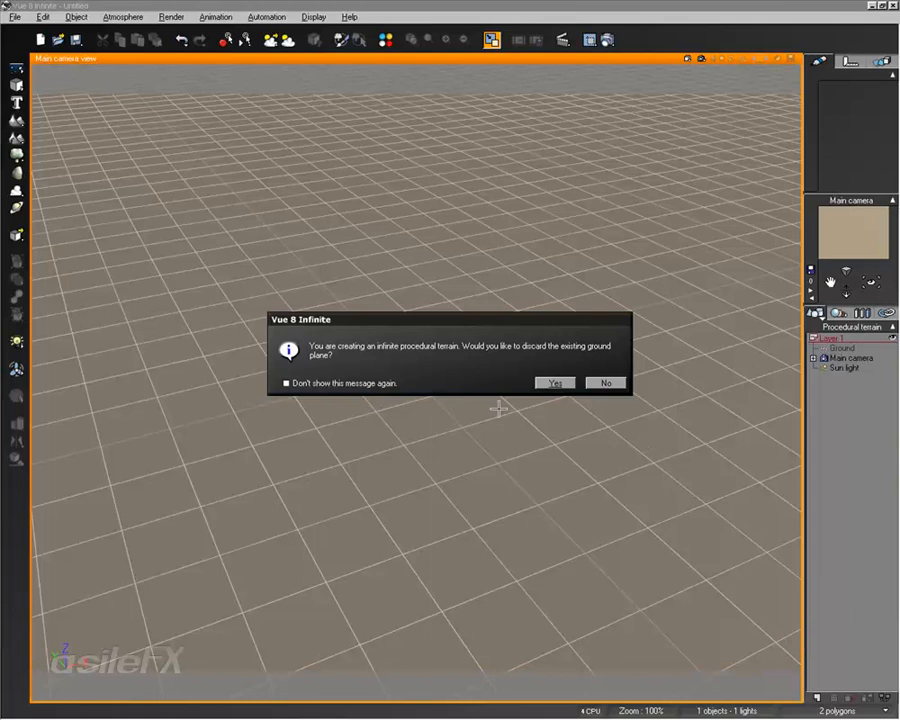
pyautogui.click(552, 382)
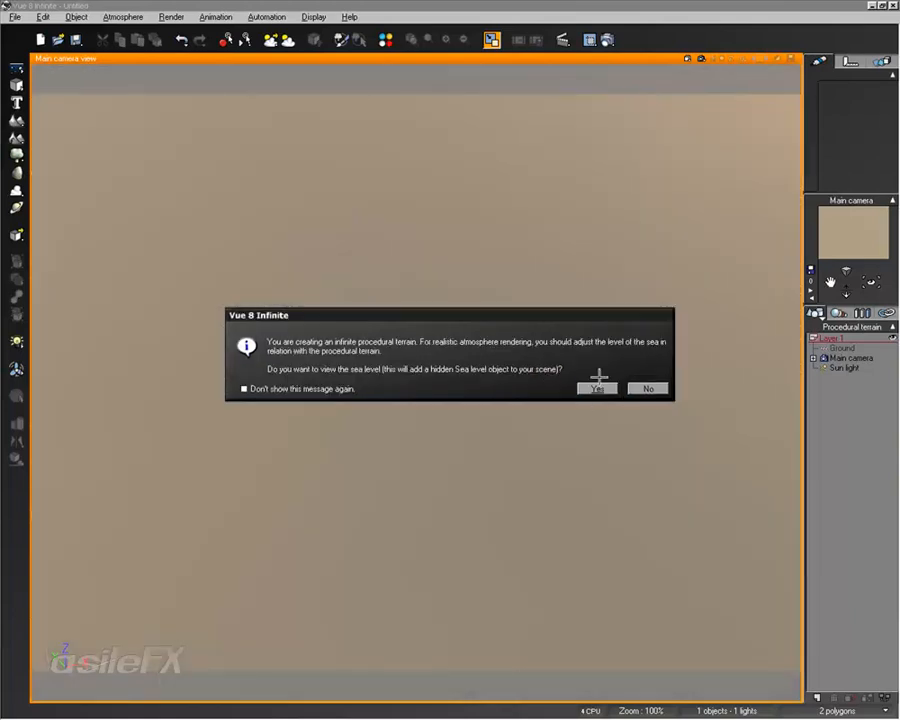
pyautogui.click(596, 386)
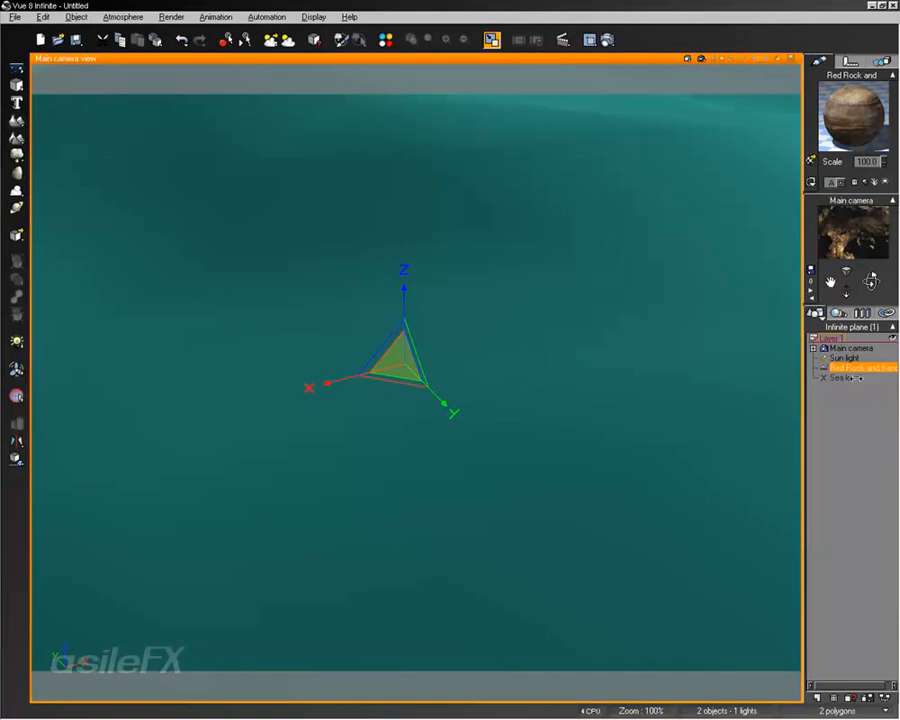
pyautogui.click(845, 378)
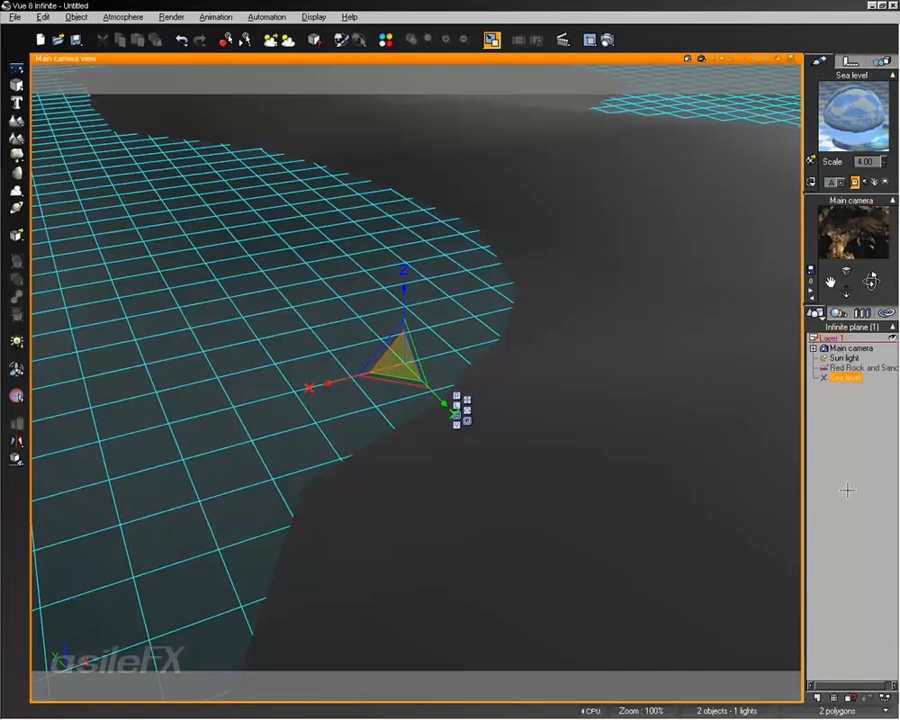
pyautogui.click(847, 490)
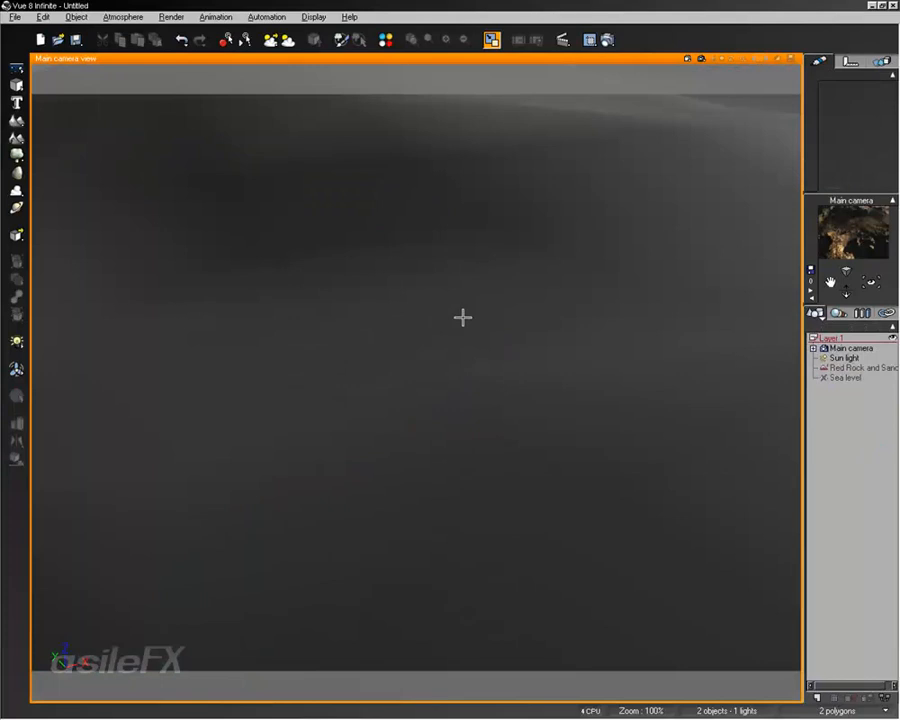
# - Enable clipping of objects under the first horizontal plane (ground / water) in the display options
pyautogui.click(17, 17)
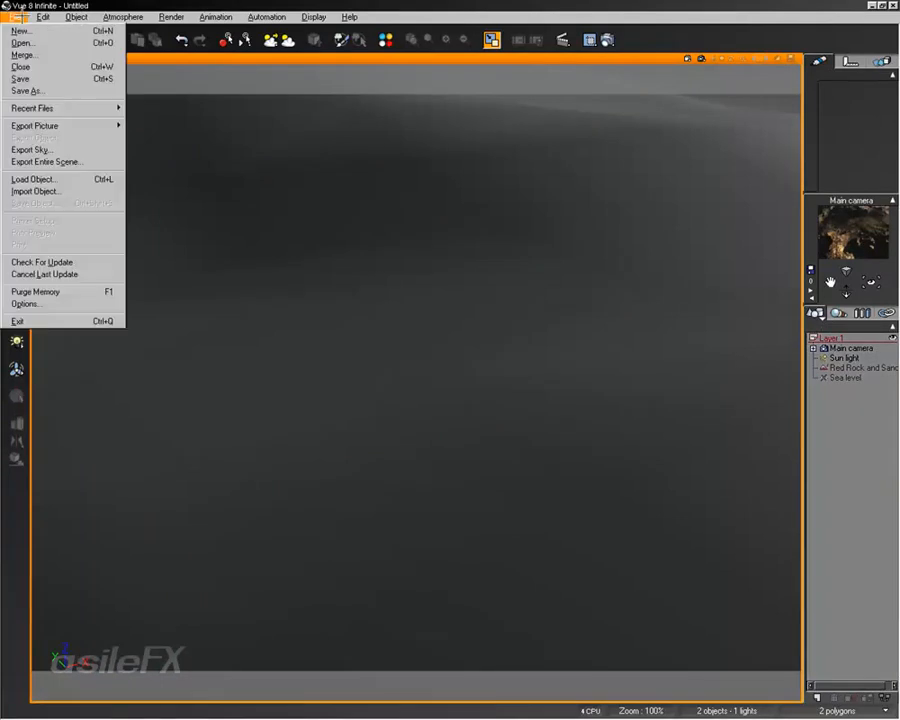
pyautogui.click(30, 303)
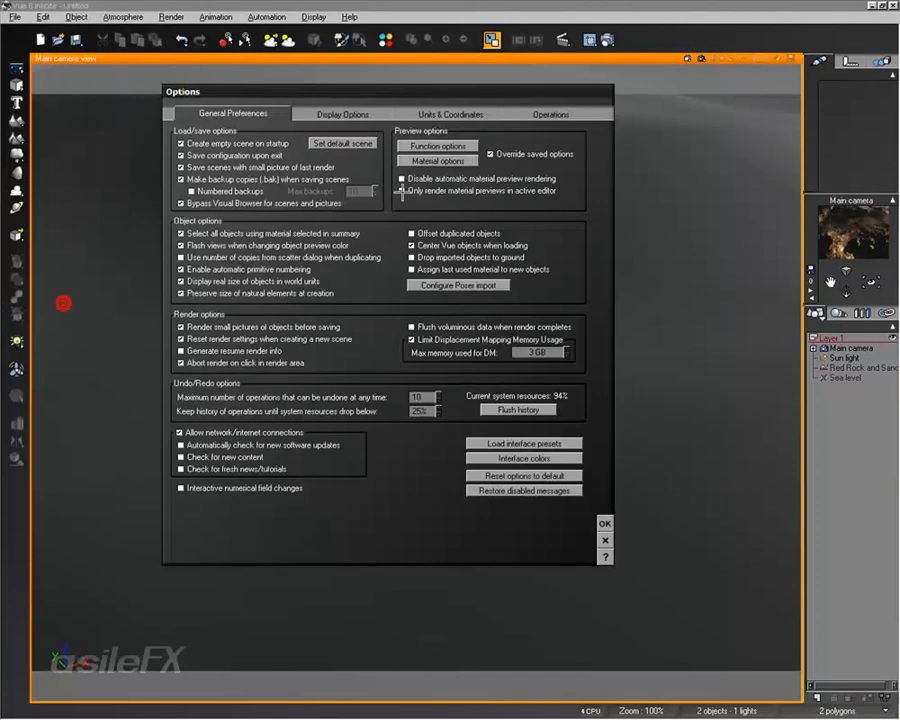
pyautogui.click(366, 114)
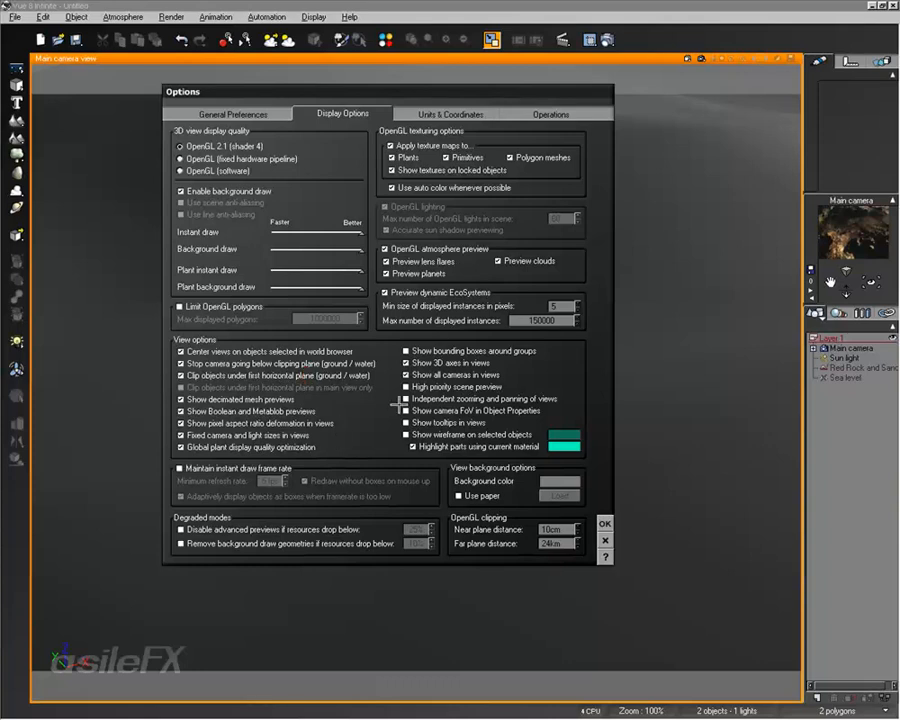
pyautogui.click(604, 523)
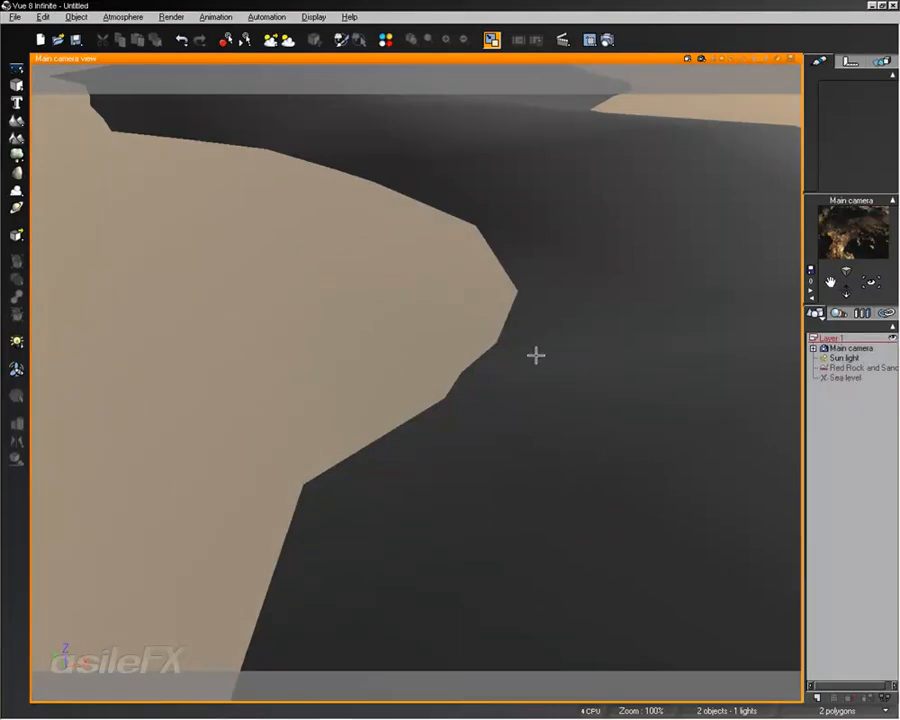
# - Set the Sea level object to Hidden
pyautogui.click(848, 378)
pyautogui.click(810, 180)
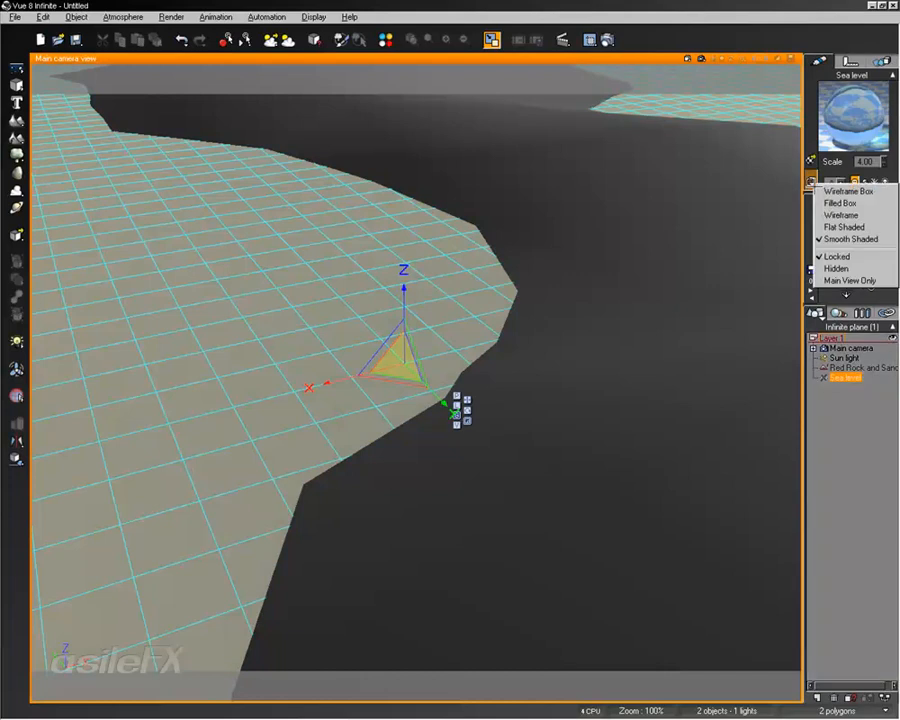
pyautogui.click(836, 268)
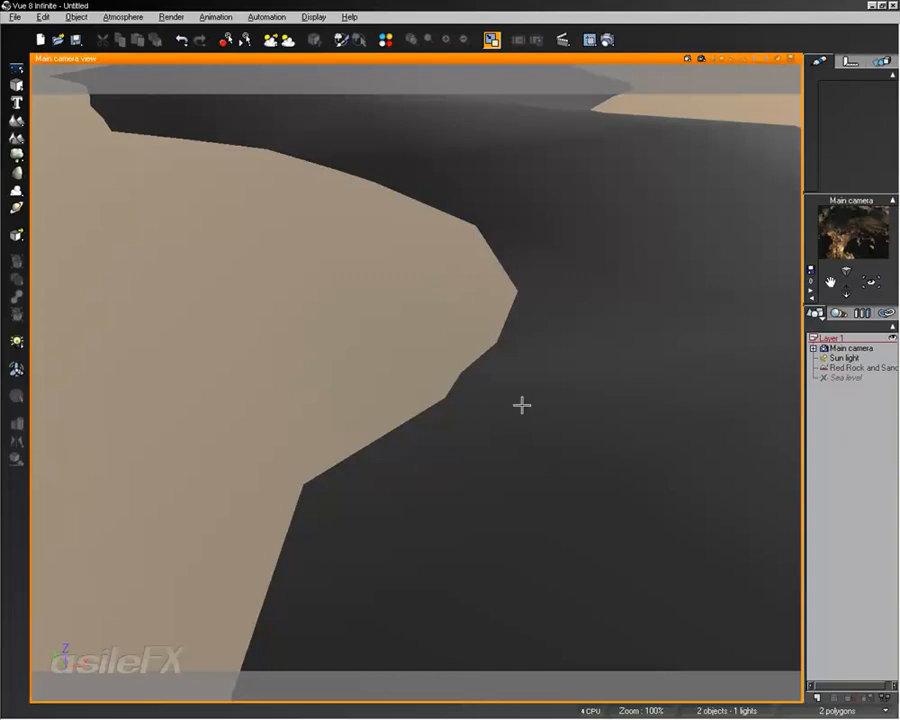
# - Disable clipping of objects under the first horizontal plane (ground / water) in the display options
pyautogui.click(15, 17)
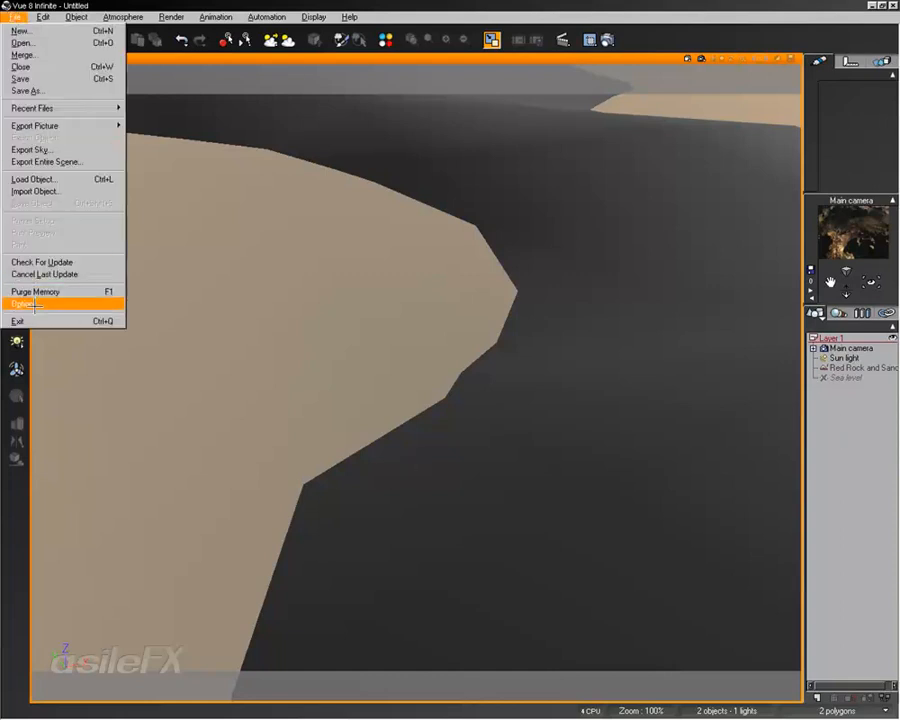
pyautogui.click(36, 298)
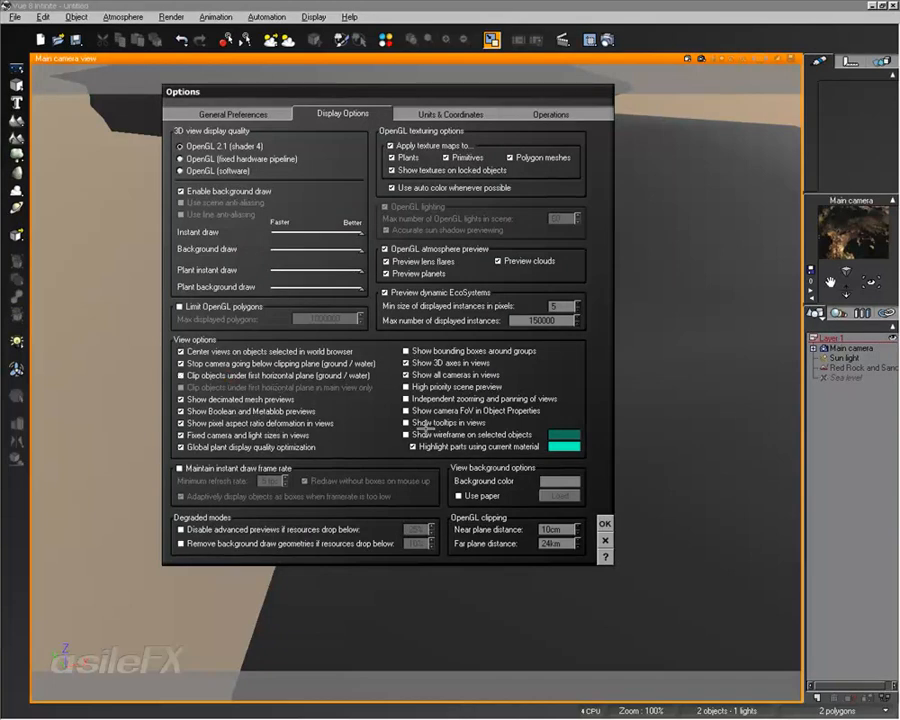
pyautogui.click(604, 522)
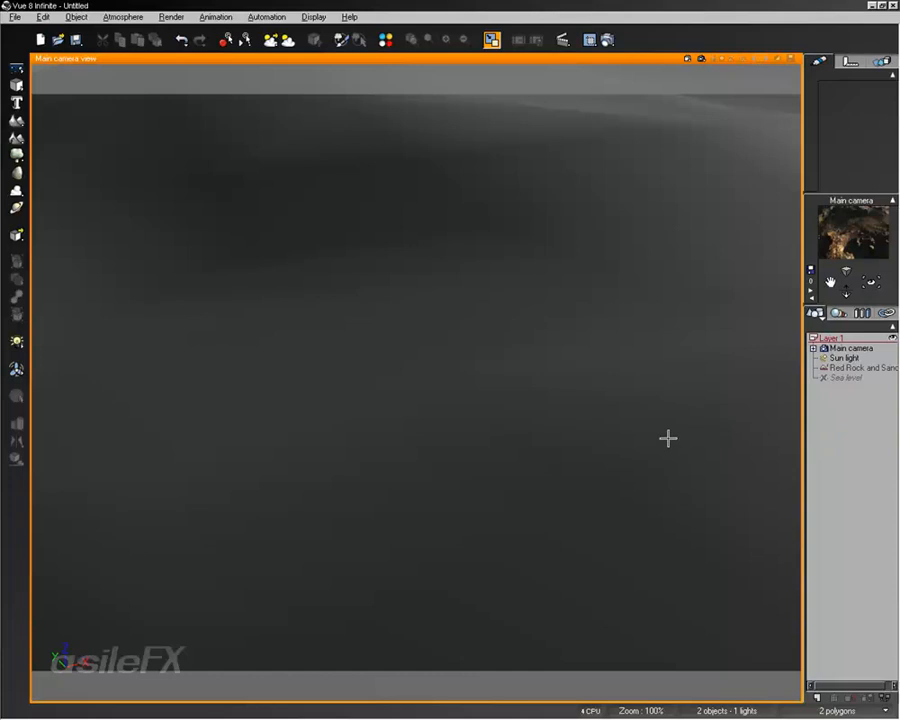
# - Frame the terrain toward the horizon and open the Red Rock and Sand terrain for editing
pyautogui.moveTo(639, 289); pyautogui.dragTo(580, 346, button='right')
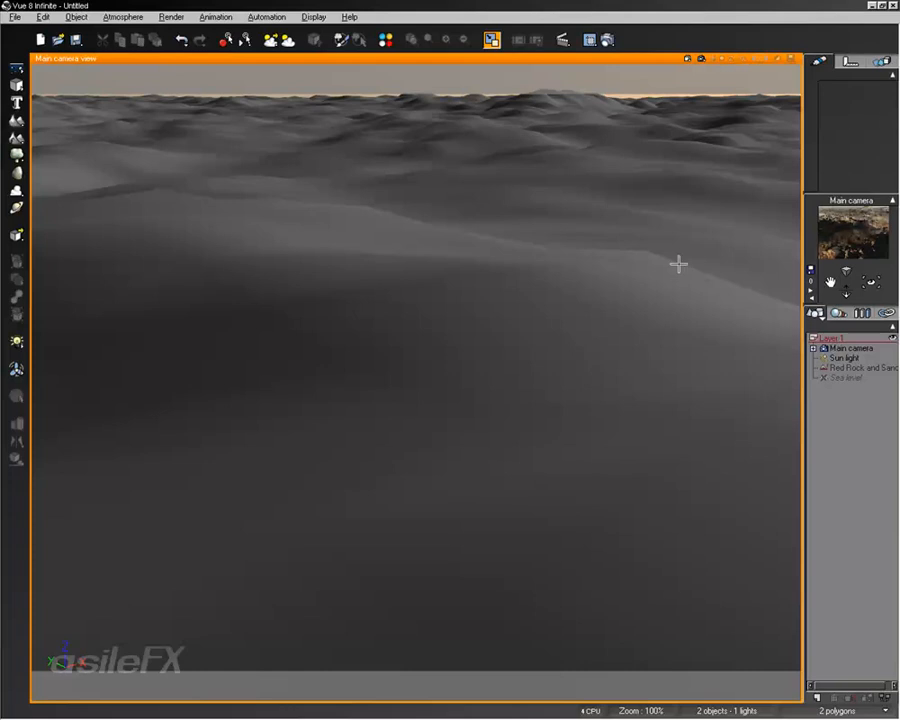
pyautogui.click(864, 367)
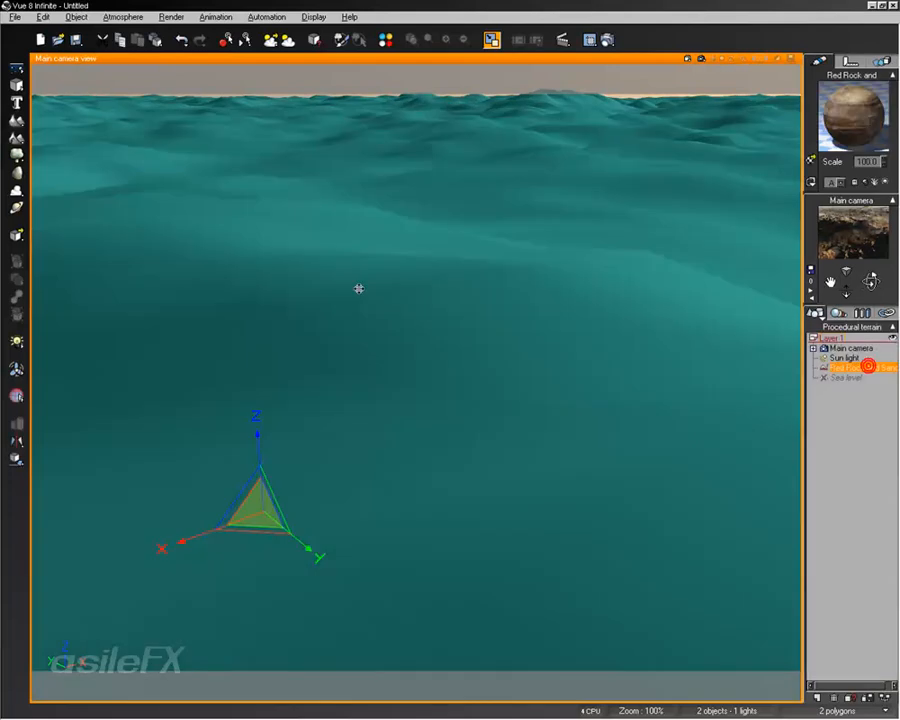
pyautogui.rightClick(360, 288)
pyautogui.click(428, 540)
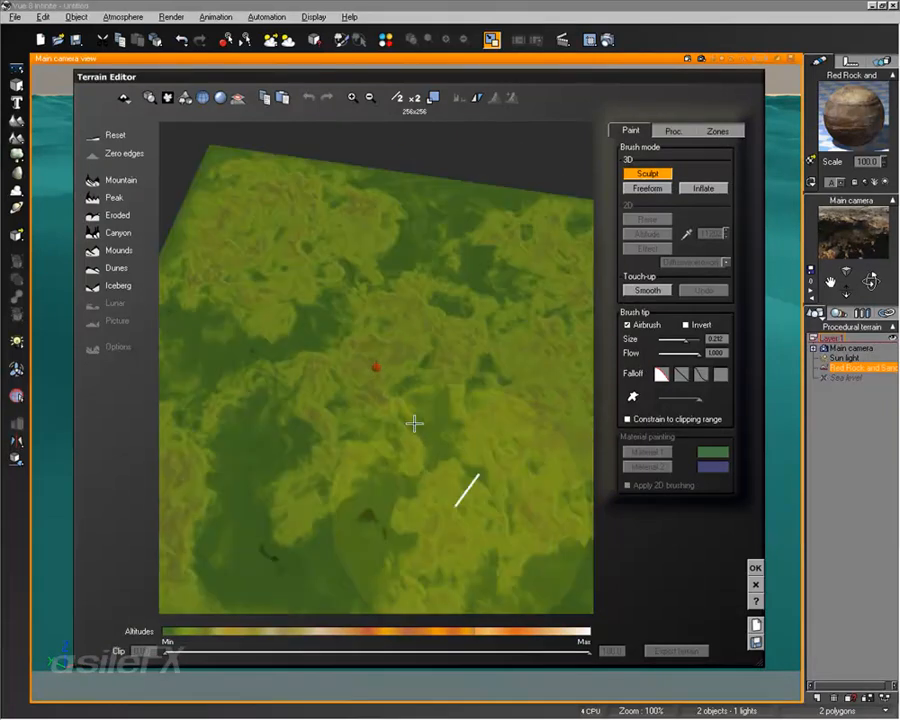
pyautogui.moveTo(414, 423); pyautogui.dragTo(473, 391, button='right')
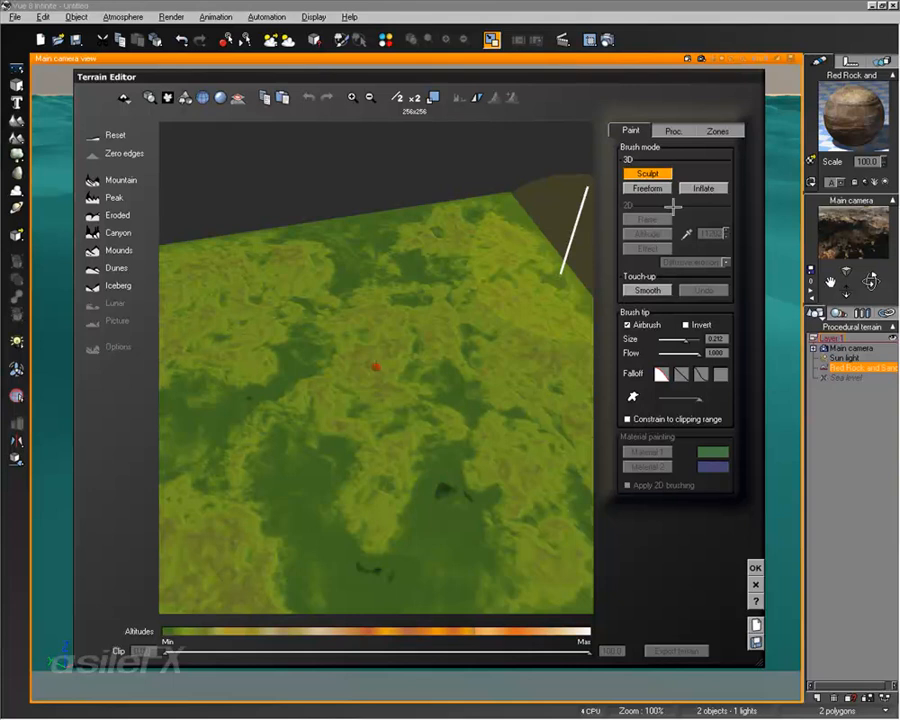
# - Add a small rectangular zone near the terrain's centre, at 0.49, 0.49 / 0.5, 0.5
pyautogui.click(717, 129)
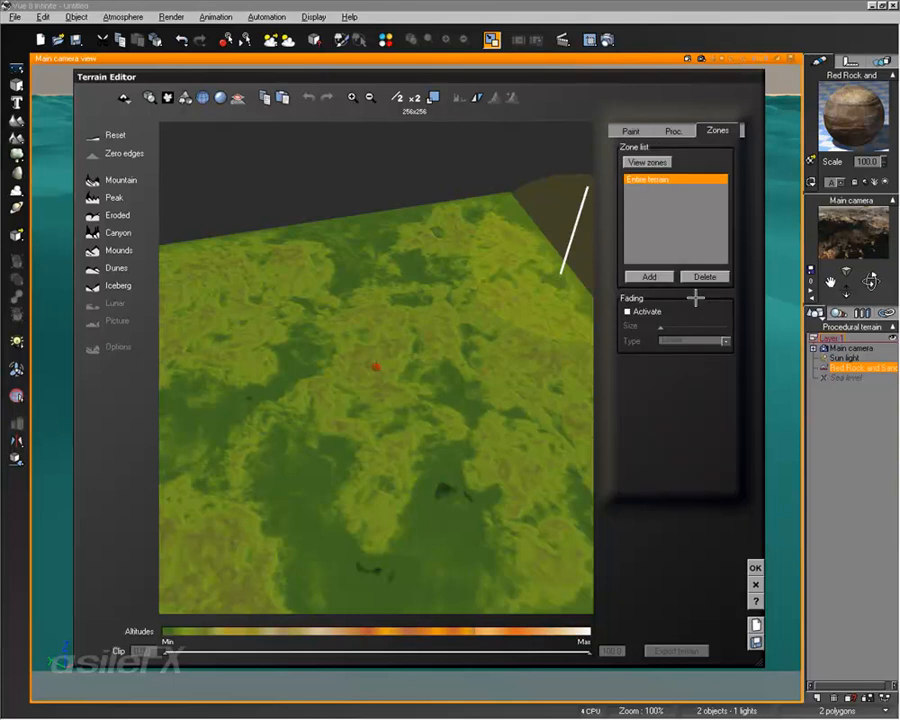
pyautogui.moveTo(408, 364); pyautogui.dragTo(350, 434, button='right')
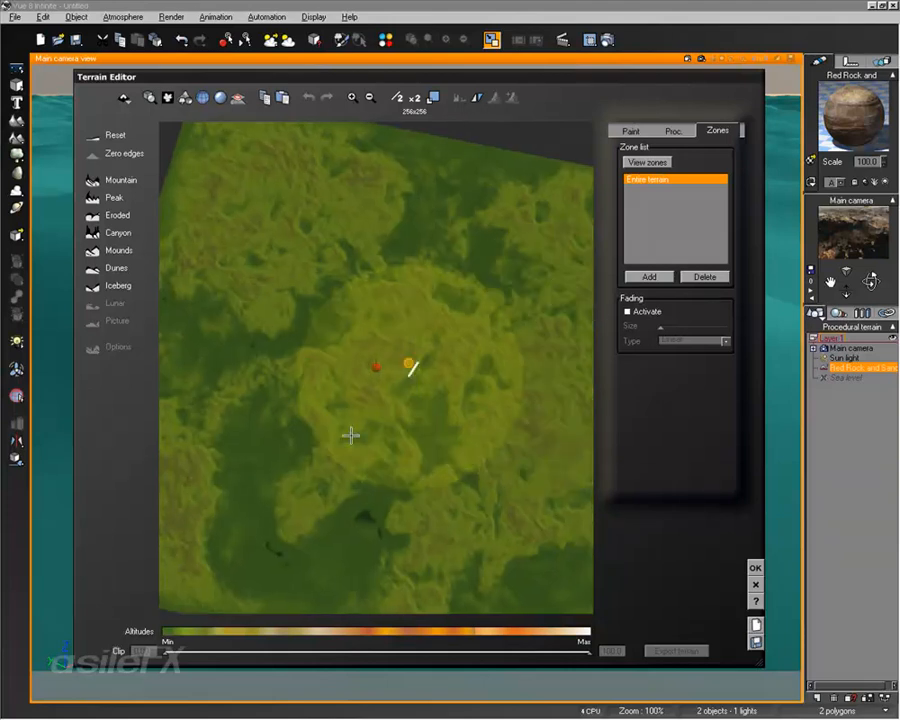
pyautogui.click(649, 276)
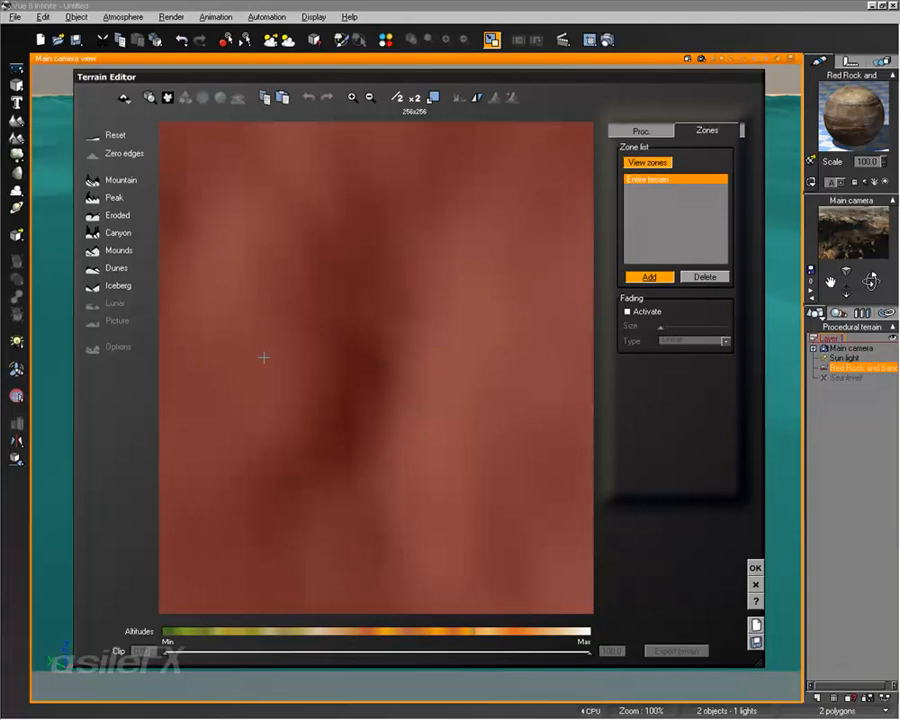
pyautogui.moveTo(335, 277); pyautogui.dragTo(502, 432)
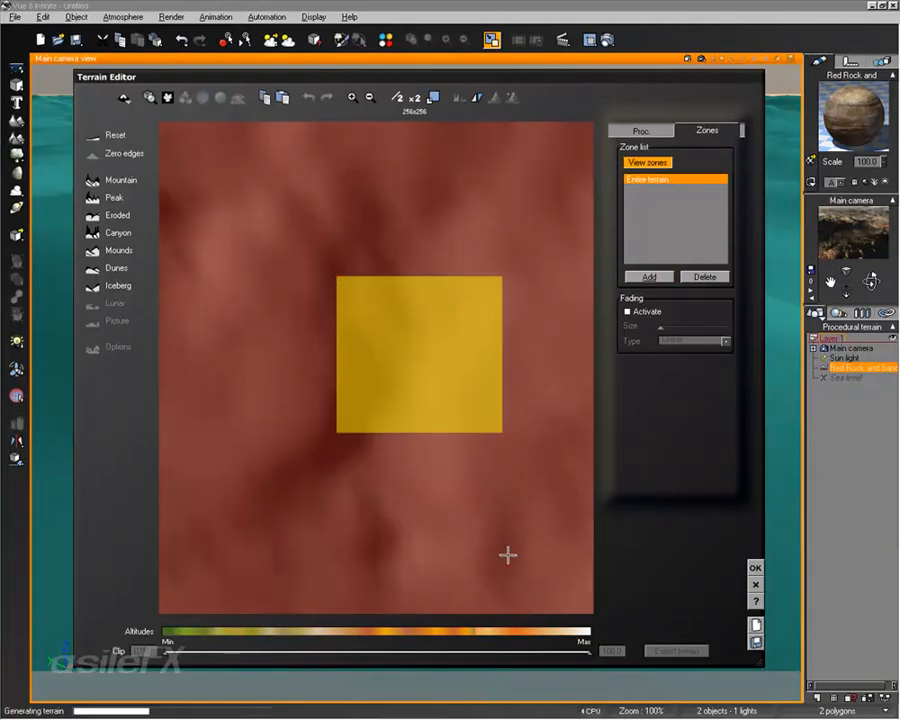
pyautogui.moveTo(430, 452); pyautogui.dragTo(513, 398, button='right')
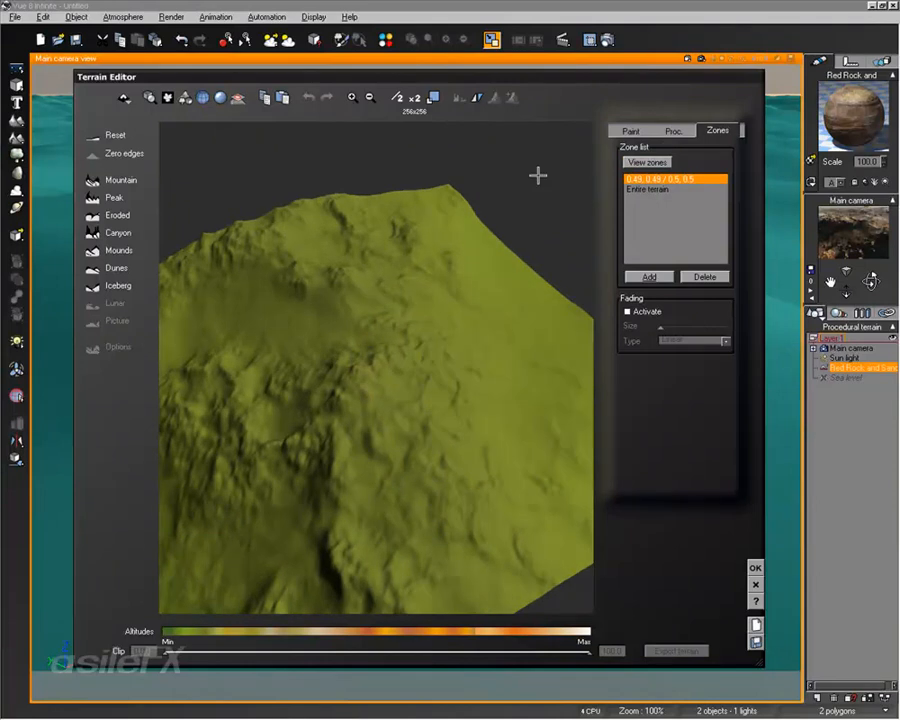
# - Compare the 0.49, 0.49 / 0.5, 0.5 zone with the Entire terrain zone on the zone map and return to the small zone's 3D display
pyautogui.click(630, 161)
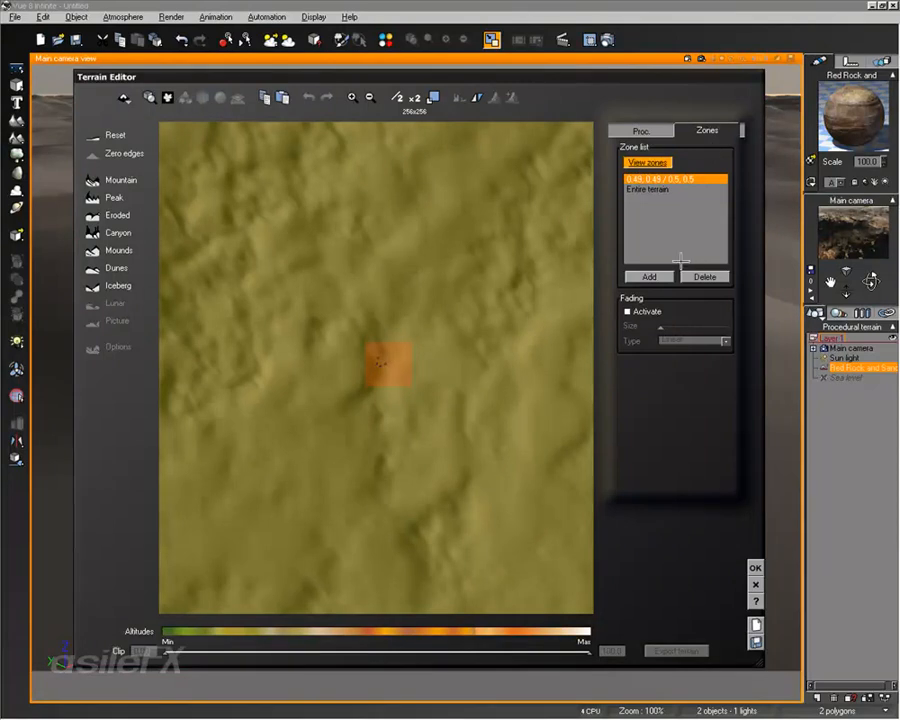
pyautogui.scroll(9, 476, 448)
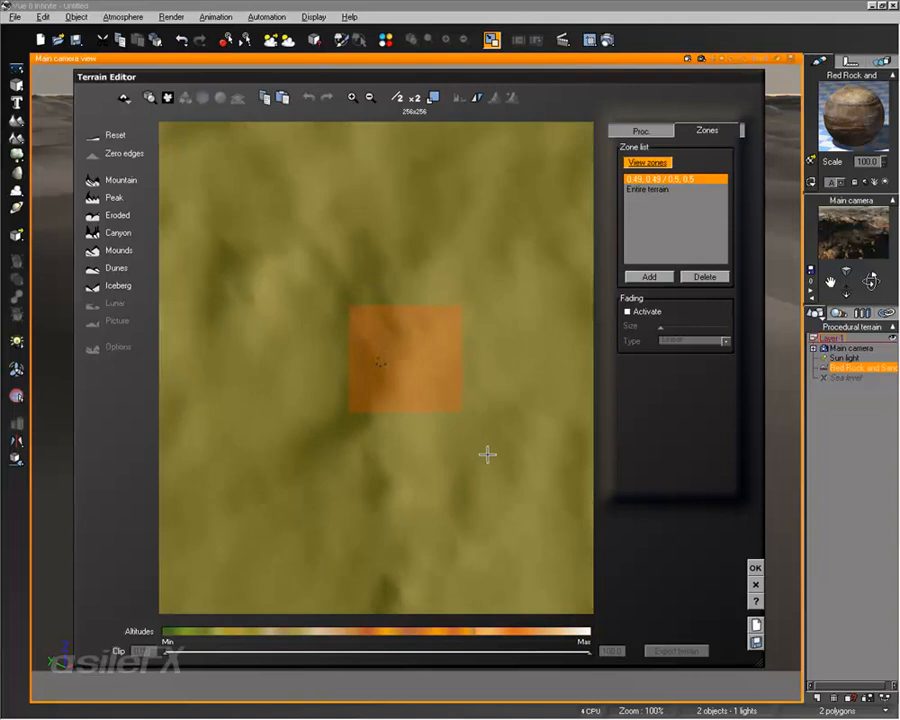
pyautogui.scroll(3, 487, 455)
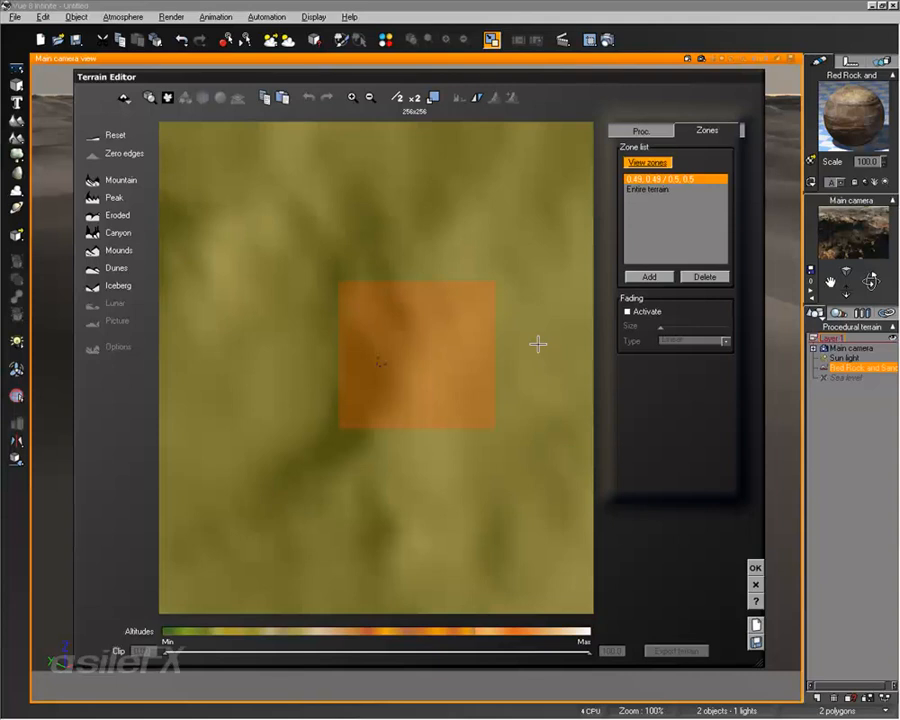
pyautogui.click(657, 190)
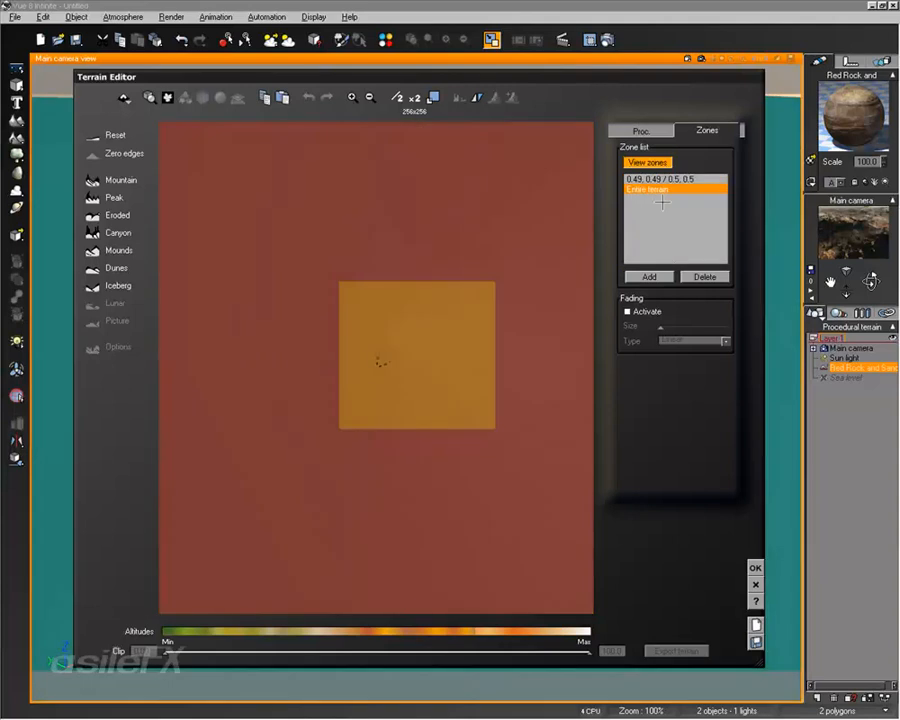
pyautogui.click(662, 180)
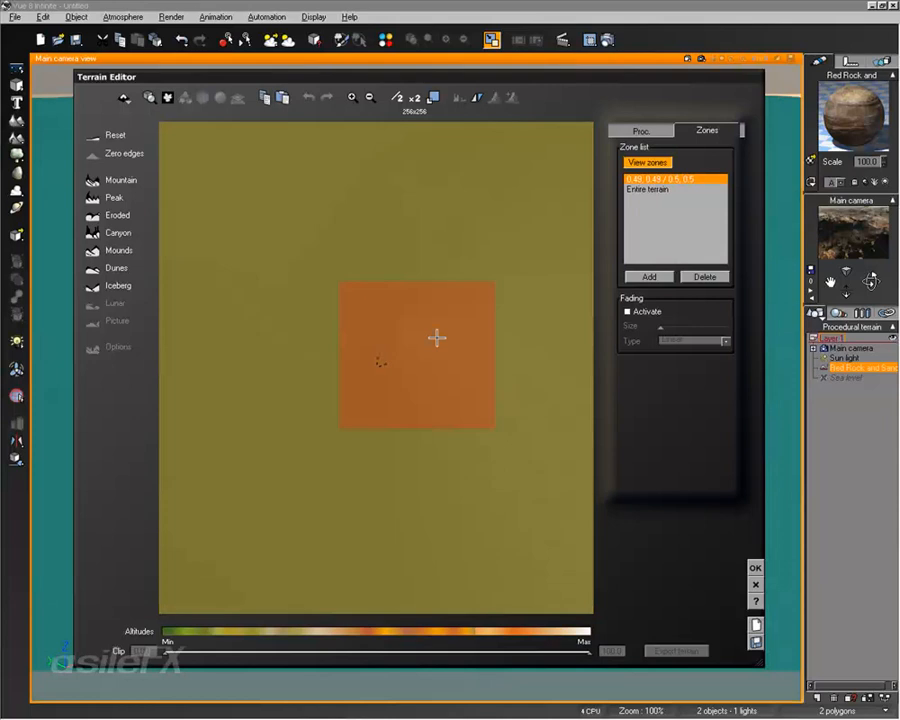
pyautogui.click(446, 303)
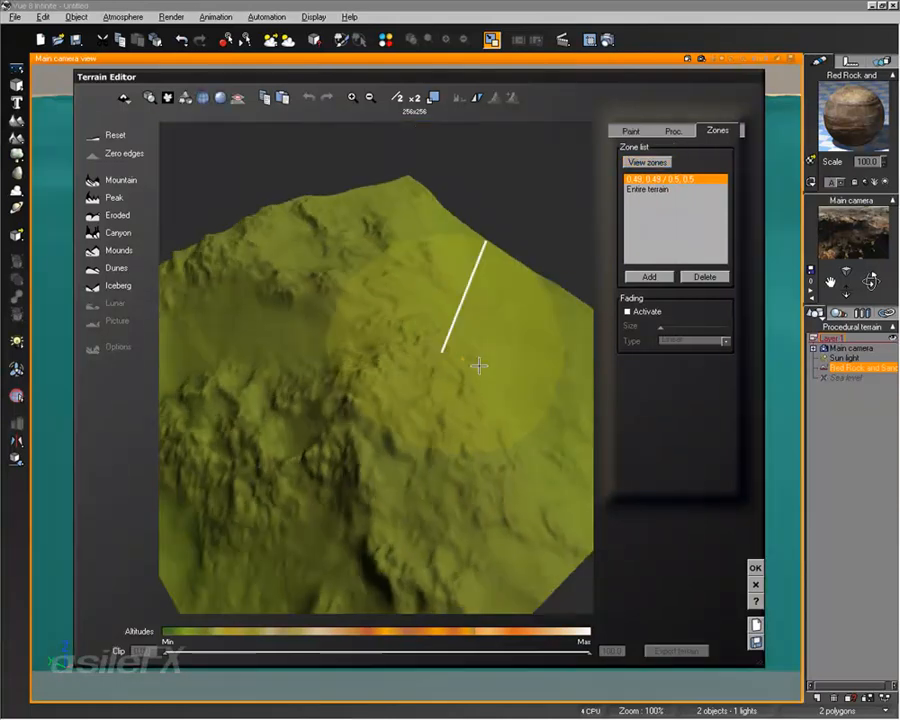
# - Raise the slope of the small zone with the Sculpt brush and reduce the brush size to 0.079 for finer work
pyautogui.moveTo(462, 359)
pyautogui.mouseDown(button='right')
pyautogui.moveTo(144, 376)
pyautogui.moveTo(436, 343)
pyautogui.moveTo(314, 358)
pyautogui.mouseUp(button='right')
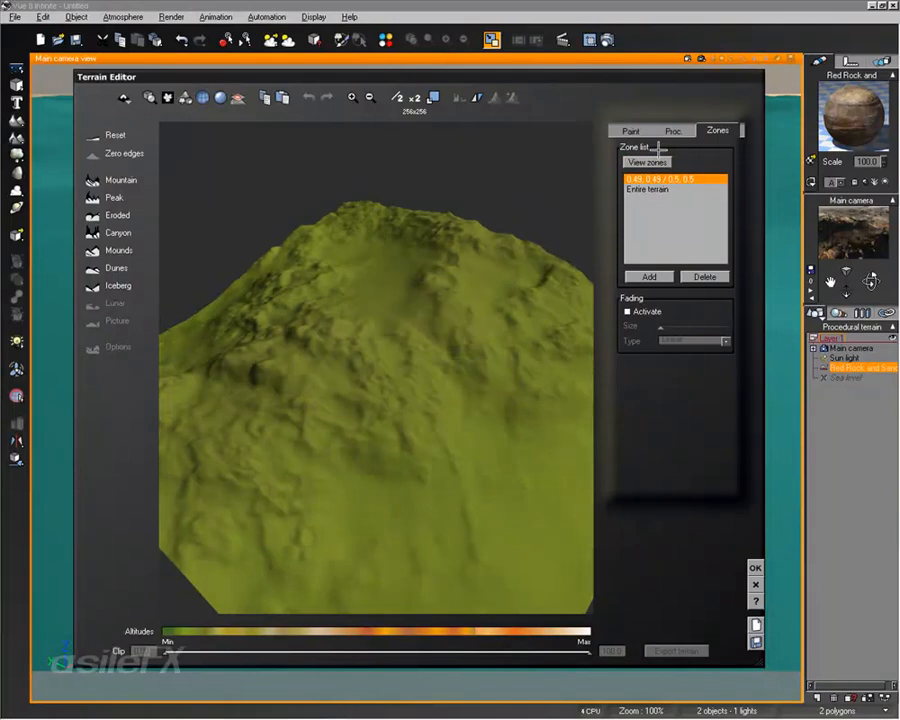
pyautogui.click(631, 131)
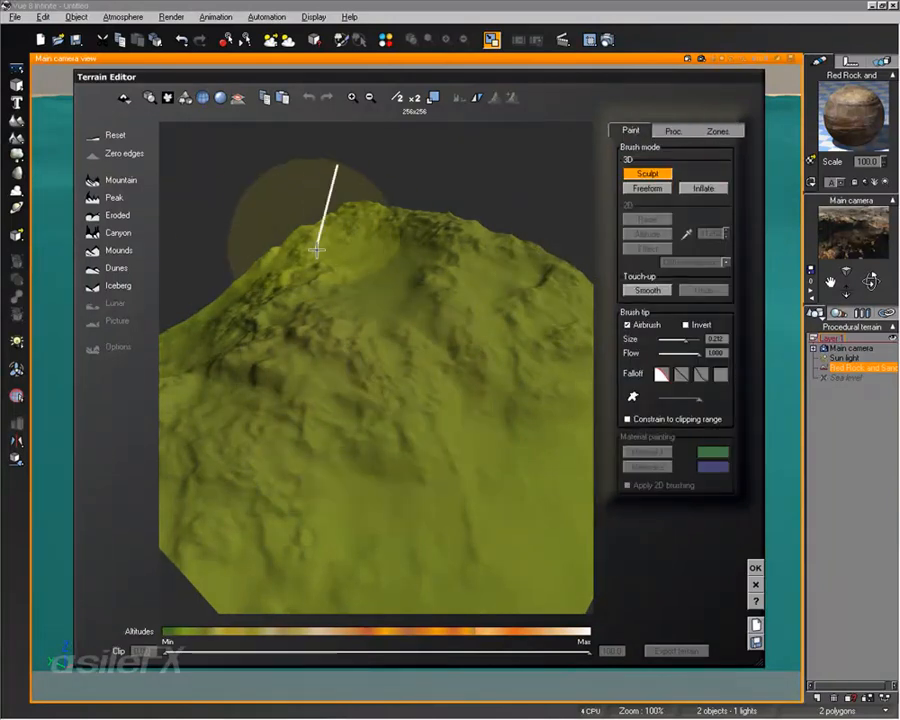
pyautogui.moveTo(388, 235); pyautogui.dragTo(373, 326, button='right')
pyautogui.moveTo(482, 412); pyautogui.dragTo(420, 416, button='right')
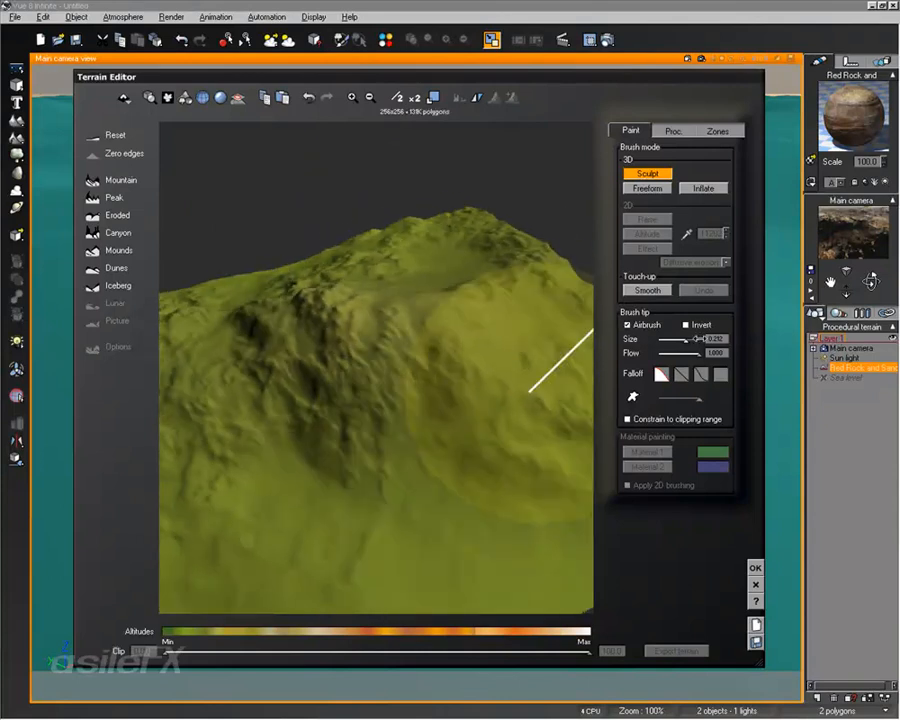
pyautogui.moveTo(694, 338); pyautogui.dragTo(689, 338)
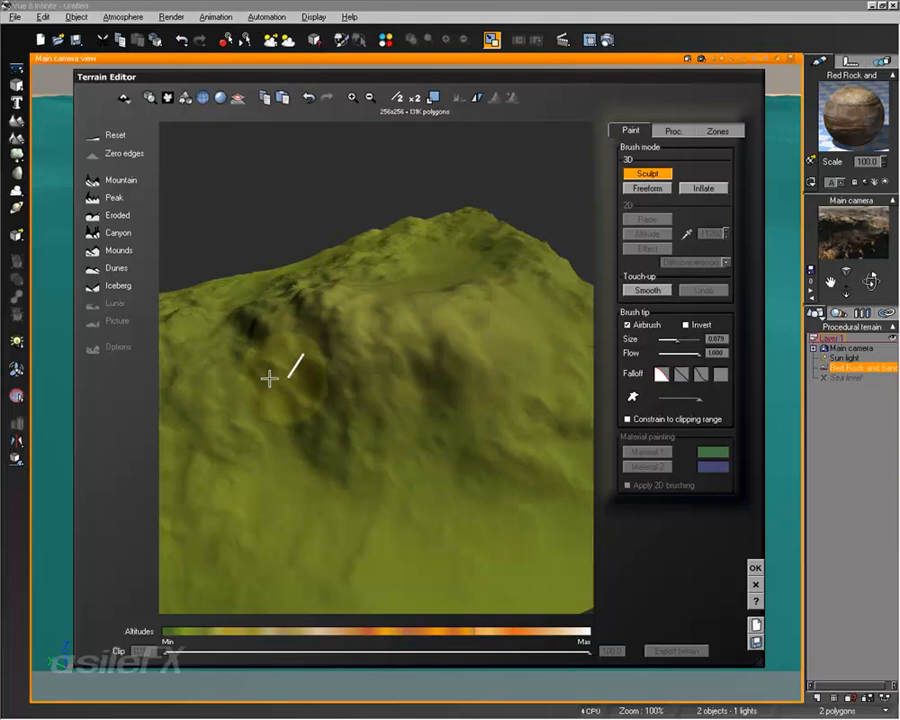
pyautogui.moveTo(213, 374)
pyautogui.mouseDown(button='right')
pyautogui.moveTo(464, 410)
pyautogui.moveTo(507, 371)
pyautogui.mouseUp(button='right')
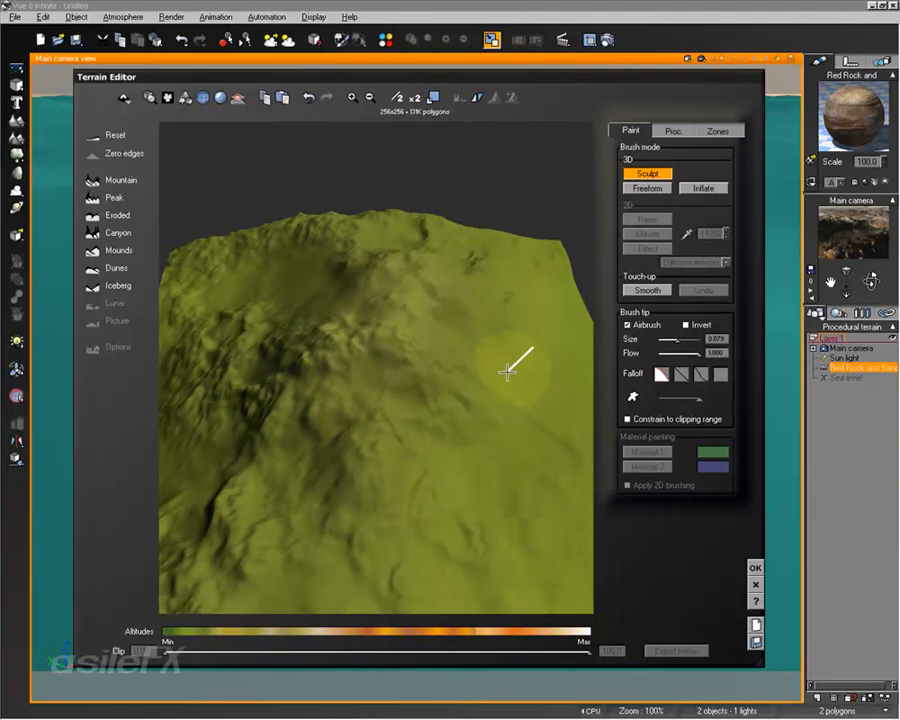
pyautogui.moveTo(478, 337); pyautogui.dragTo(325, 245, button='right')
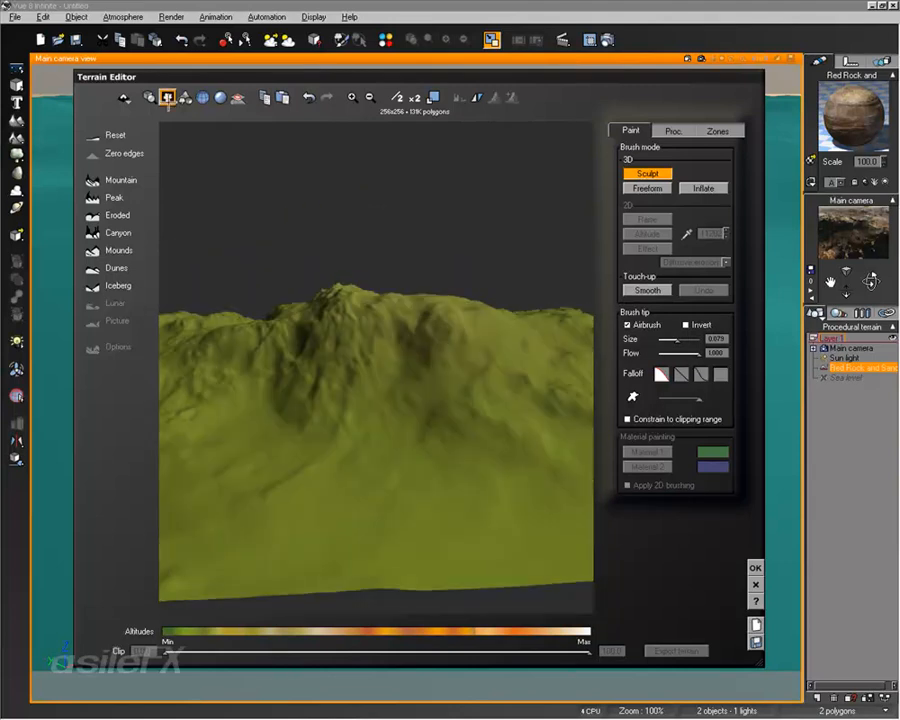
# - Turn on the scene lighting preview and pull rounded bulges out of the ridge with the Freeform brush
pyautogui.click(186, 99)
pyautogui.moveTo(233, 163); pyautogui.dragTo(673, 302, button='right')
pyautogui.scroll(3, 366, 433)
pyautogui.moveTo(267, 334)
pyautogui.mouseDown(button='right')
pyautogui.moveTo(535, 339)
pyautogui.moveTo(426, 245)
pyautogui.moveTo(440, 321)
pyautogui.moveTo(323, 295)
pyautogui.moveTo(418, 363)
pyautogui.moveTo(424, 388)
pyautogui.mouseUp(button='right')
pyautogui.click(647, 188)
pyautogui.moveTo(464, 346)
pyautogui.mouseDown(button='right')
pyautogui.moveTo(272, 294)
pyautogui.moveTo(280, 294)
pyautogui.mouseUp(button='right')
pyautogui.moveTo(274, 349)
pyautogui.mouseDown(button='right')
pyautogui.moveTo(378, 405)
pyautogui.moveTo(293, 299)
pyautogui.moveTo(157, 337)
pyautogui.moveTo(378, 404)
pyautogui.moveTo(439, 330)
pyautogui.moveTo(414, 285)
pyautogui.moveTo(532, 295)
pyautogui.moveTo(426, 398)
pyautogui.moveTo(441, 436)
pyautogui.mouseUp(button='right')
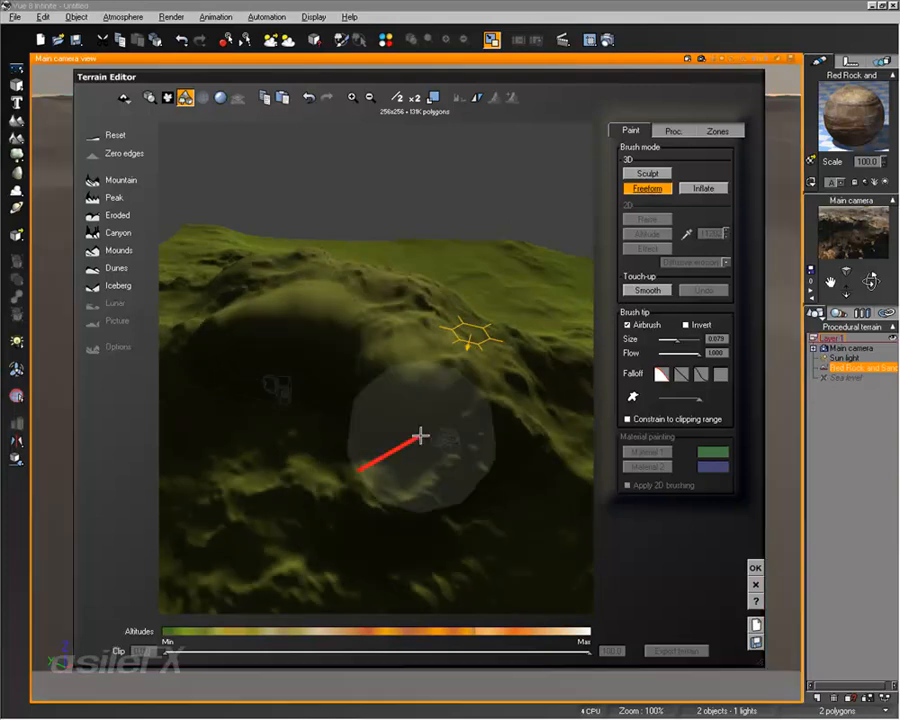
pyautogui.moveTo(420, 436); pyautogui.dragTo(428, 398, button='right')
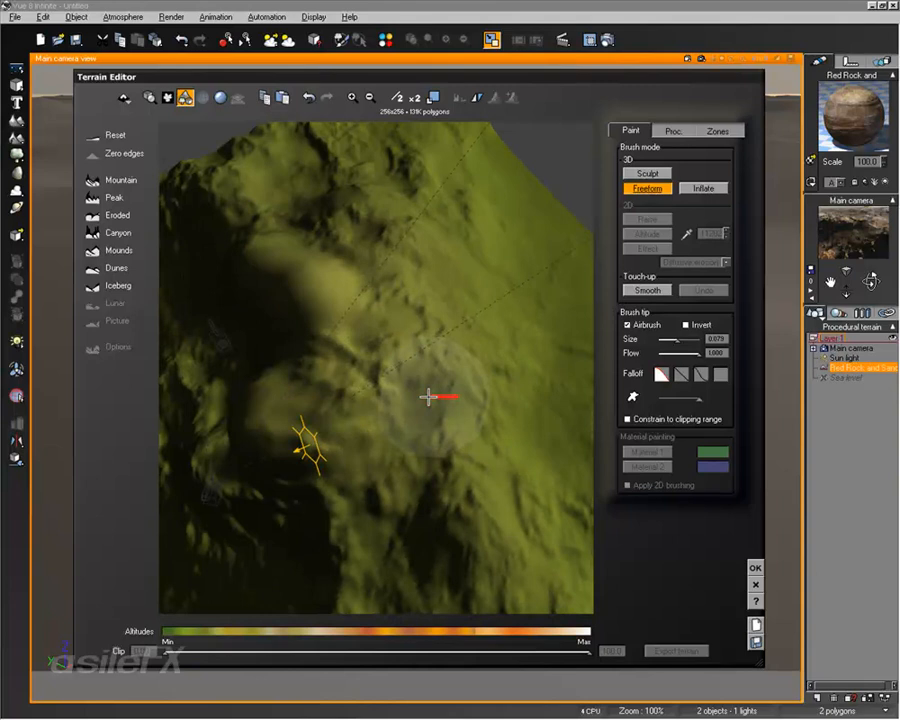
pyautogui.moveTo(427, 397); pyautogui.dragTo(325, 325, button='right')
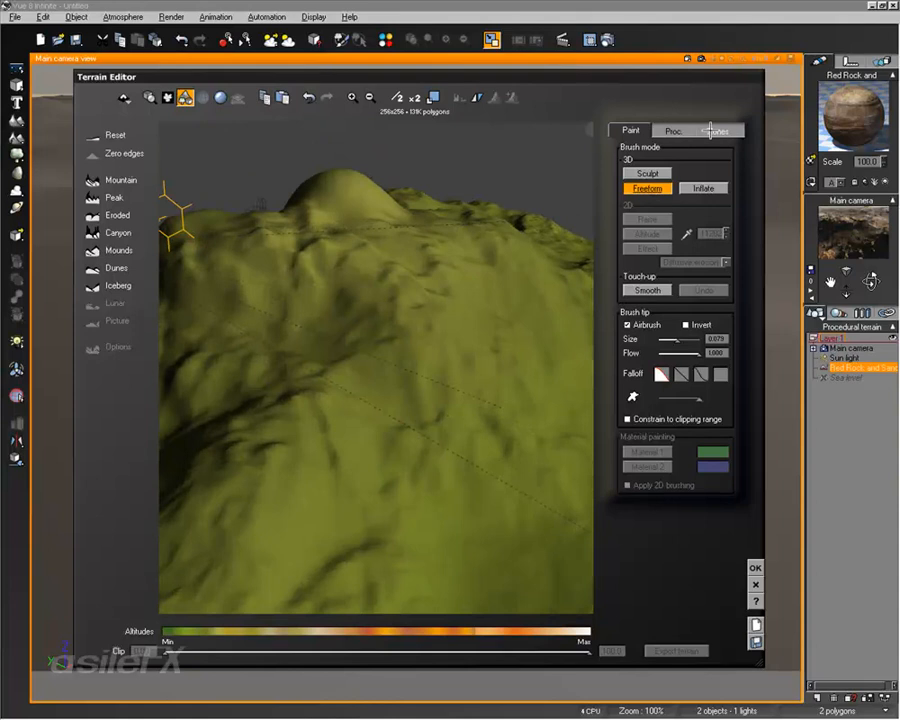
pyautogui.moveTo(442, 306); pyautogui.dragTo(474, 323, button='right')
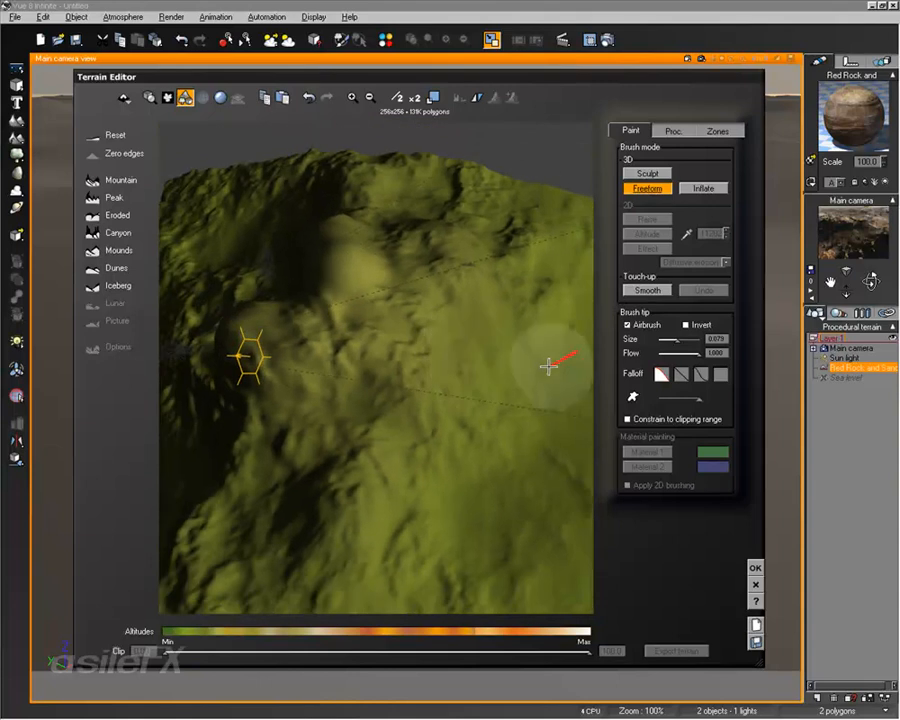
# - Activate fading for the 0.49, 0.49 / 0.5, 0.5 zone with the Cos type
pyautogui.click(716, 131)
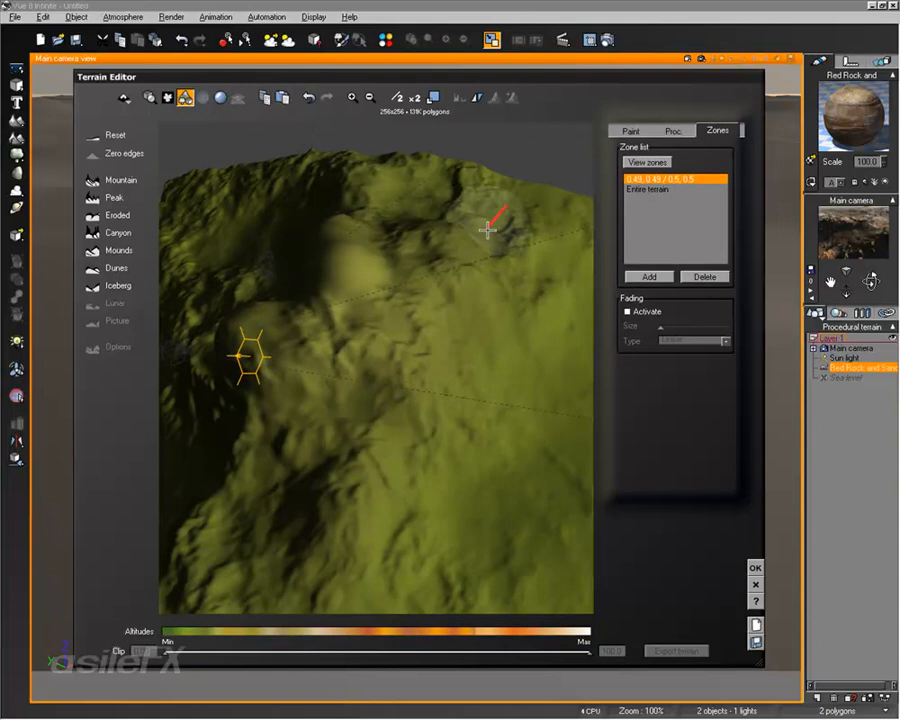
pyautogui.click(628, 311)
pyautogui.click(677, 340)
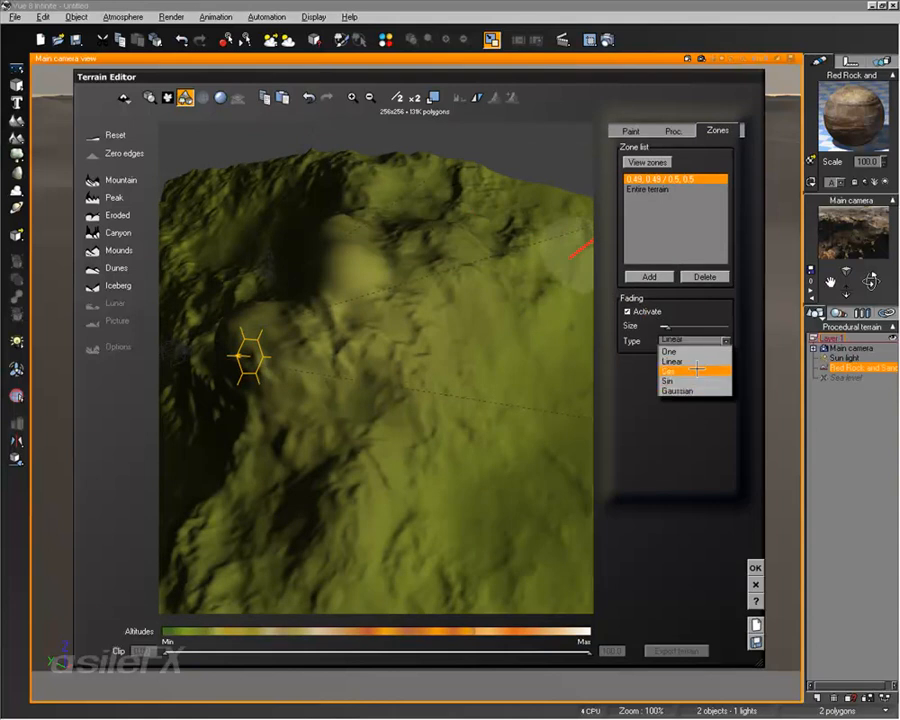
pyautogui.click(690, 371)
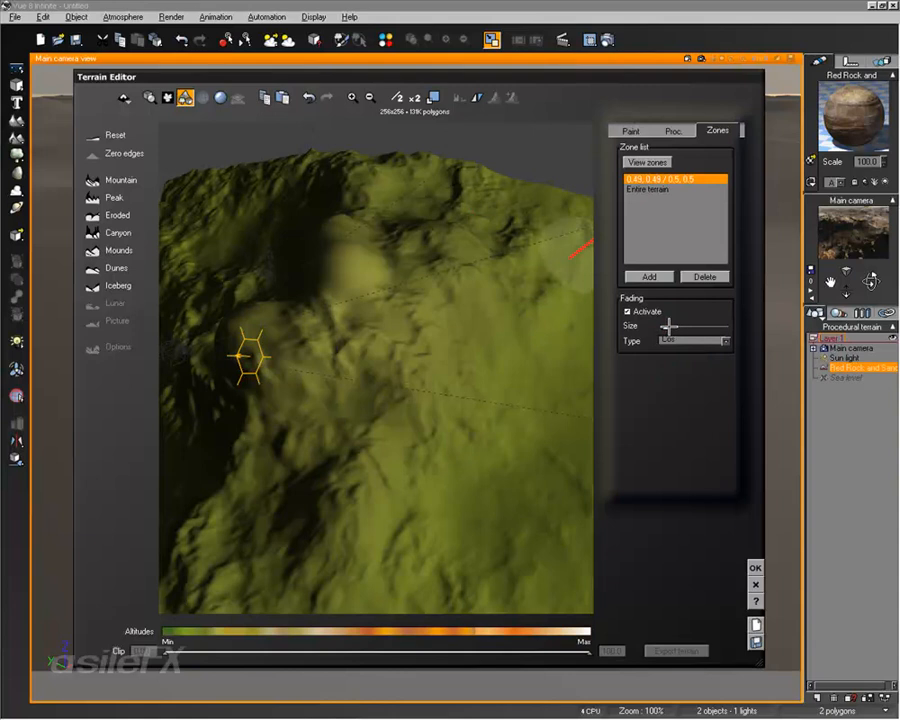
# - Frame the whole small zone and turn off the scene lighting preview
pyautogui.scroll(-12, 492, 378)
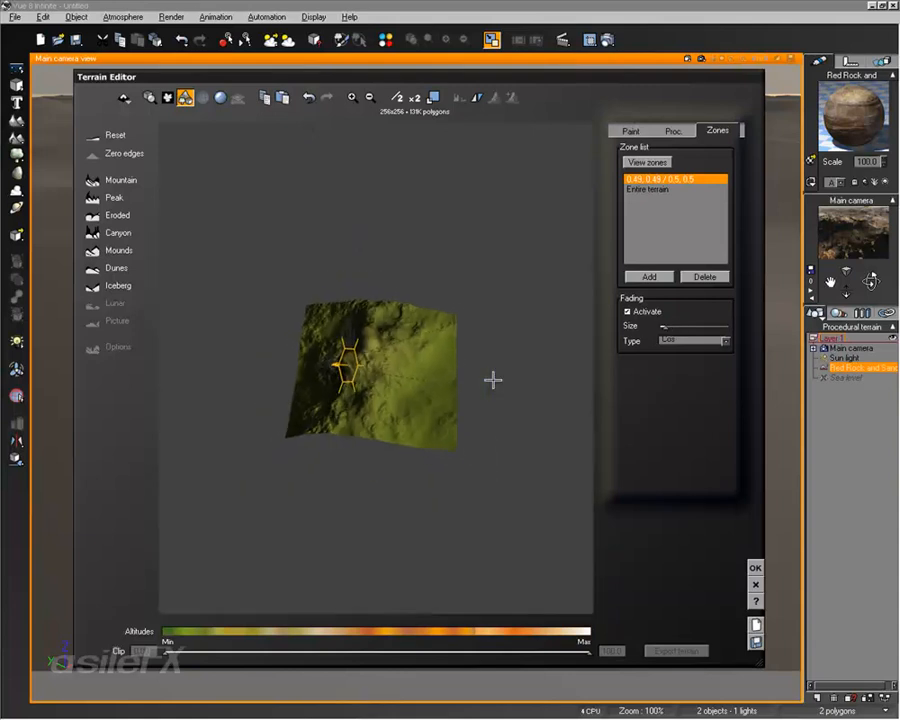
pyautogui.moveTo(394, 435); pyautogui.dragTo(430, 394, button='right')
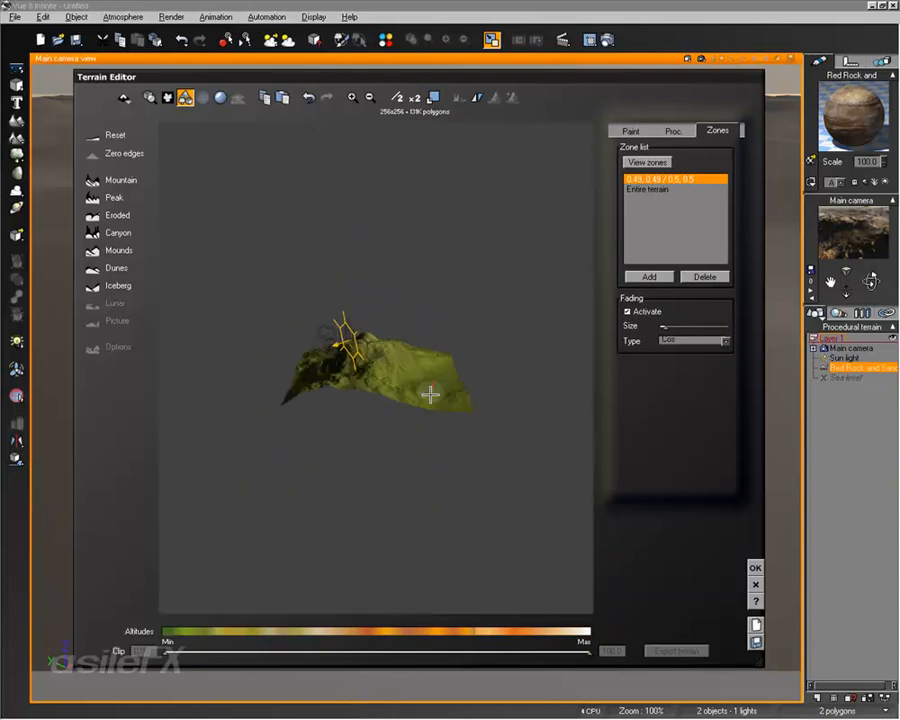
pyautogui.click(182, 94)
# - Examine the sculpted ridge and bulges of the small zone from several angles
pyautogui.moveTo(414, 343); pyautogui.dragTo(312, 357, button='right')
pyautogui.scroll(6, 432, 398)
pyautogui.scroll(3, 436, 407)
pyautogui.scroll(-1, 436, 407)
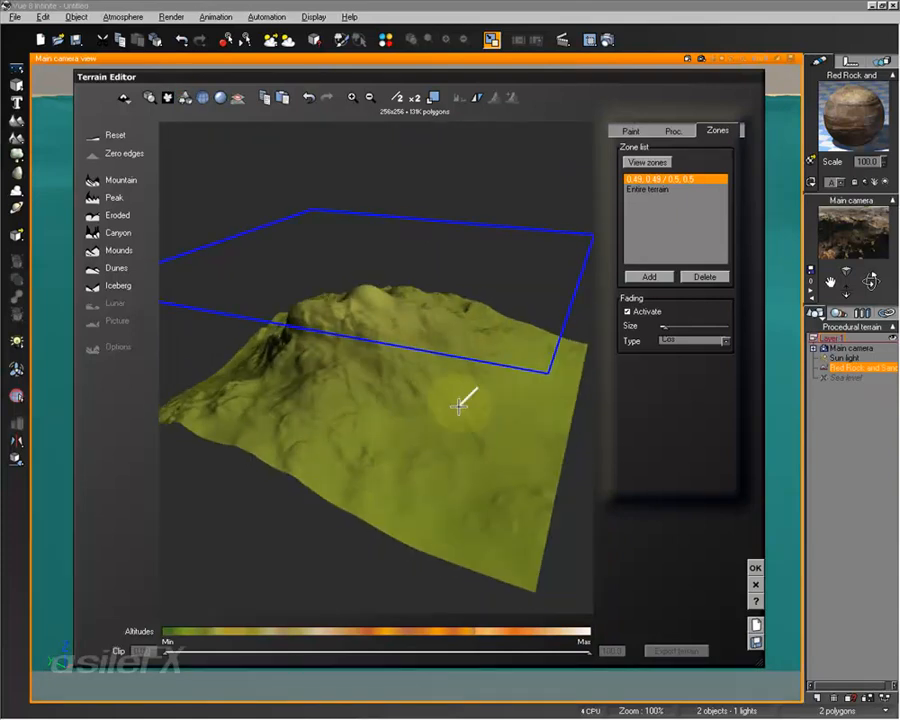
pyautogui.moveTo(458, 405); pyautogui.dragTo(341, 301, button='right')
pyautogui.moveTo(382, 231); pyautogui.dragTo(422, 321, button='right')
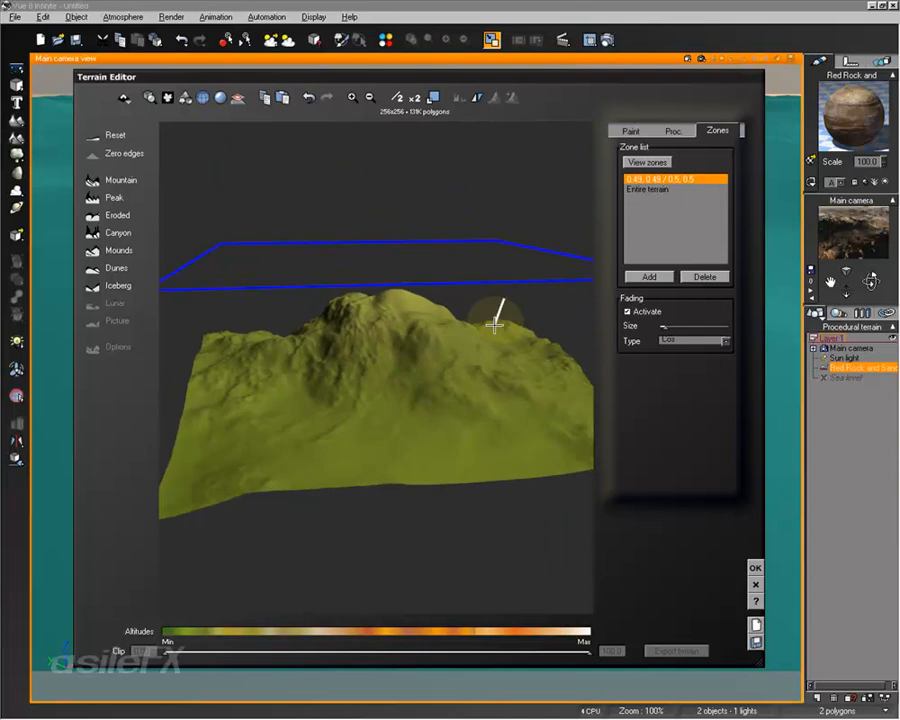
pyautogui.moveTo(494, 324); pyautogui.dragTo(422, 338, button='right')
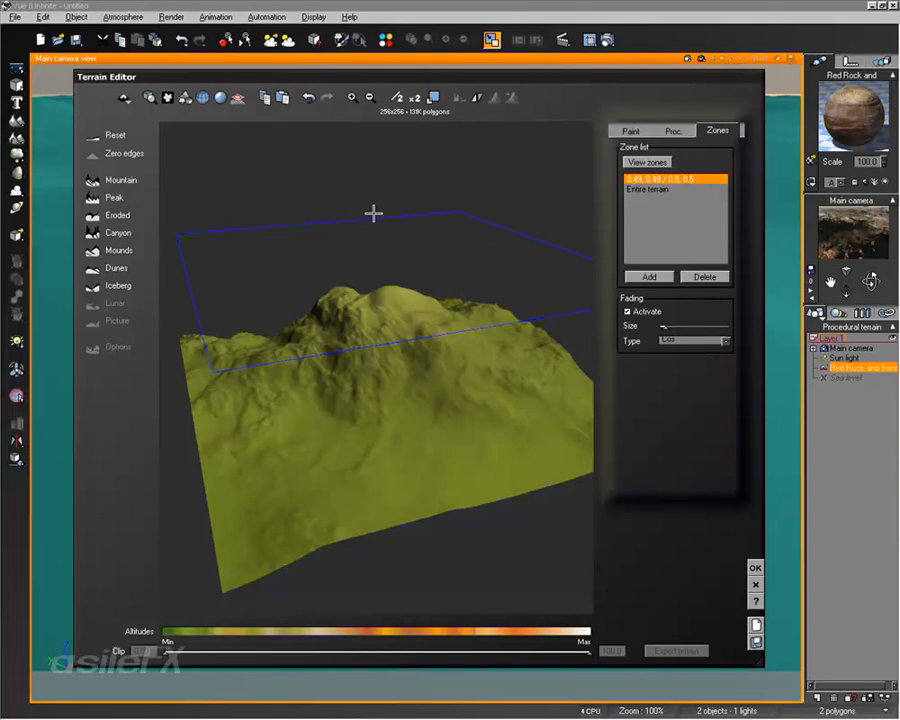
pyautogui.moveTo(424, 289); pyautogui.dragTo(516, 202)
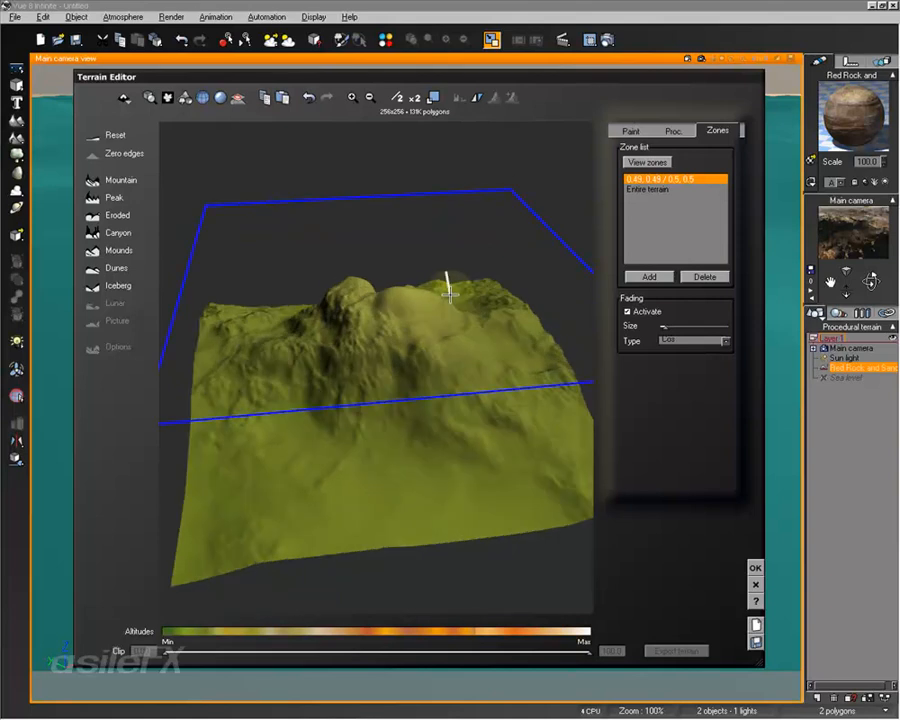
pyautogui.moveTo(450, 292)
pyautogui.mouseDown()
pyautogui.moveTo(446, 282)
pyautogui.moveTo(444, 331)
pyautogui.moveTo(384, 399)
pyautogui.moveTo(440, 412)
pyautogui.moveTo(413, 430)
pyautogui.mouseUp()
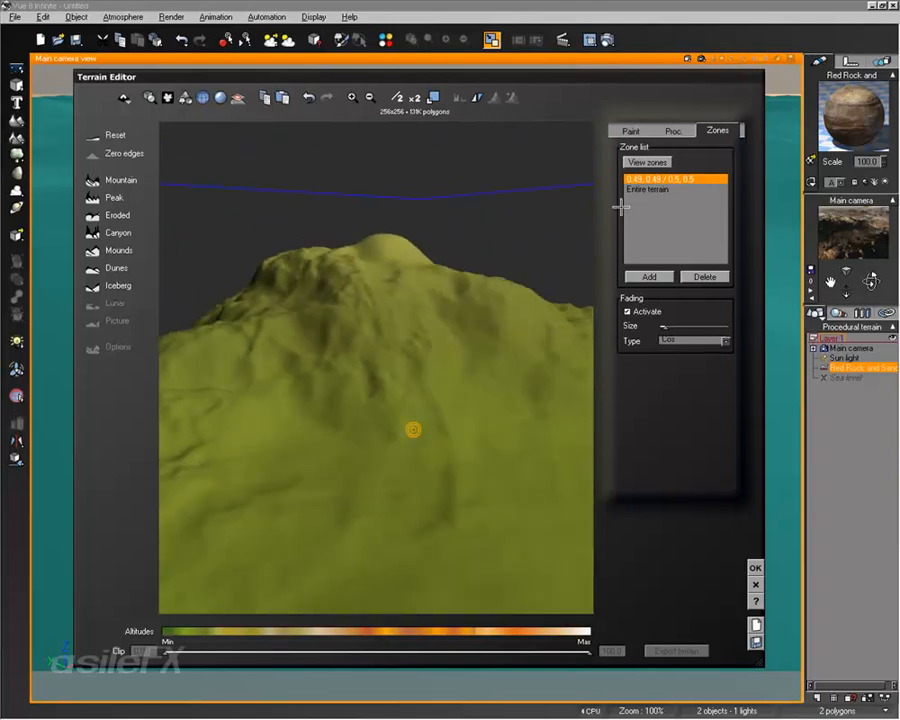
# - Edit the custom brush falloff's attenuation filter and lower its end keypoint to Y = 0
pyautogui.click(631, 130)
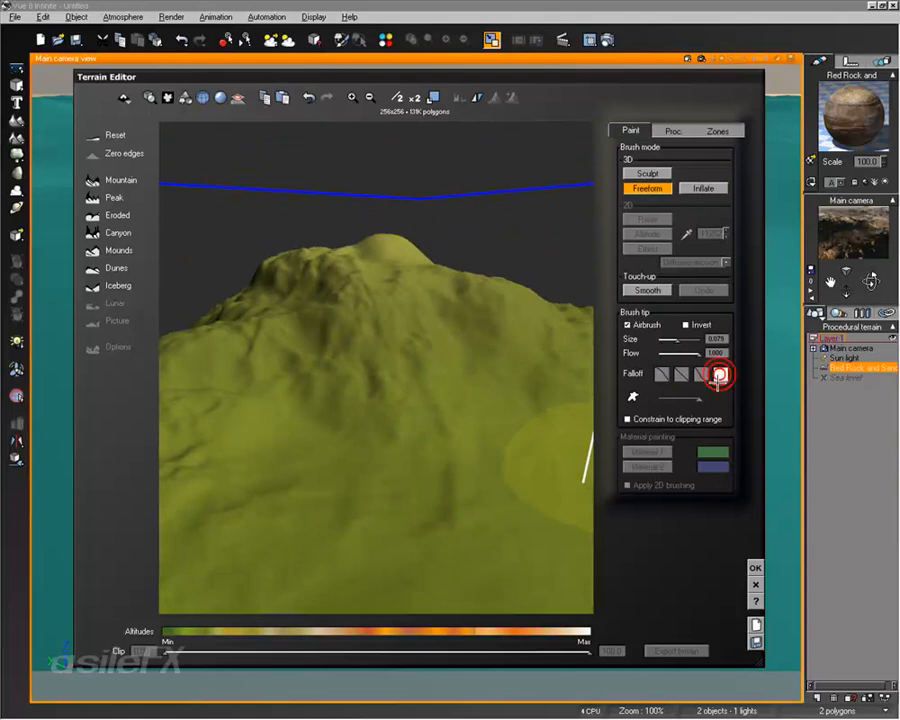
pyautogui.rightClick(720, 376)
pyautogui.click(765, 377)
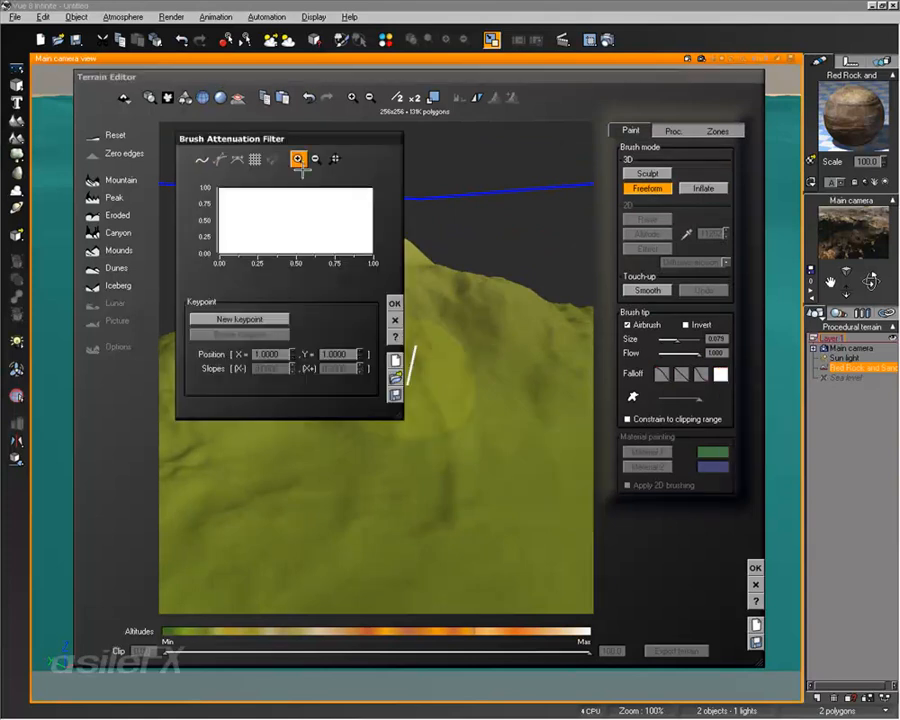
pyautogui.moveTo(374, 186); pyautogui.dragTo(372, 316)
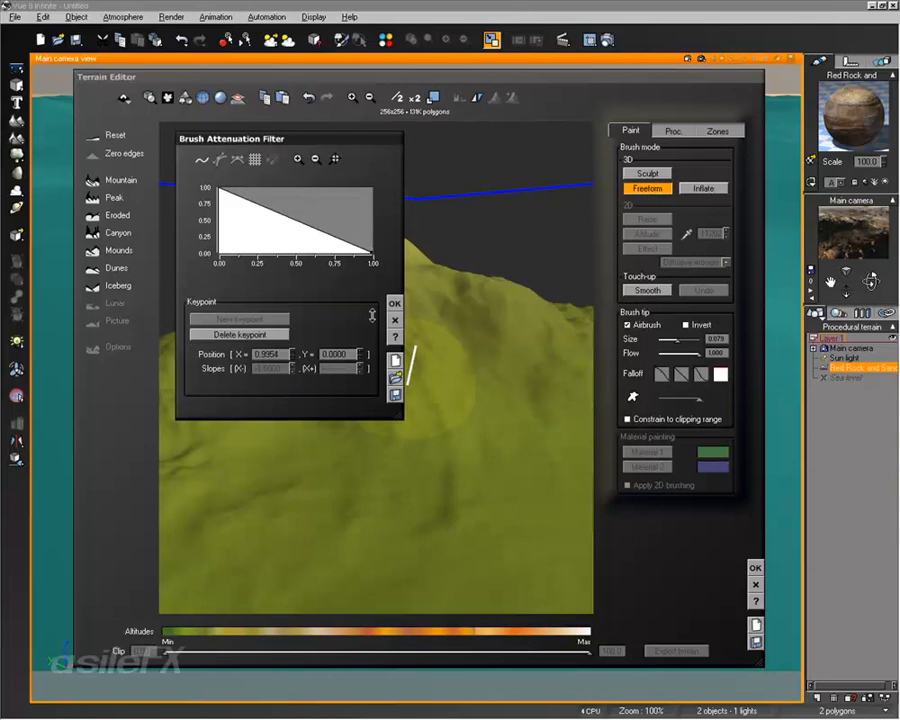
# - Add keypoints to the attenuation curve, forming peaks near X 0.38 and 0.77 with a dip near X 0.51, Y 0.25
pyautogui.moveTo(271, 210); pyautogui.dragTo(298, 199)
pyautogui.click(290, 232)
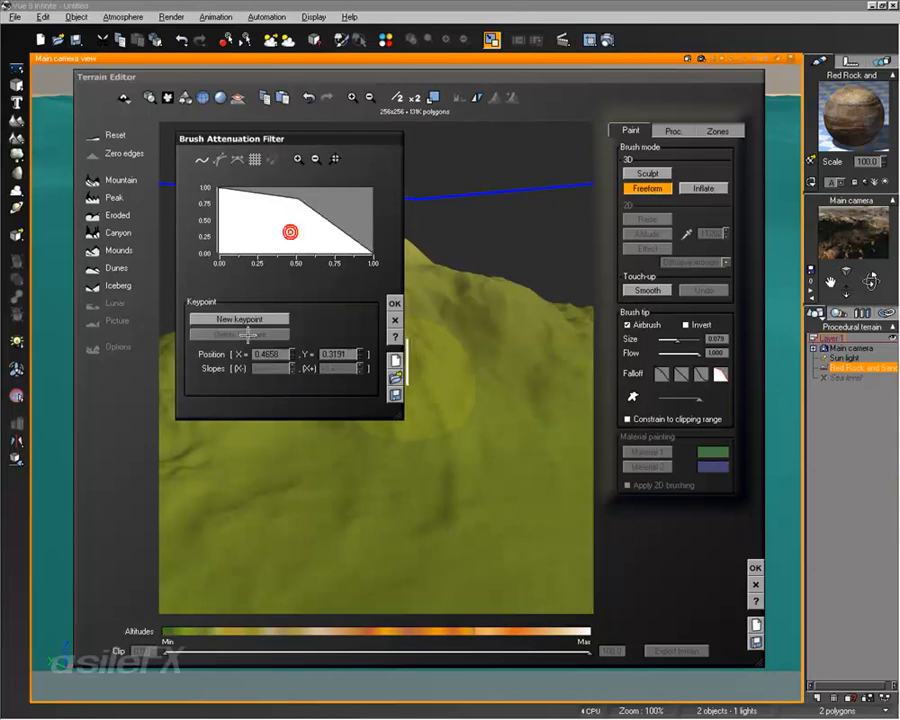
pyautogui.click(251, 319)
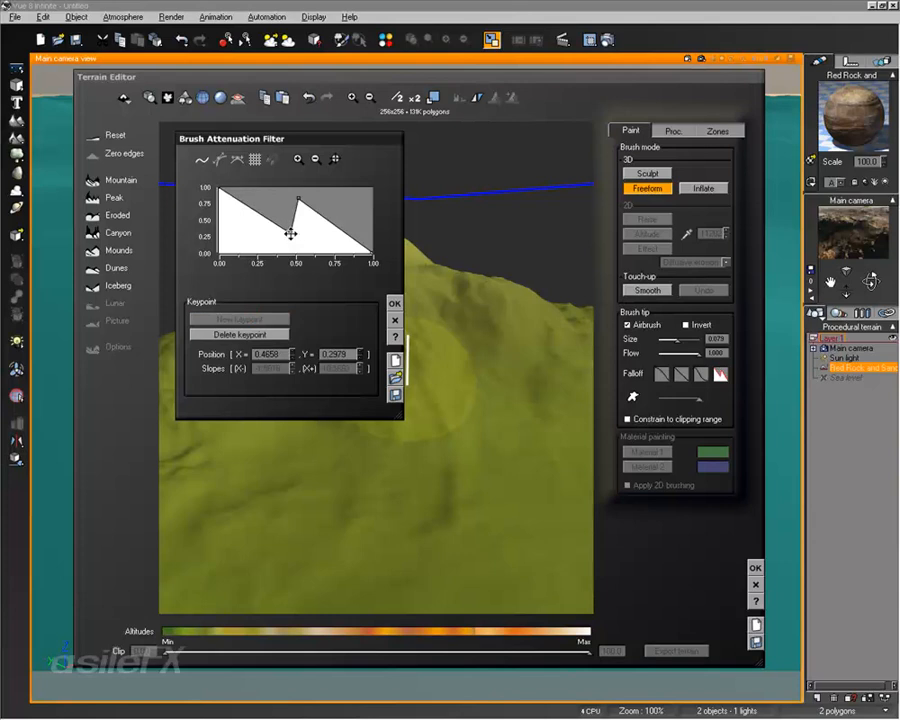
pyautogui.moveTo(290, 233); pyautogui.dragTo(301, 238)
pyautogui.click(244, 219)
pyautogui.click(237, 318)
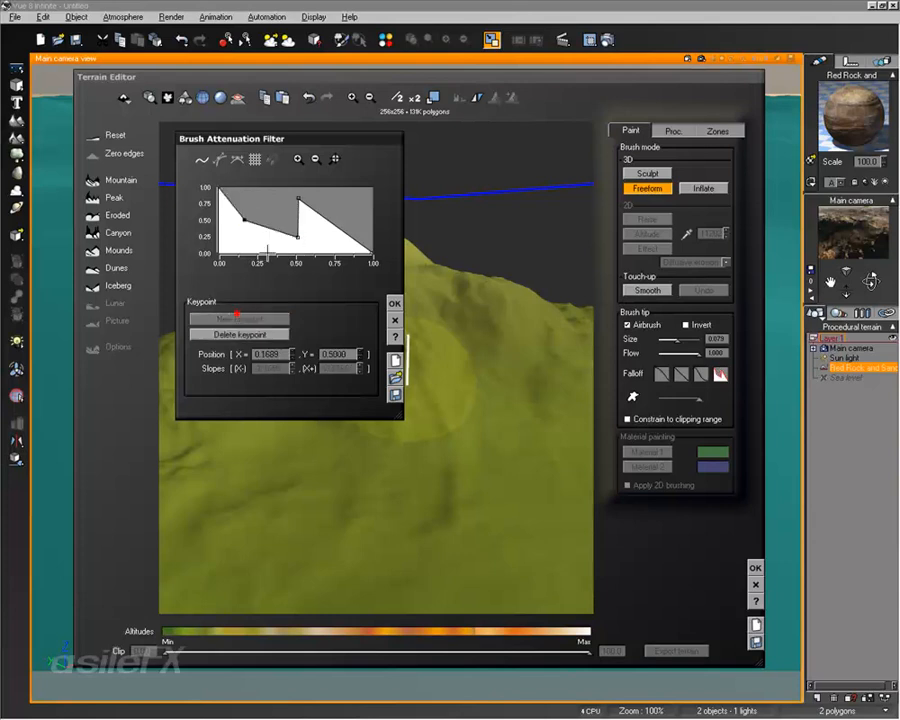
pyautogui.moveTo(244, 221); pyautogui.dragTo(338, 188)
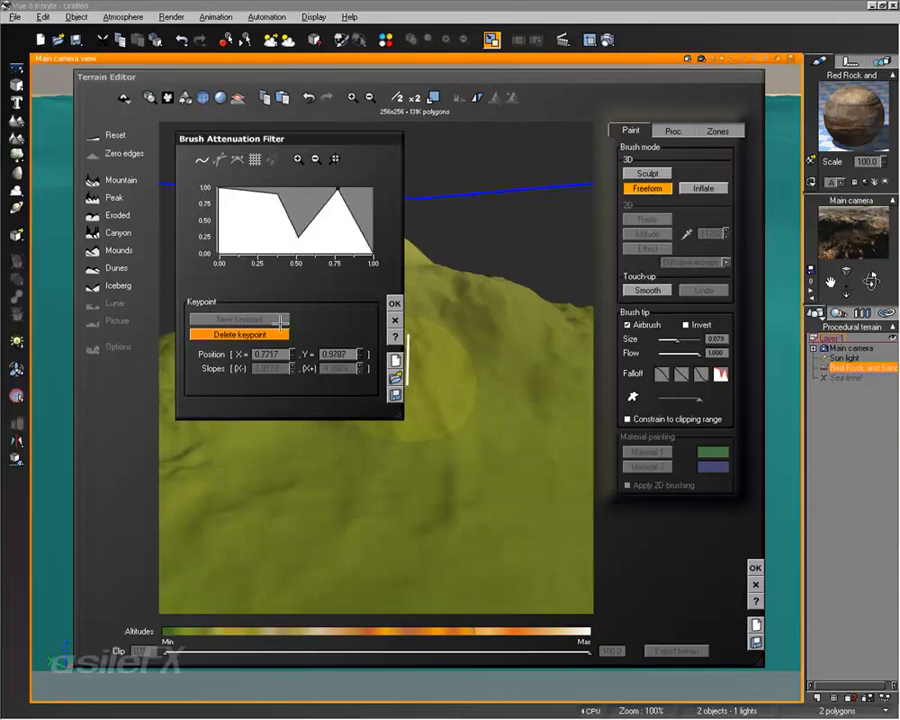
# - Show the curve grid, add keypoints near X 0.2, Y 0.3 and X 0.82, Y 0.18, and lower the peak near X 0.38 to Y 0.6170
pyautogui.click(255, 159)
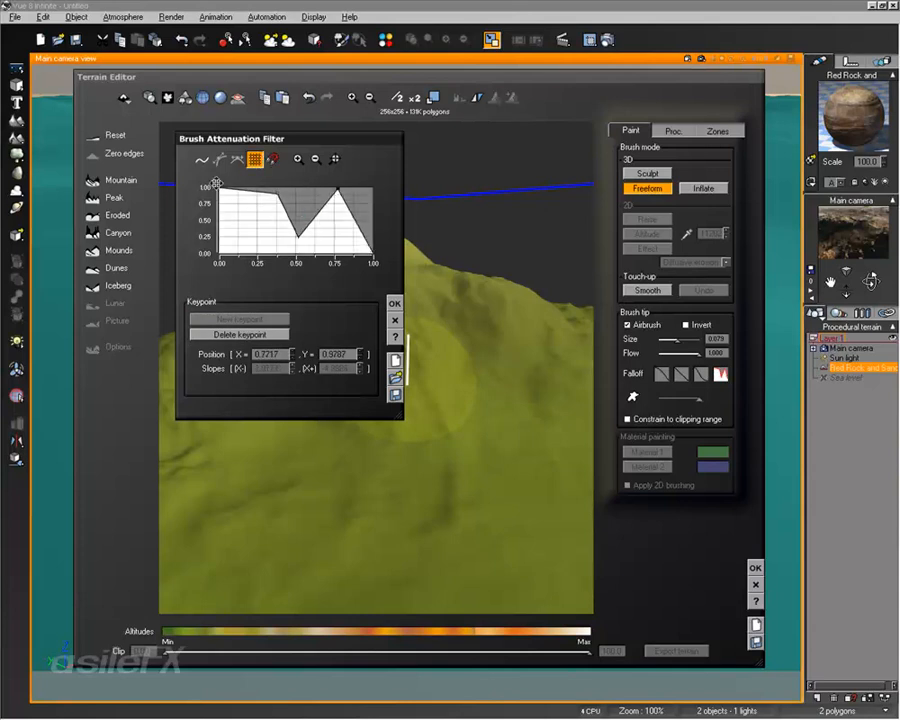
pyautogui.click(255, 318)
pyautogui.click(243, 213)
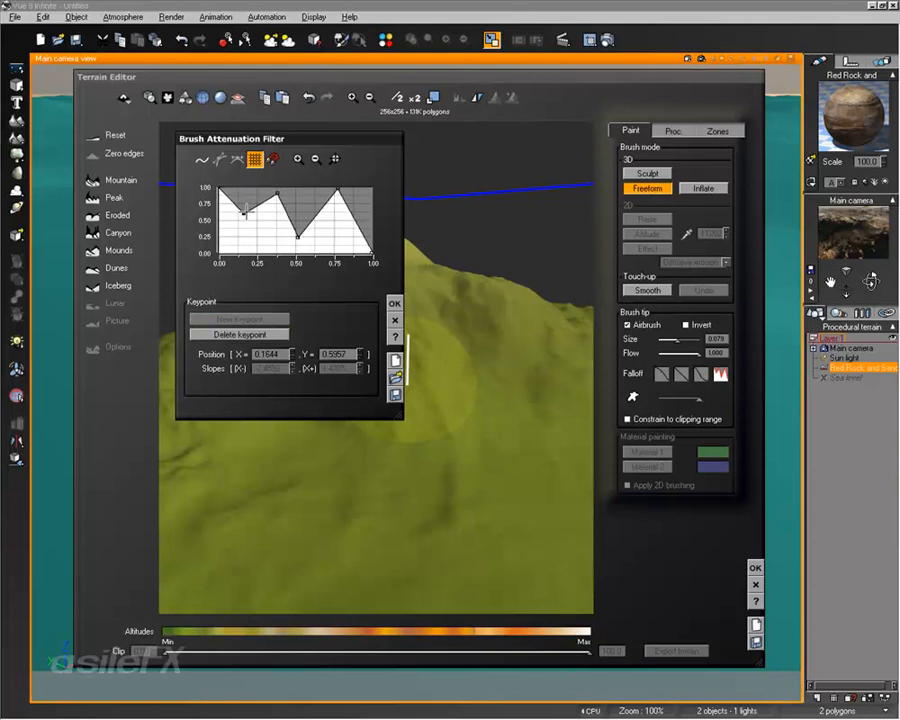
pyautogui.moveTo(244, 212); pyautogui.dragTo(251, 232)
pyautogui.click(277, 193)
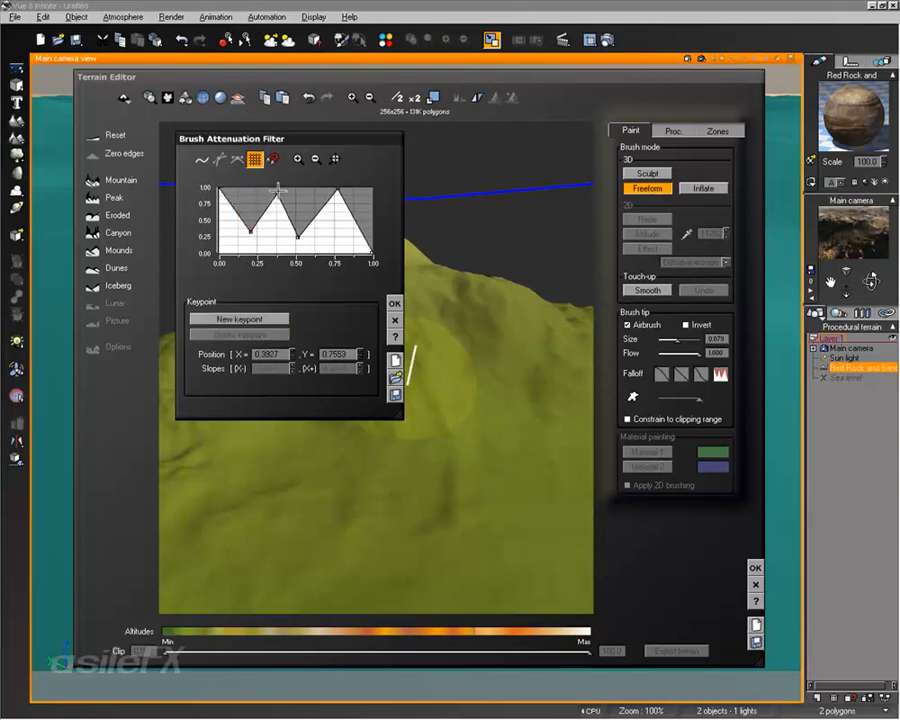
pyautogui.moveTo(278, 194); pyautogui.dragTo(277, 215)
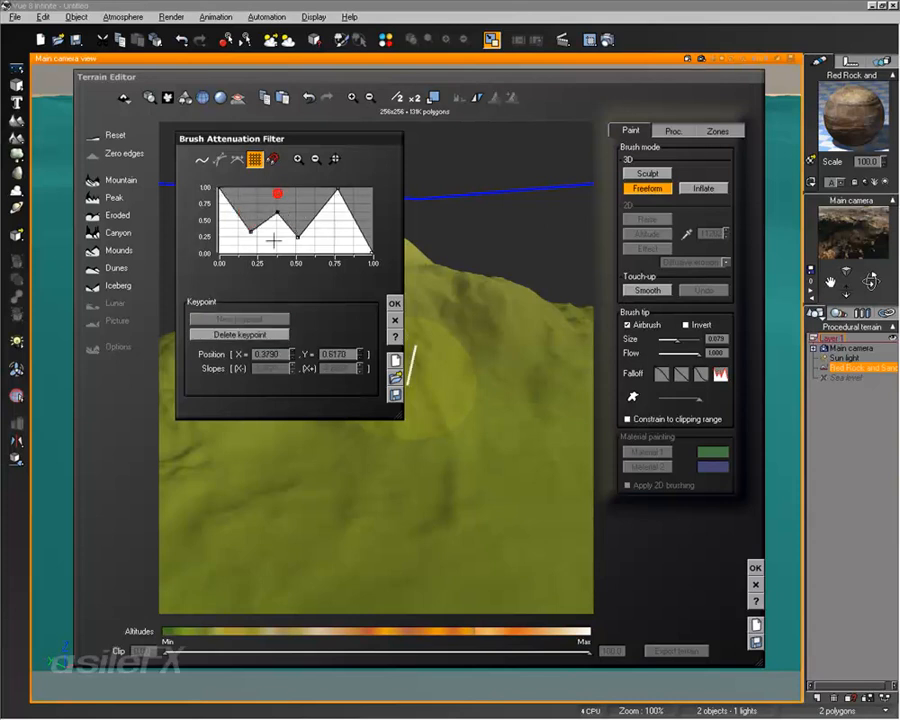
pyautogui.click(344, 242)
# - Smooth the attenuation curve, move its highest inner peak to about X 0.7, Y 0.8, and set the start keypoint's slopes to 0.1792
pyautogui.click(202, 159)
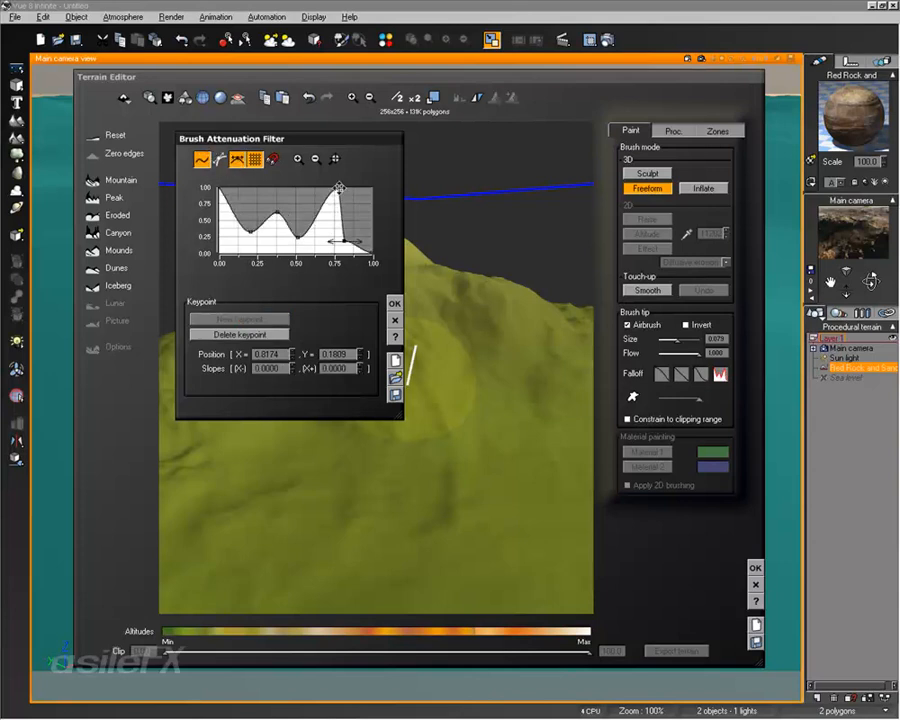
pyautogui.moveTo(339, 188); pyautogui.dragTo(327, 193)
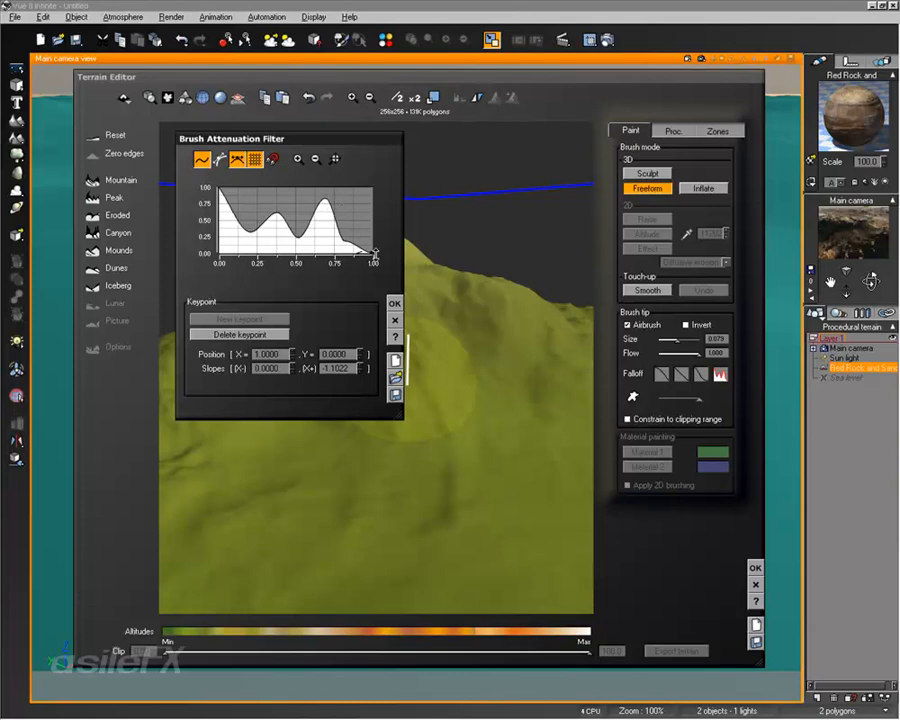
pyautogui.moveTo(357, 256); pyautogui.dragTo(362, 233)
pyautogui.click(218, 187)
pyautogui.moveTo(224, 197); pyautogui.dragTo(231, 190)
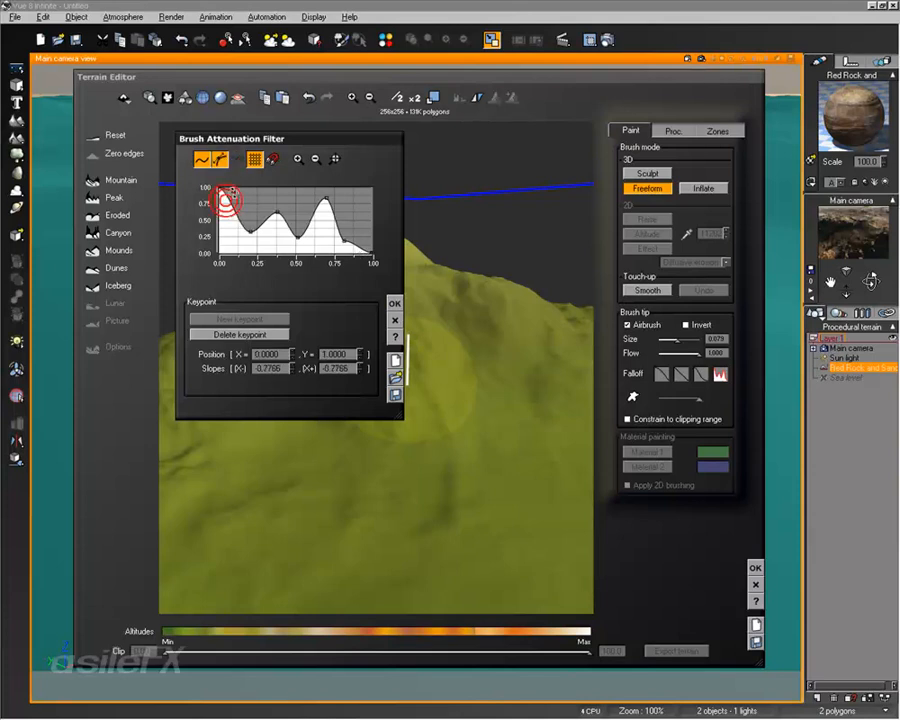
pyautogui.click(237, 161)
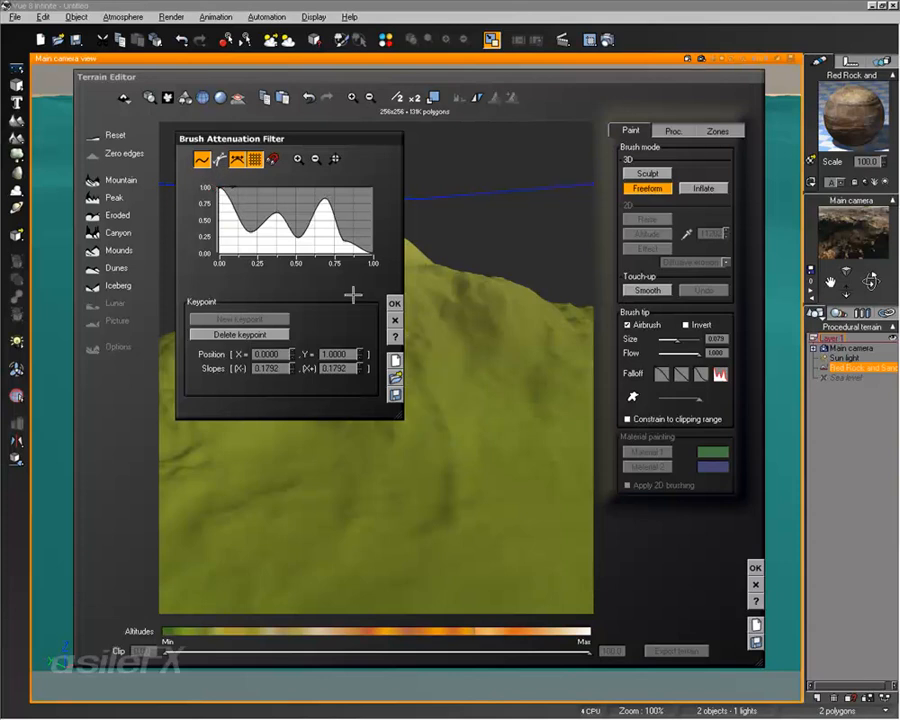
# - Apply the custom attenuation curve and paint ringed Freeform relief on the terrain's slopes at brush size 0.079
pyautogui.click(393, 301)
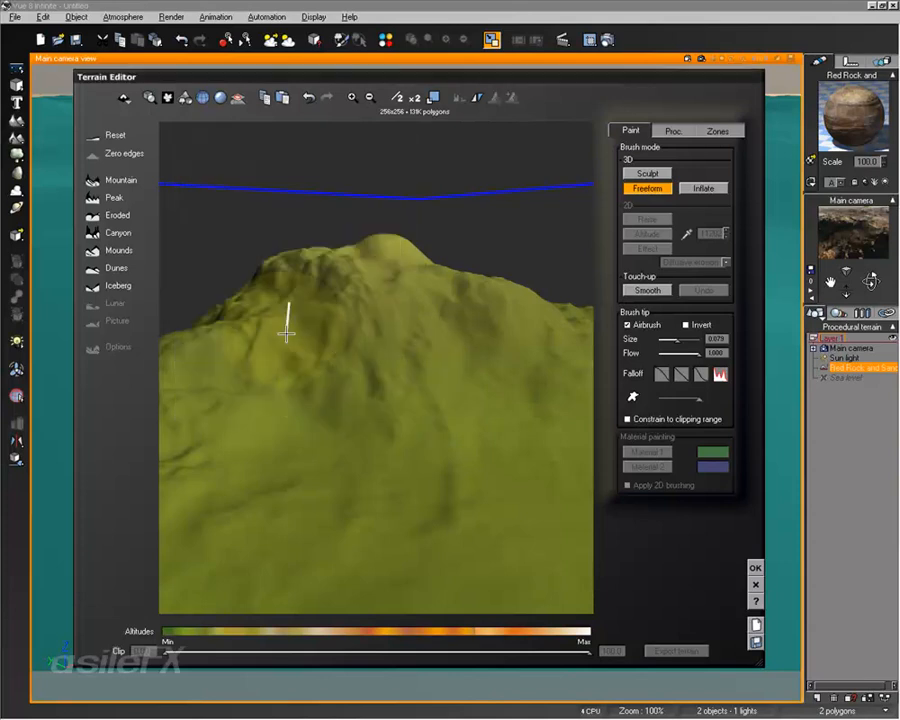
pyautogui.click(286, 333)
pyautogui.moveTo(452, 356); pyautogui.dragTo(478, 372, button='right')
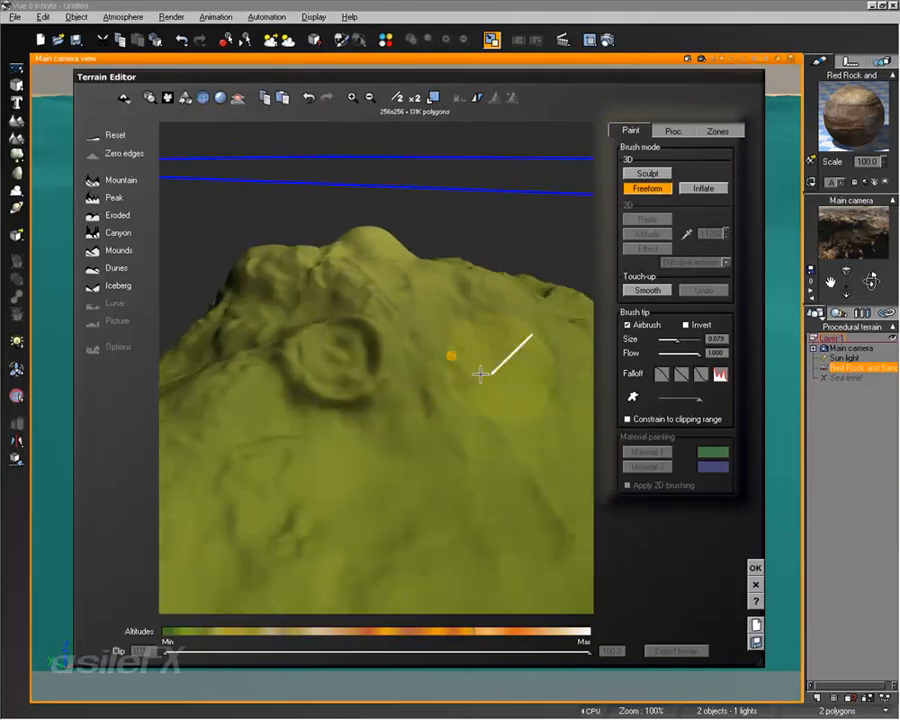
pyautogui.click(417, 344)
pyautogui.moveTo(378, 347)
pyautogui.mouseDown(button='right')
pyautogui.moveTo(438, 382)
pyautogui.moveTo(221, 368)
pyautogui.moveTo(267, 382)
pyautogui.moveTo(347, 476)
pyautogui.moveTo(516, 402)
pyautogui.moveTo(592, 402)
pyautogui.moveTo(496, 450)
pyautogui.moveTo(413, 370)
pyautogui.mouseUp(button='right')
pyautogui.moveTo(434, 302); pyautogui.dragTo(325, 321)
pyautogui.moveTo(352, 400)
pyautogui.mouseDown(button='right')
pyautogui.moveTo(408, 416)
pyautogui.moveTo(360, 391)
pyautogui.moveTo(474, 342)
pyautogui.moveTo(544, 354)
pyautogui.moveTo(275, 317)
pyautogui.moveTo(497, 408)
pyautogui.mouseUp(button='right')
pyautogui.moveTo(508, 471)
pyautogui.mouseDown(button='right')
pyautogui.moveTo(494, 464)
pyautogui.moveTo(500, 350)
pyautogui.mouseUp(button='right')
# - Sculpt the mountain's slopes and the flat ground in front of it using the Sculpt brush with the custom falloff
pyautogui.click(647, 174)
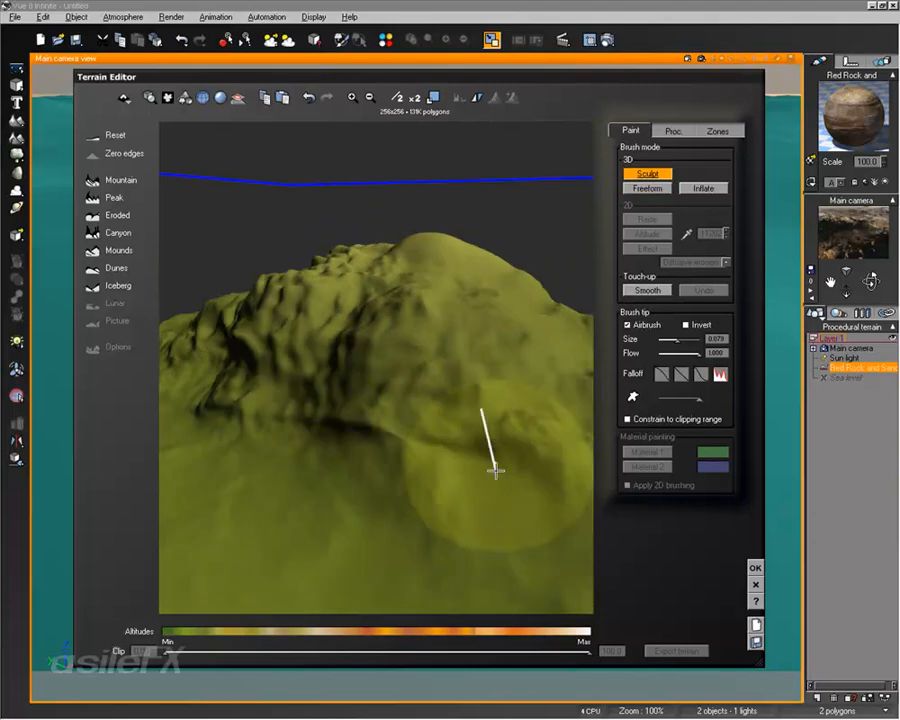
pyautogui.moveTo(481, 418)
pyautogui.mouseDown(button='right')
pyautogui.moveTo(396, 430)
pyautogui.moveTo(434, 420)
pyautogui.mouseUp(button='right')
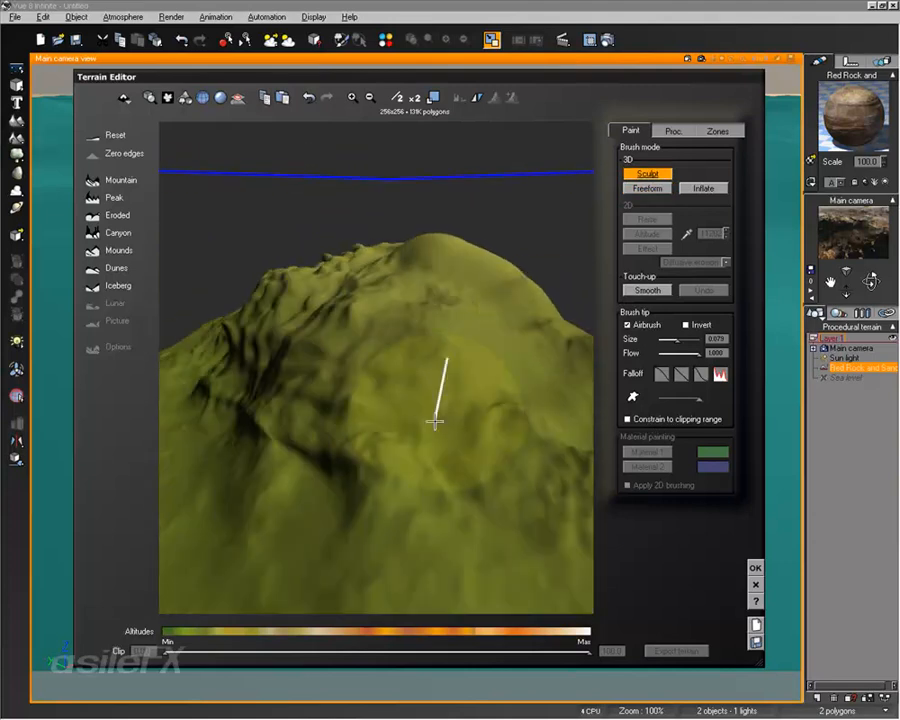
pyautogui.moveTo(531, 332)
pyautogui.mouseDown()
pyautogui.moveTo(470, 352)
pyautogui.moveTo(335, 368)
pyautogui.moveTo(336, 401)
pyautogui.moveTo(389, 395)
pyautogui.mouseUp()
pyautogui.moveTo(335, 360)
pyautogui.mouseDown(button='right')
pyautogui.moveTo(418, 361)
pyautogui.moveTo(512, 433)
pyautogui.mouseUp(button='right')
pyautogui.moveTo(526, 432)
pyautogui.mouseDown()
pyautogui.moveTo(239, 454)
pyautogui.moveTo(350, 438)
pyautogui.mouseUp()
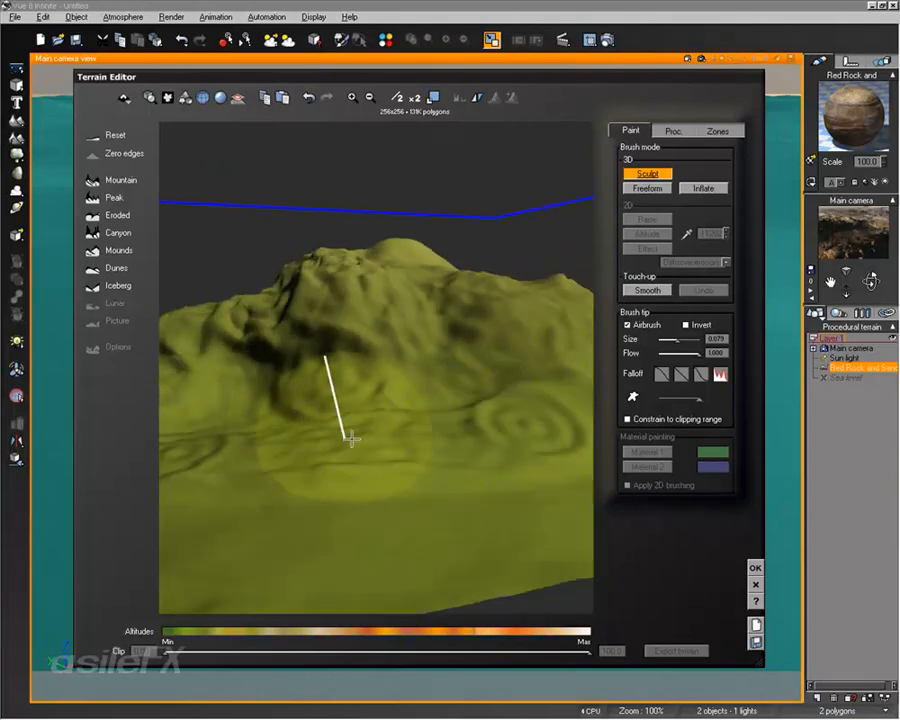
pyautogui.moveTo(351, 439); pyautogui.dragTo(362, 455, button='right')
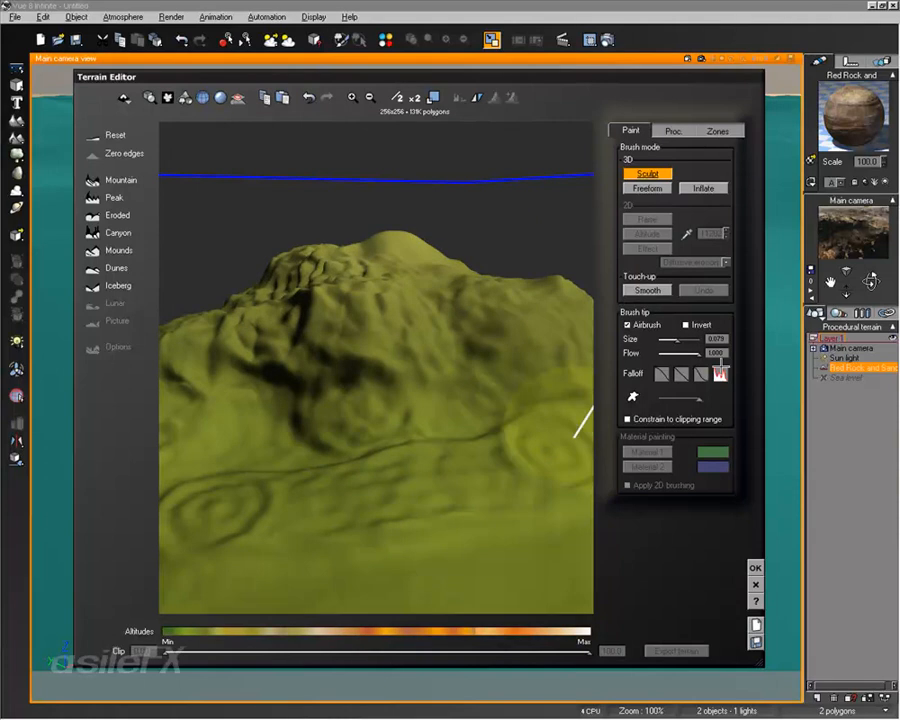
pyautogui.moveTo(476, 421)
pyautogui.mouseDown(button='right')
pyautogui.moveTo(452, 432)
pyautogui.moveTo(553, 463)
pyautogui.mouseUp(button='right')
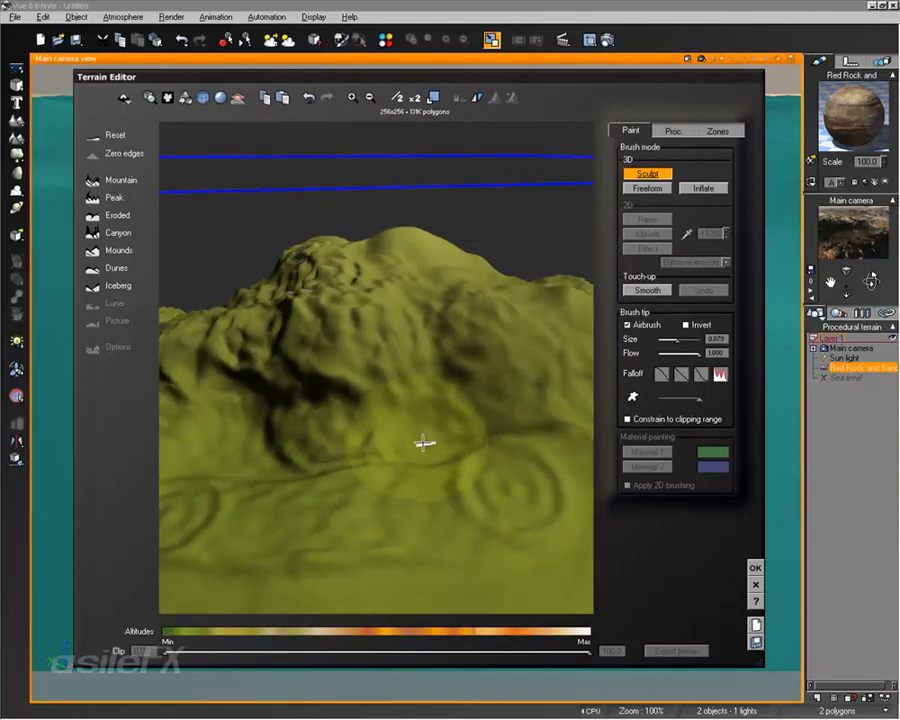
pyautogui.moveTo(563, 347)
pyautogui.mouseDown(button='right')
pyautogui.moveTo(311, 360)
pyautogui.moveTo(323, 420)
pyautogui.moveTo(262, 469)
pyautogui.mouseUp(button='right')
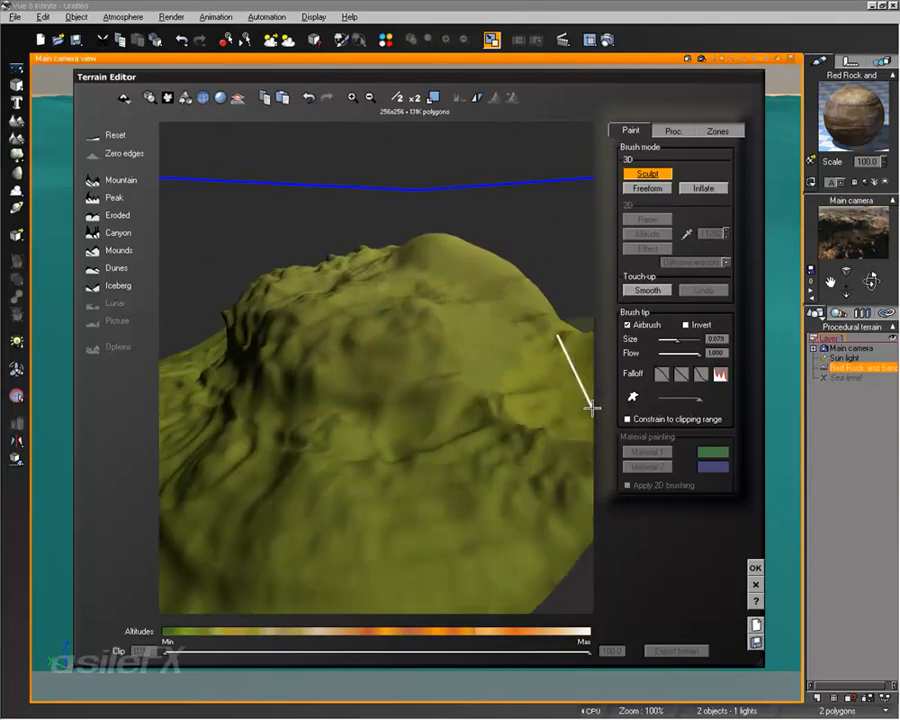
pyautogui.moveTo(481, 444); pyautogui.dragTo(582, 406, button='right')
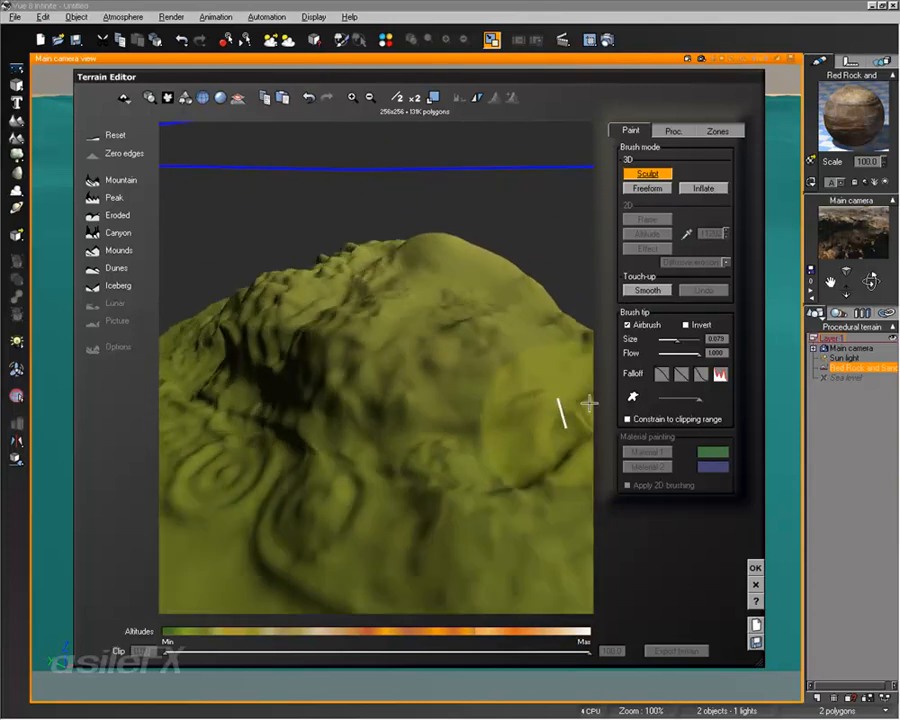
# - Paint Freeform relief across the lower slopes and the ground in front of the mountain with the custom falloff
pyautogui.click(647, 188)
pyautogui.moveTo(274, 476)
pyautogui.mouseDown()
pyautogui.moveTo(340, 482)
pyautogui.moveTo(197, 525)
pyautogui.mouseUp()
pyautogui.moveTo(169, 426); pyautogui.dragTo(368, 432, button='right')
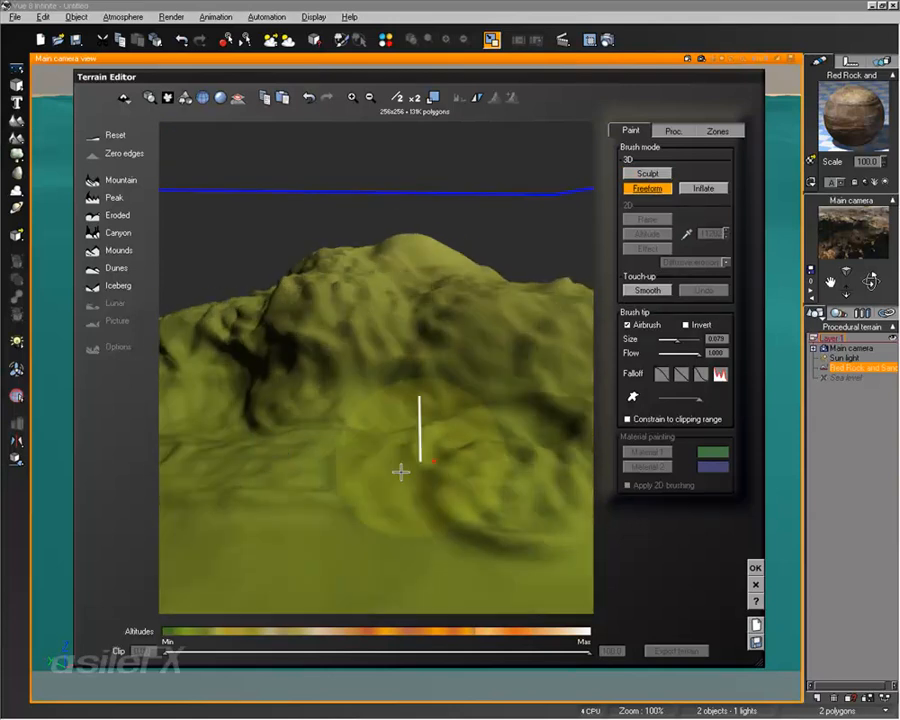
pyautogui.moveTo(174, 480)
pyautogui.mouseDown()
pyautogui.moveTo(394, 554)
pyautogui.moveTo(460, 490)
pyautogui.moveTo(426, 454)
pyautogui.mouseUp()
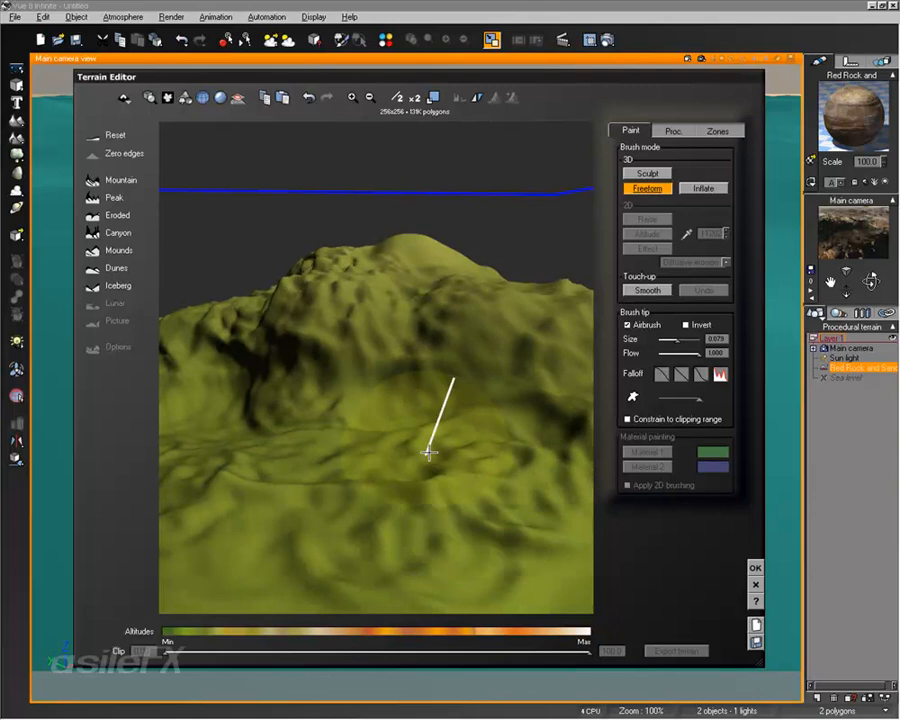
pyautogui.moveTo(471, 406)
pyautogui.mouseDown(button='right')
pyautogui.moveTo(483, 424)
pyautogui.moveTo(487, 412)
pyautogui.mouseUp(button='right')
pyautogui.moveTo(536, 364)
pyautogui.mouseDown()
pyautogui.moveTo(412, 346)
pyautogui.moveTo(327, 372)
pyautogui.moveTo(502, 496)
pyautogui.mouseUp()
pyautogui.moveTo(502, 496); pyautogui.dragTo(673, 267, button='right')
# - Inflate the ground beside the mountain's overhang with the custom falloff and inspect the swollen shape up close
pyautogui.click(725, 193)
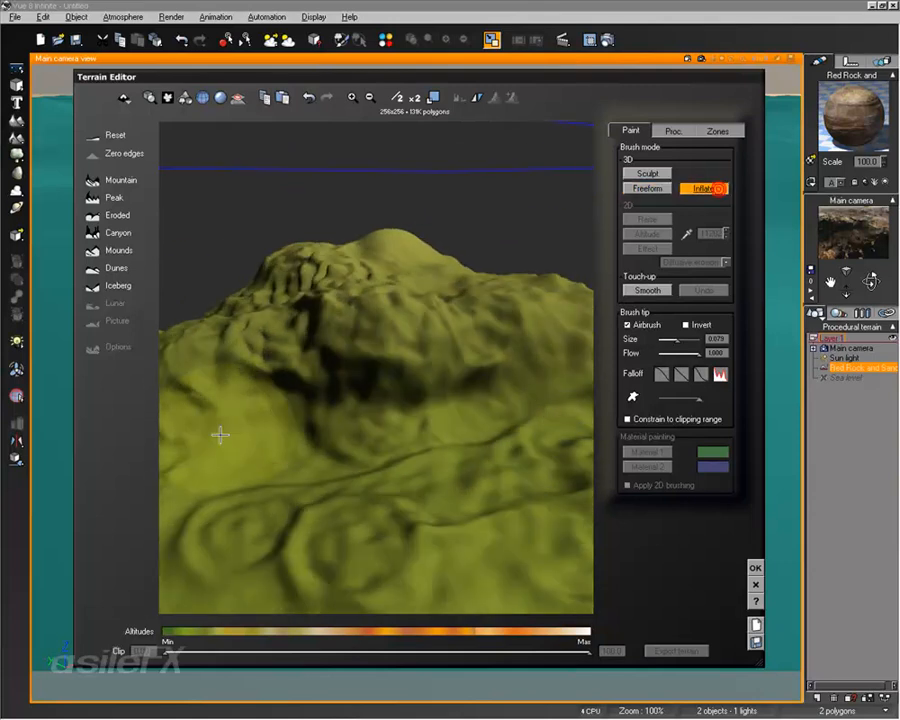
pyautogui.moveTo(219, 434); pyautogui.dragTo(255, 414)
pyautogui.moveTo(255, 414)
pyautogui.mouseDown(button='right')
pyautogui.moveTo(247, 419)
pyautogui.moveTo(416, 424)
pyautogui.moveTo(416, 380)
pyautogui.moveTo(428, 364)
pyautogui.mouseUp(button='right')
pyautogui.scroll(5, 432, 410)
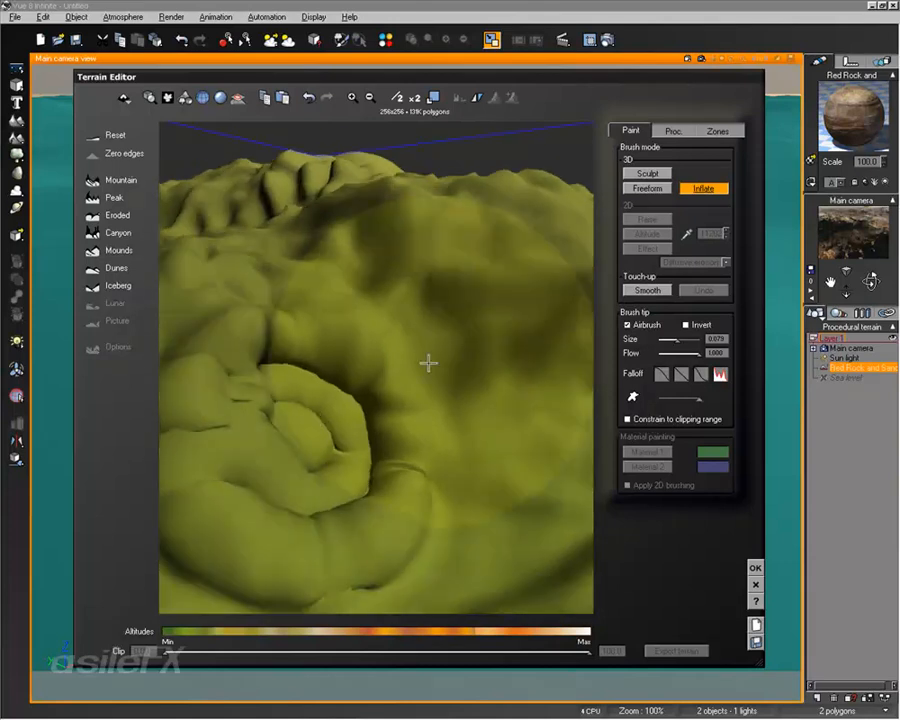
pyautogui.moveTo(181, 374); pyautogui.dragTo(398, 448, button='right')
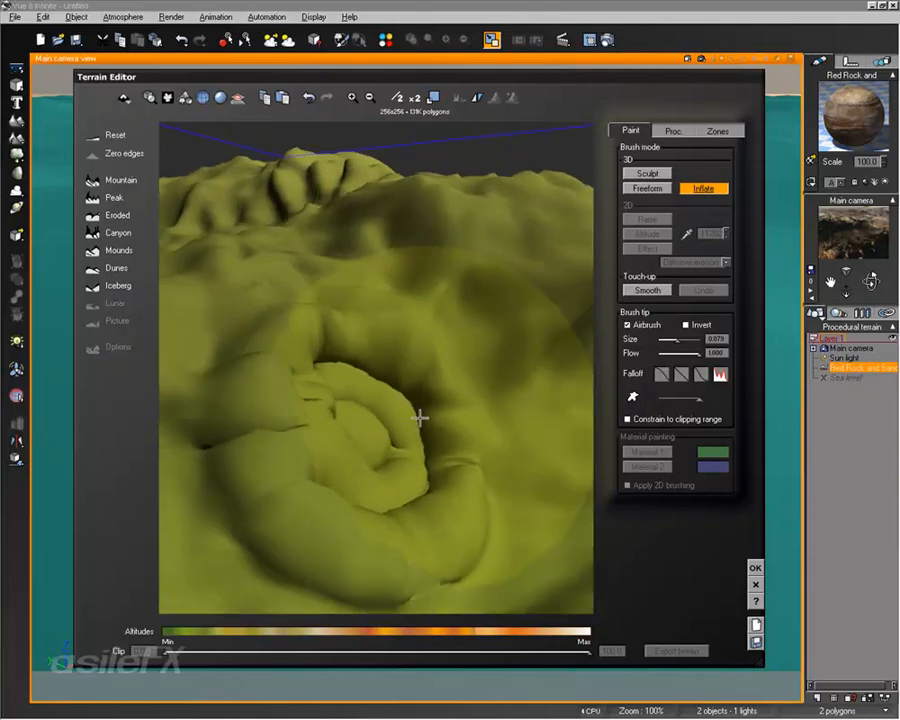
# - Smooth the inflated bulge, the overhang and the surrounding slopes of the sculpted terrain
pyautogui.click(648, 290)
pyautogui.moveTo(380, 420)
pyautogui.mouseDown()
pyautogui.moveTo(378, 448)
pyautogui.moveTo(462, 480)
pyautogui.moveTo(388, 422)
pyautogui.mouseUp()
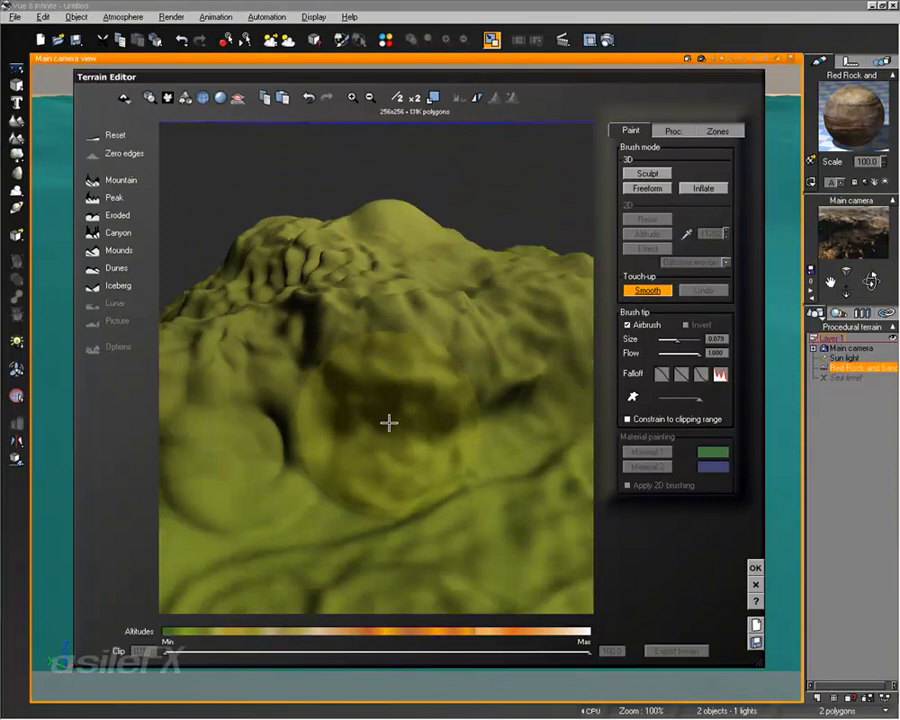
pyautogui.moveTo(389, 422)
pyautogui.mouseDown(button='right')
pyautogui.moveTo(424, 384)
pyautogui.moveTo(361, 353)
pyautogui.mouseUp(button='right')
pyautogui.moveTo(354, 307); pyautogui.dragTo(394, 297)
pyautogui.moveTo(394, 297)
pyautogui.mouseDown(button='right')
pyautogui.moveTo(455, 380)
pyautogui.moveTo(402, 380)
pyautogui.mouseUp(button='right')
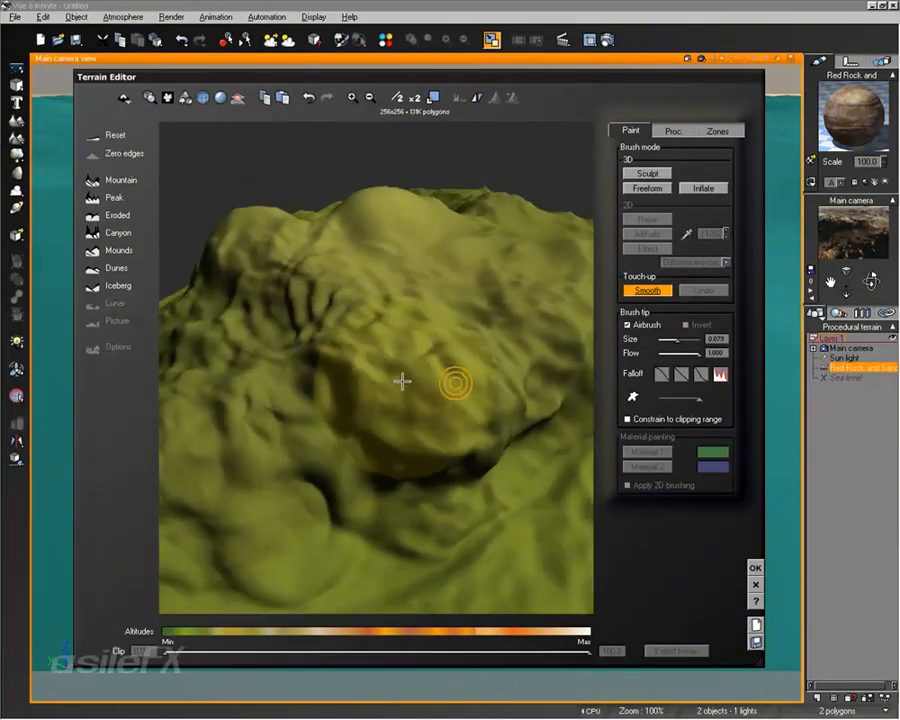
pyautogui.moveTo(365, 295)
pyautogui.mouseDown()
pyautogui.moveTo(299, 299)
pyautogui.moveTo(252, 366)
pyautogui.mouseUp()
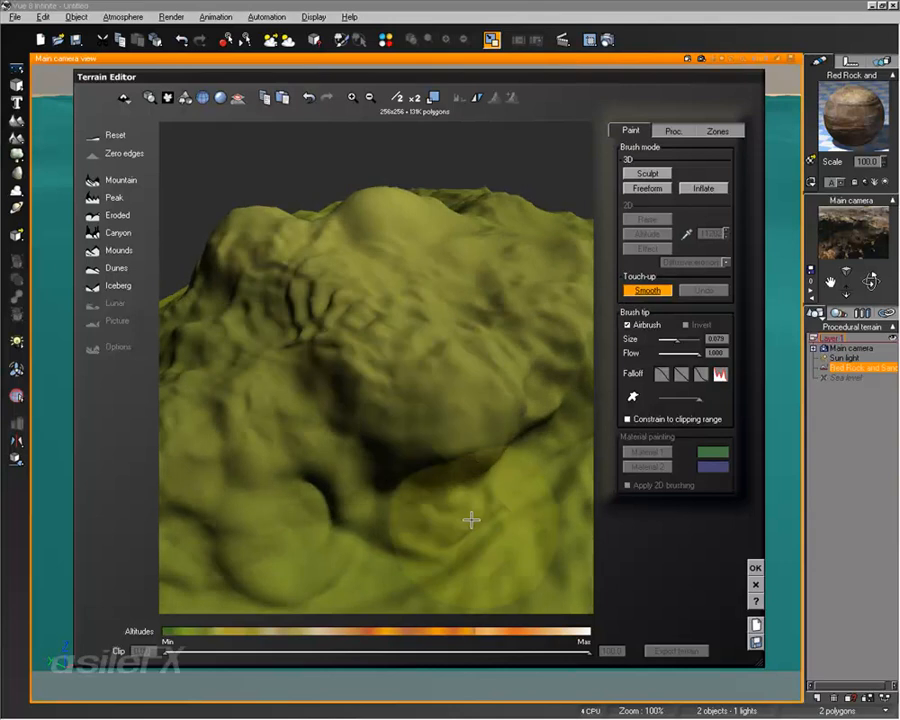
pyautogui.moveTo(472, 520)
pyautogui.mouseDown(button='right')
pyautogui.moveTo(390, 482)
pyautogui.moveTo(433, 487)
pyautogui.moveTo(516, 466)
pyautogui.moveTo(125, 378)
pyautogui.moveTo(271, 325)
pyautogui.moveTo(201, 432)
pyautogui.moveTo(382, 516)
pyautogui.moveTo(422, 464)
pyautogui.moveTo(411, 348)
pyautogui.mouseUp(button='right')
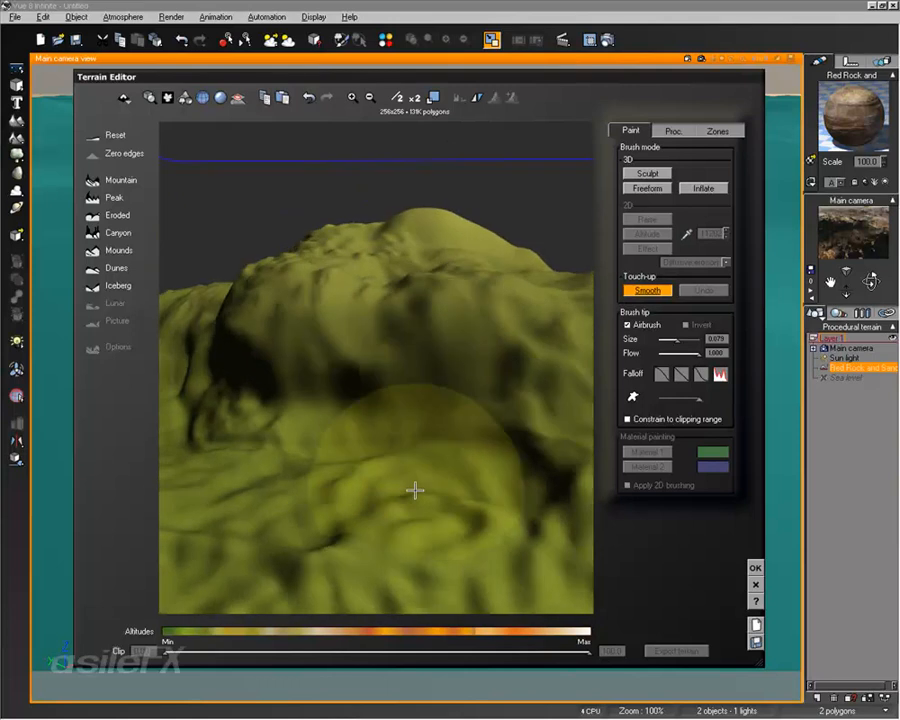
pyautogui.moveTo(374, 426); pyautogui.dragTo(408, 454, button='right')
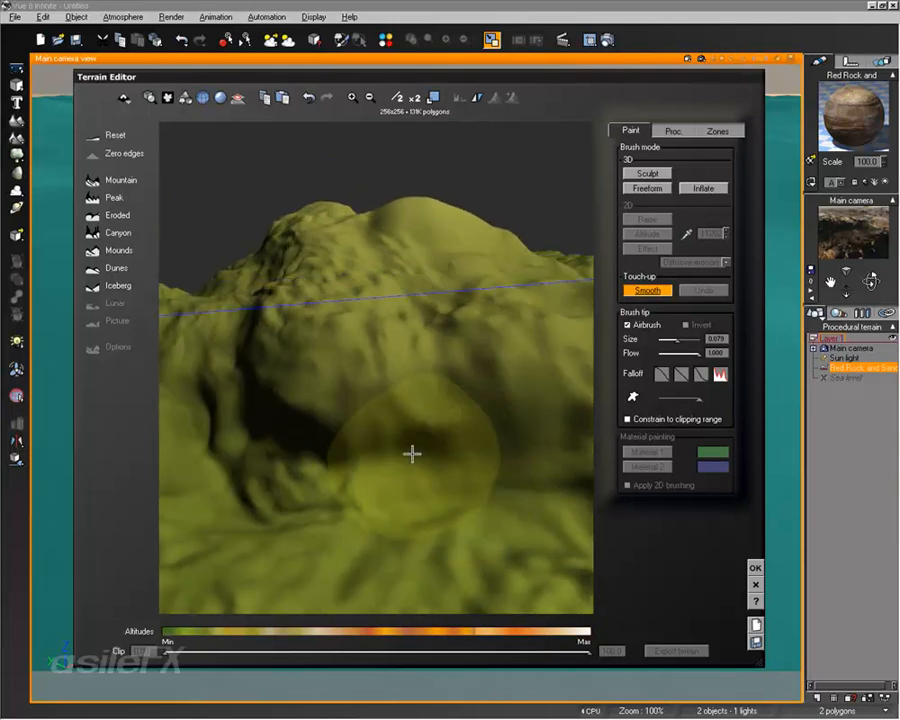
pyautogui.scroll(-4, 413, 453)
pyautogui.moveTo(428, 390)
pyautogui.mouseDown(button='right')
pyautogui.moveTo(444, 418)
pyautogui.moveTo(606, 393)
pyautogui.moveTo(269, 408)
pyautogui.moveTo(201, 394)
pyautogui.moveTo(240, 404)
pyautogui.mouseUp(button='right')
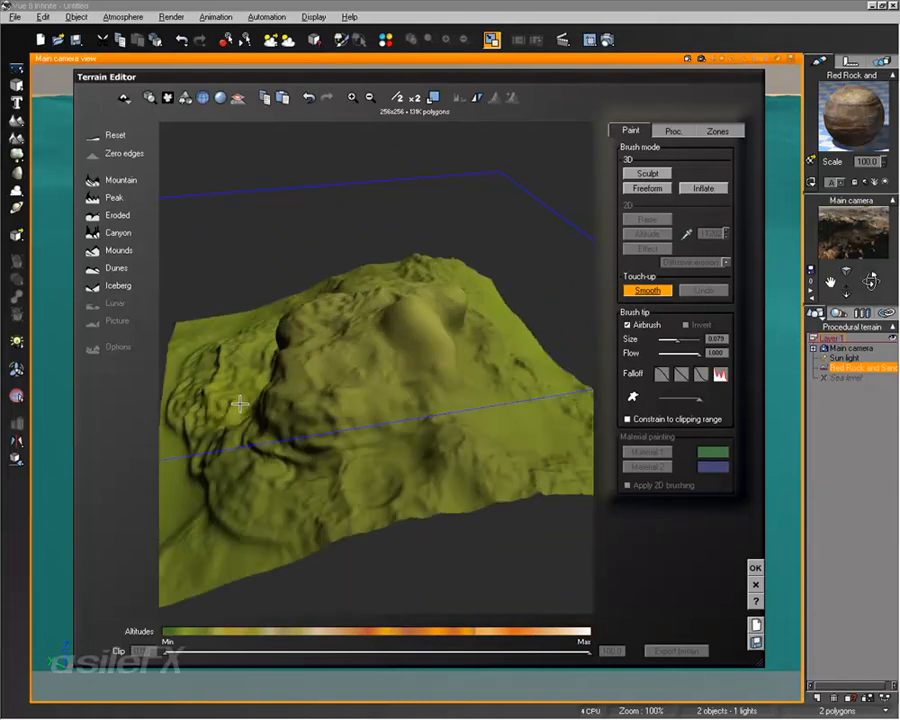
# - Review the terrain's altitude production and zone fading settings from several angles, and accept the terrain edits
pyautogui.click(672, 131)
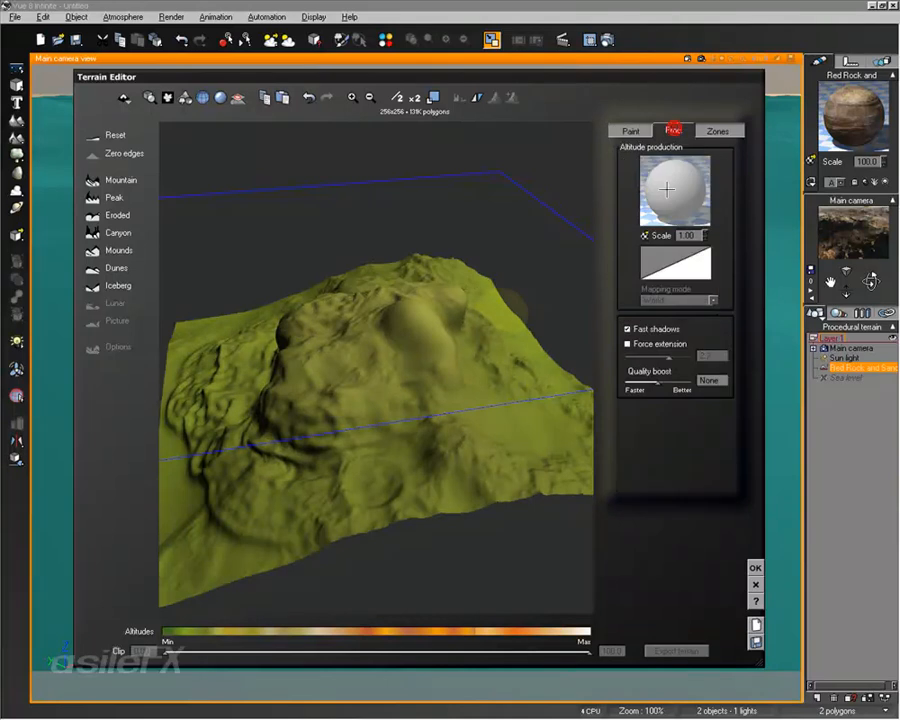
pyautogui.moveTo(325, 354); pyautogui.dragTo(400, 297, button='right')
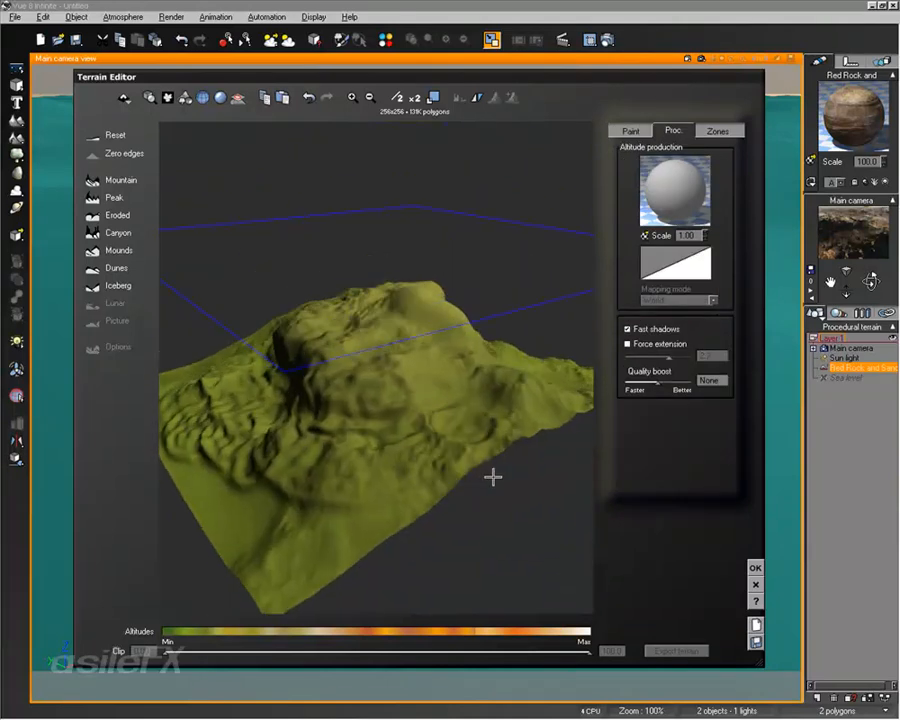
pyautogui.moveTo(492, 476); pyautogui.dragTo(476, 464, button='right')
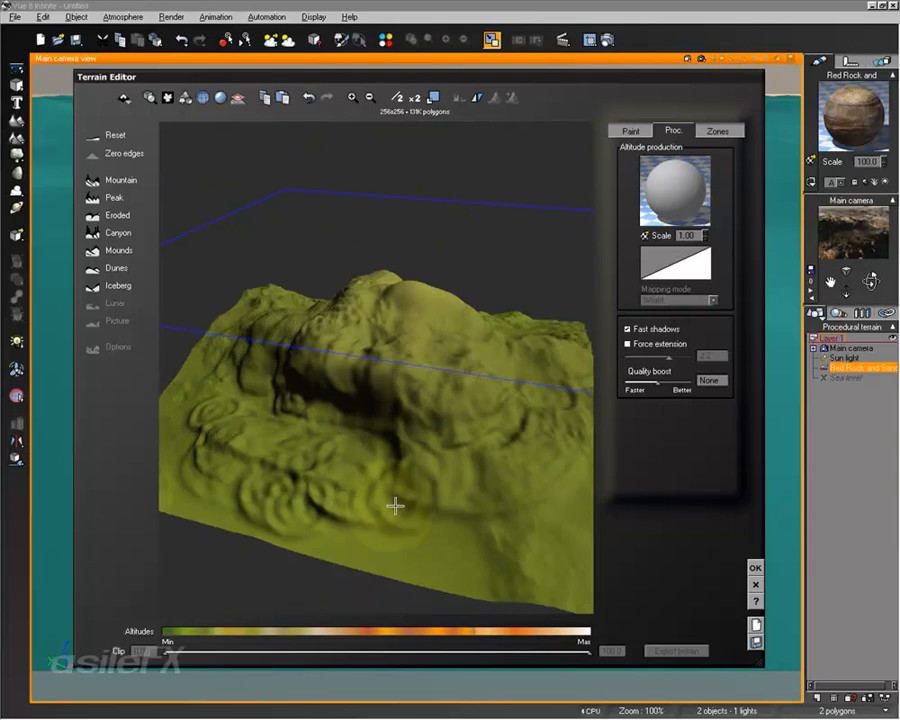
pyautogui.moveTo(396, 504); pyautogui.dragTo(291, 474, button='right')
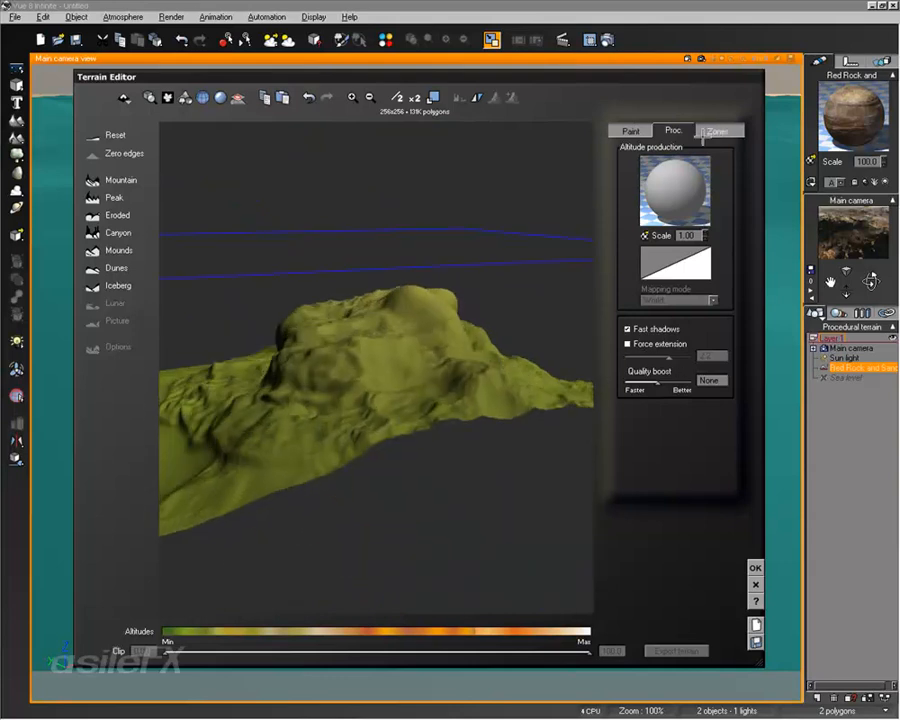
pyautogui.click(712, 131)
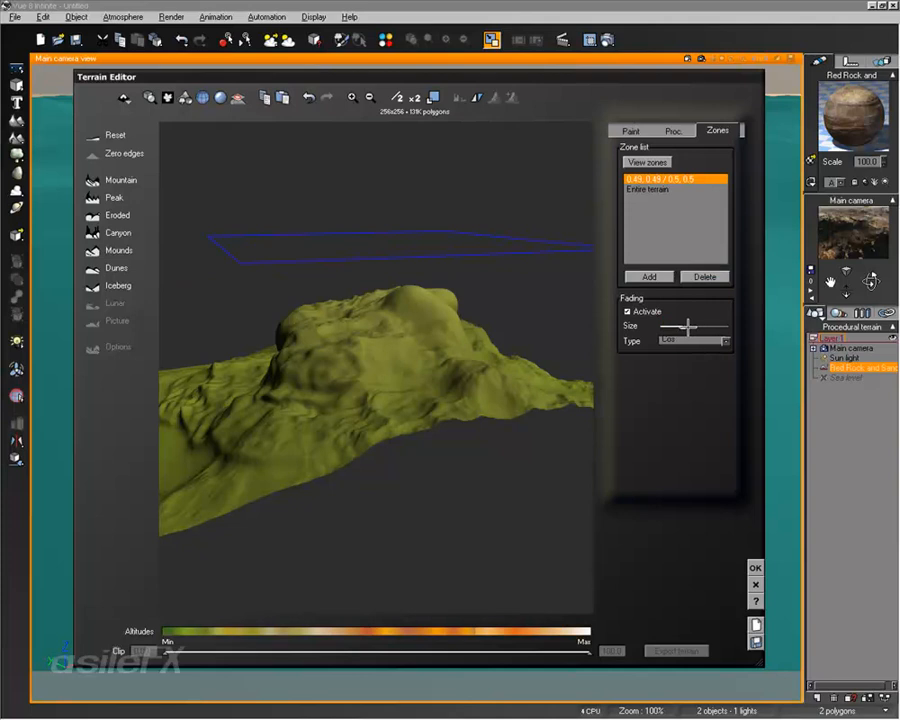
pyautogui.moveTo(632, 388); pyautogui.dragTo(516, 368, button='right')
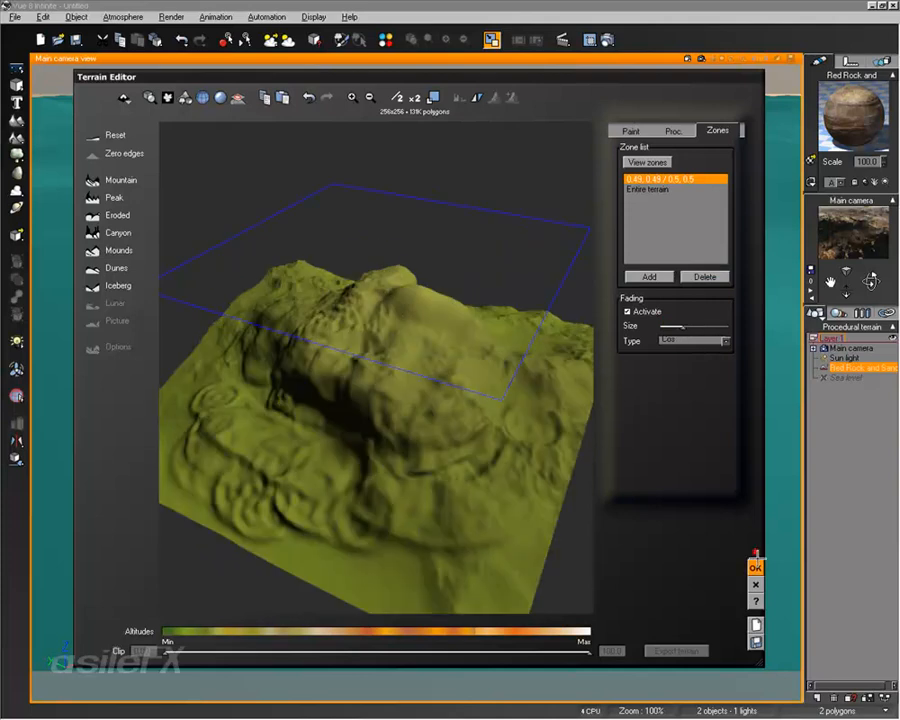
pyautogui.click(757, 563)
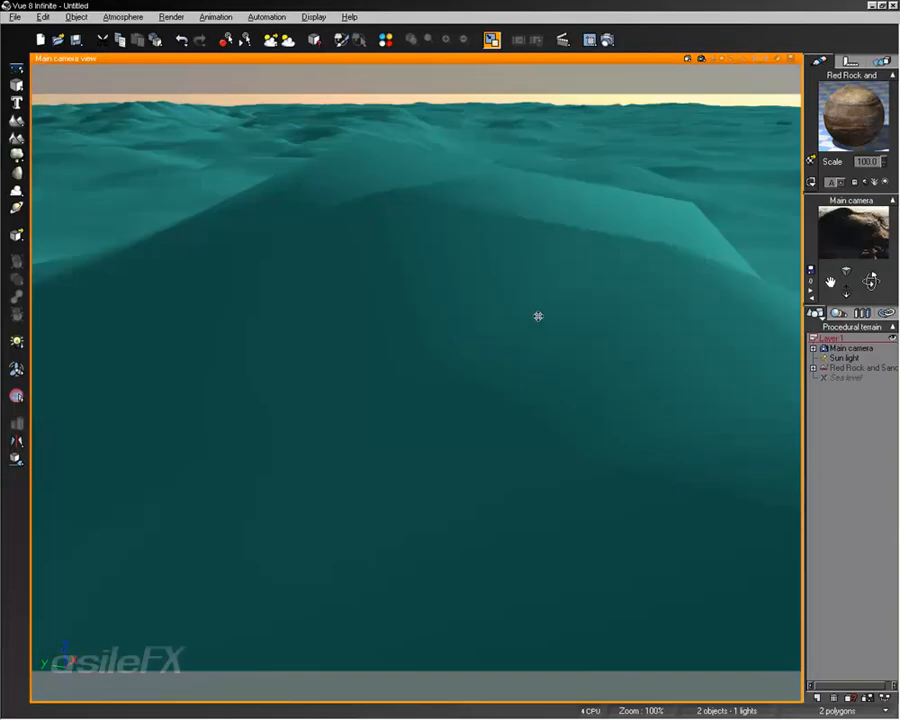
# - Bring the main camera close to the sculpted zone of the infinite terrain and render the view
pyautogui.moveTo(873, 281); pyautogui.dragTo(683, 316)
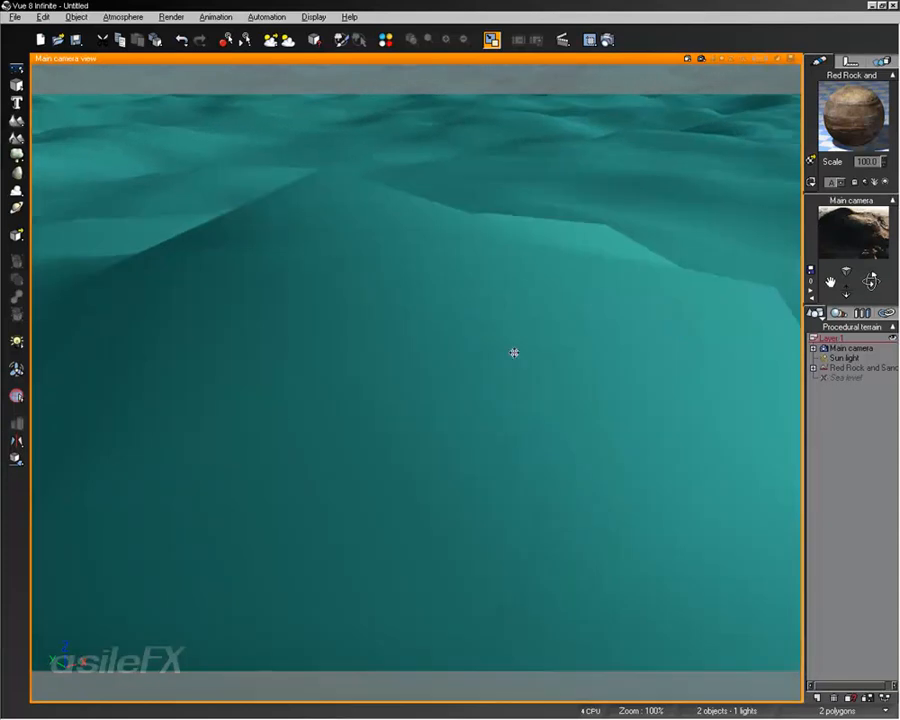
pyautogui.moveTo(514, 353); pyautogui.dragTo(424, 356, button='middle')
pyautogui.moveTo(424, 356); pyautogui.dragTo(474, 356, button='right')
pyautogui.scroll(-5, 476, 356)
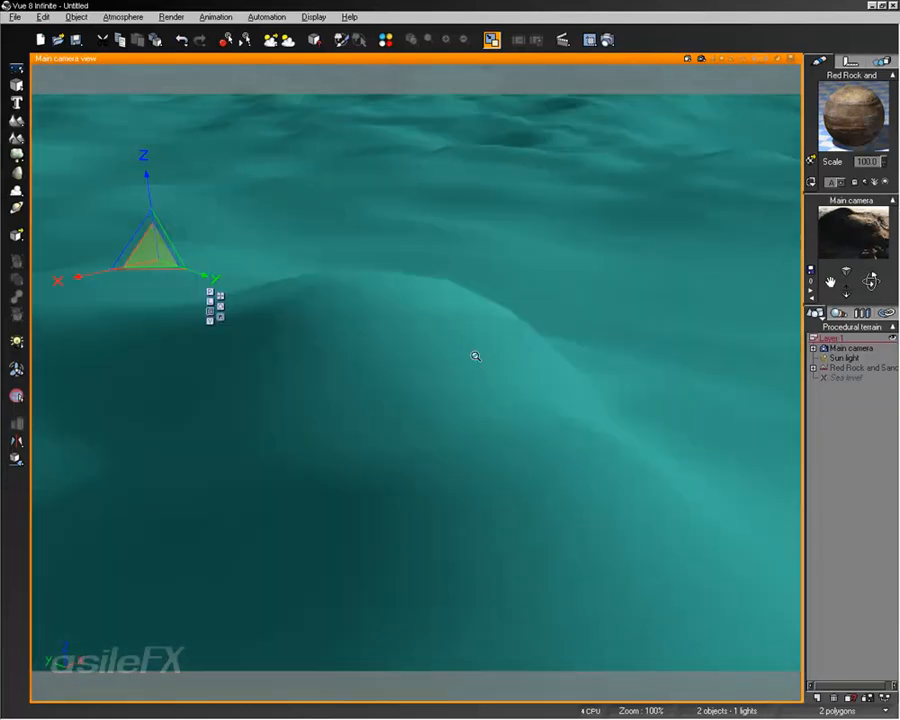
pyautogui.scroll(-2, 475, 356)
pyautogui.scroll(3, 475, 356)
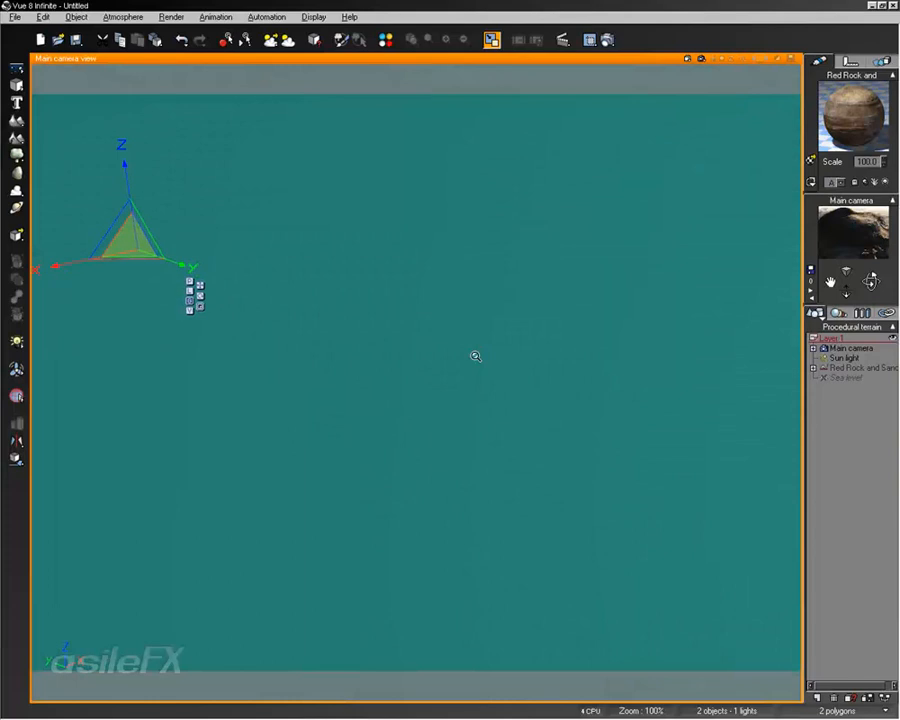
pyautogui.moveTo(432, 331); pyautogui.dragTo(466, 324, button='right')
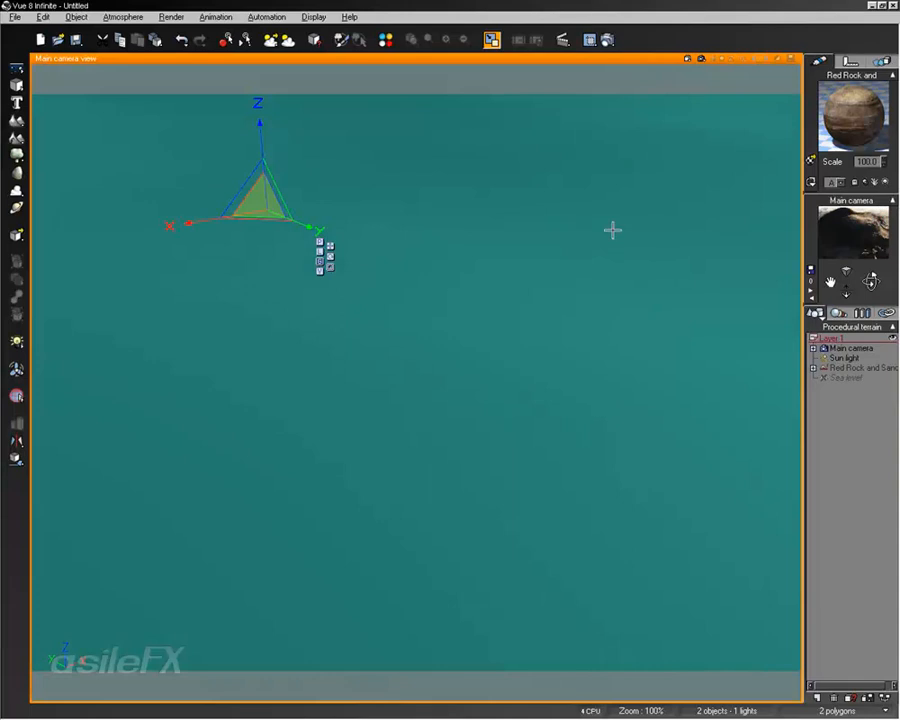
pyautogui.click(703, 57)
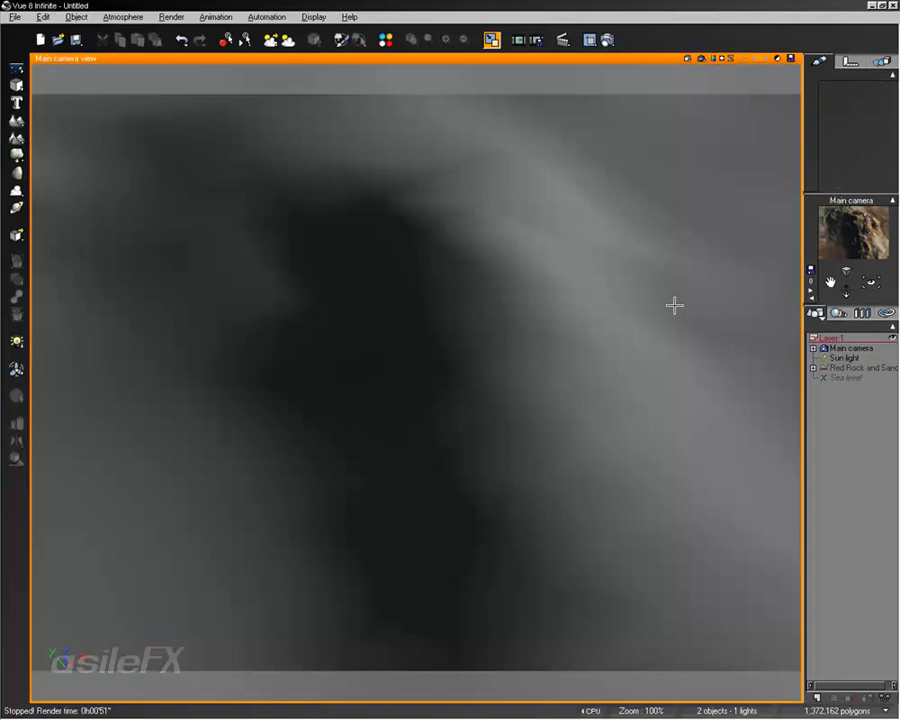
# - Delete the procedural terrain and start a new scene with a Spectral Sunshine atmosphere
pyautogui.click(848, 367)
pyautogui.press('Delete')
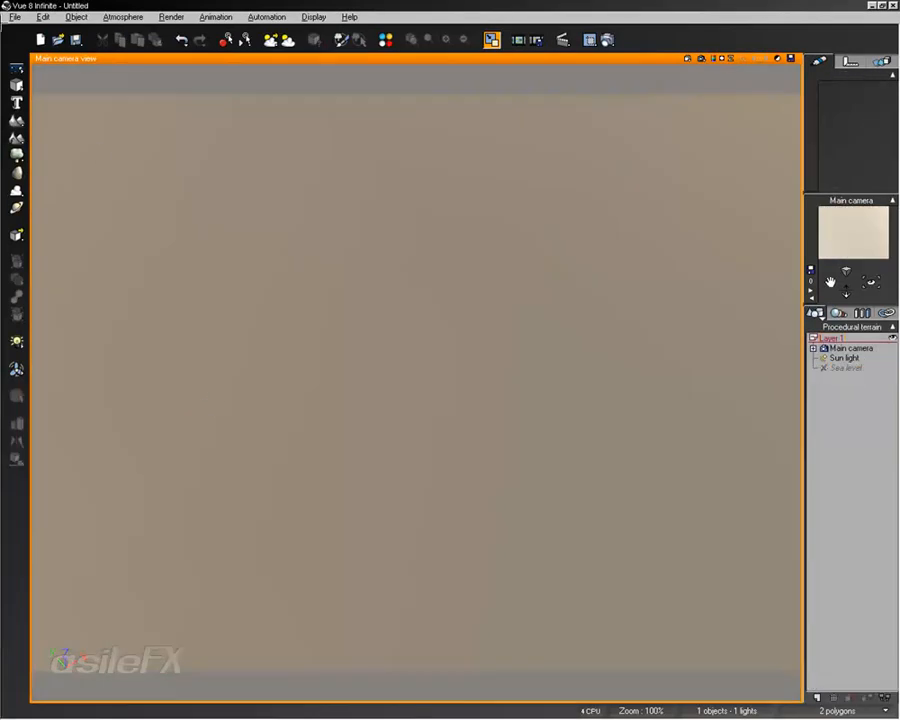
pyautogui.click(13, 17)
pyautogui.click(22, 31)
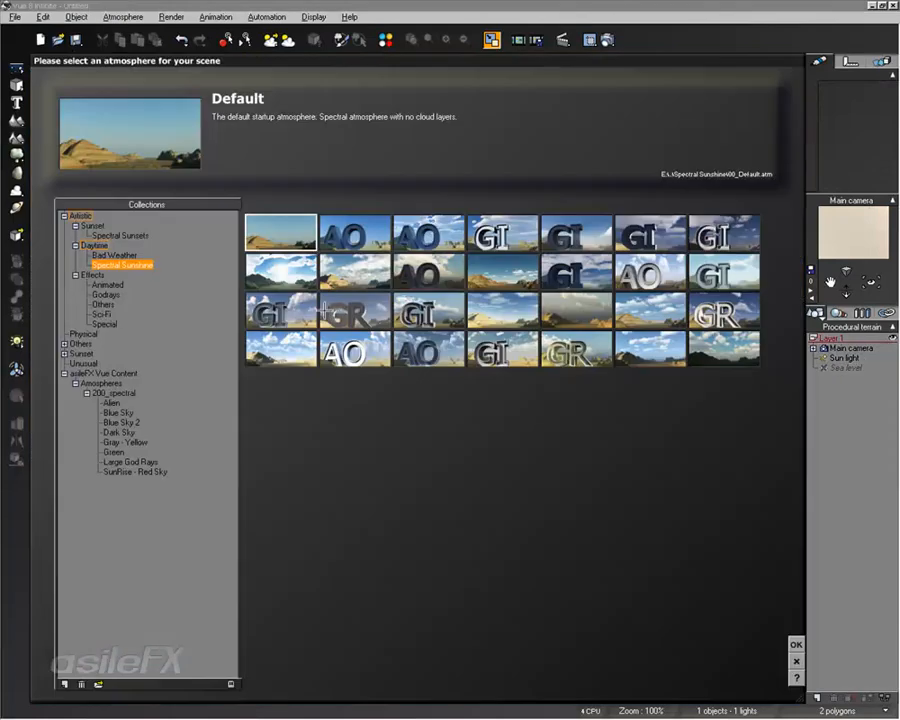
pyautogui.doubleClick(396, 249)
pyautogui.click(478, 383)
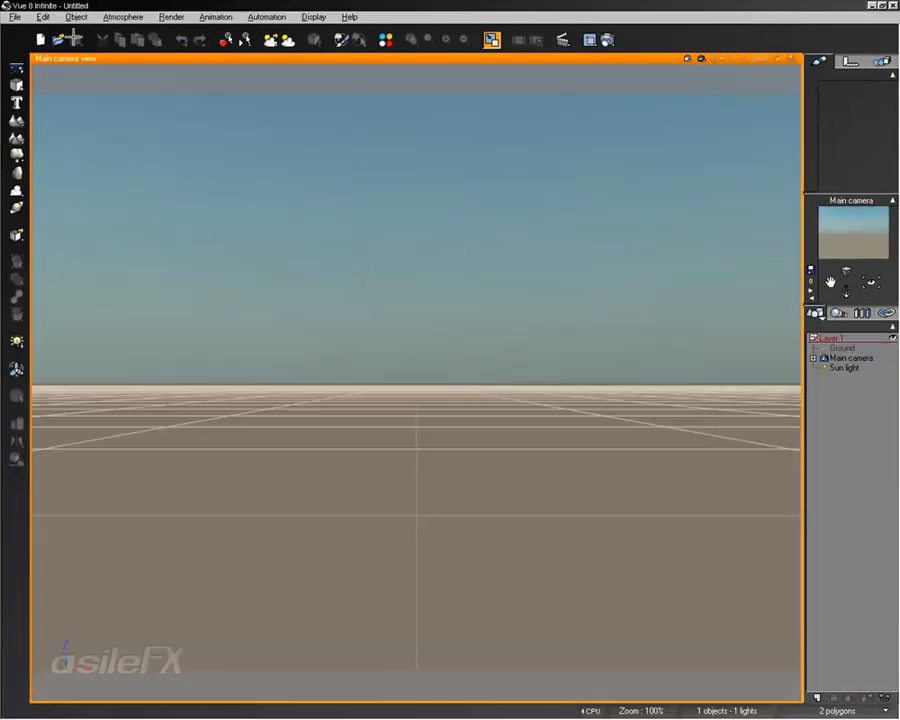
# - Add a procedural terrain to the scene and open it for editing
pyautogui.click(16, 138)
pyautogui.moveTo(870, 281); pyautogui.dragTo(462, 342)
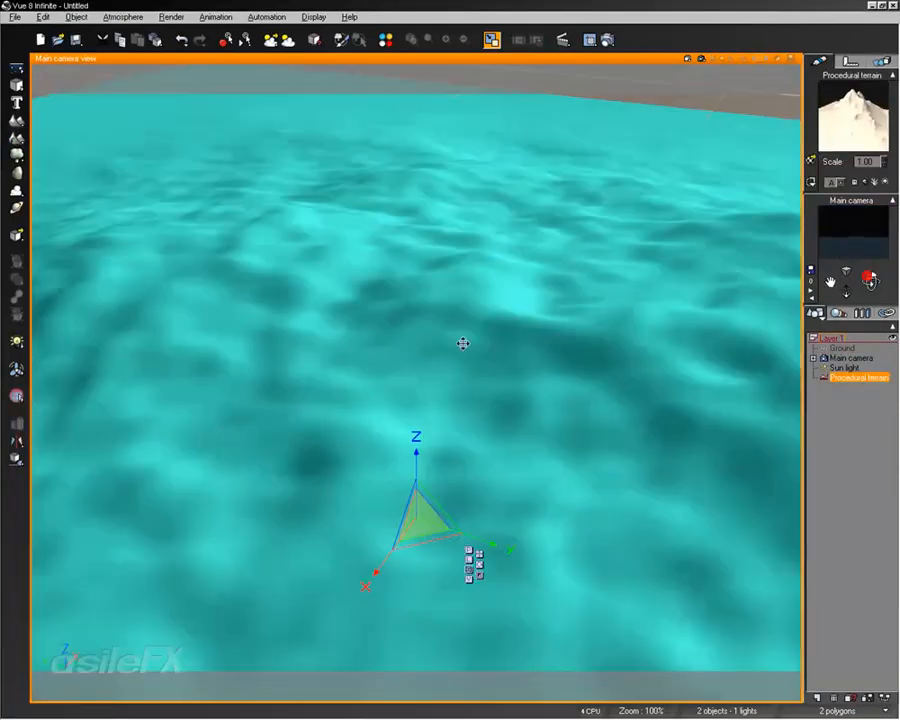
pyautogui.scroll(-5, 459, 342)
pyautogui.rightClick(467, 366)
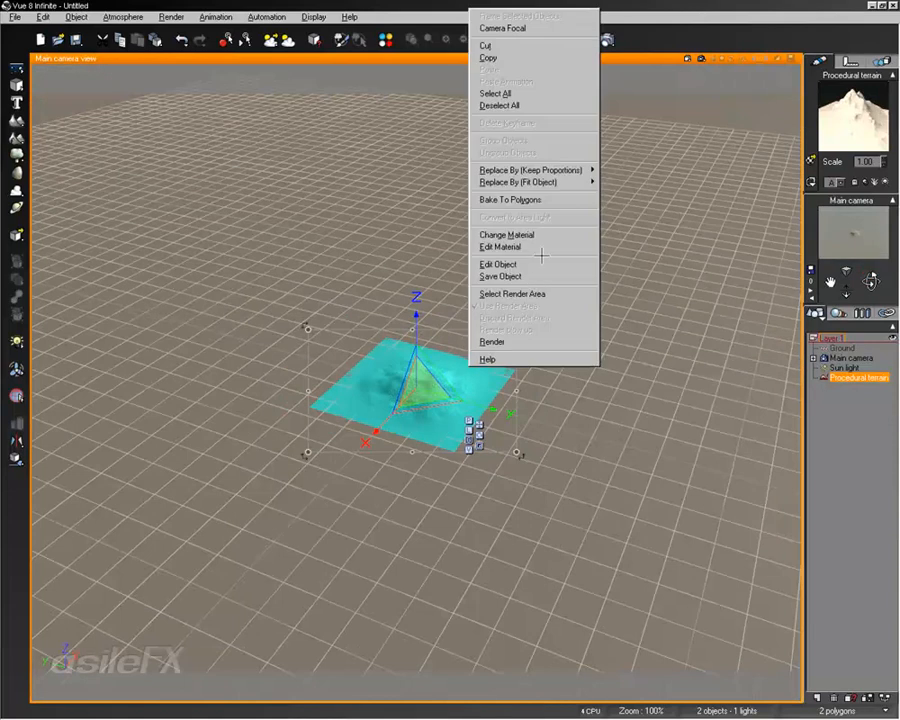
pyautogui.click(540, 262)
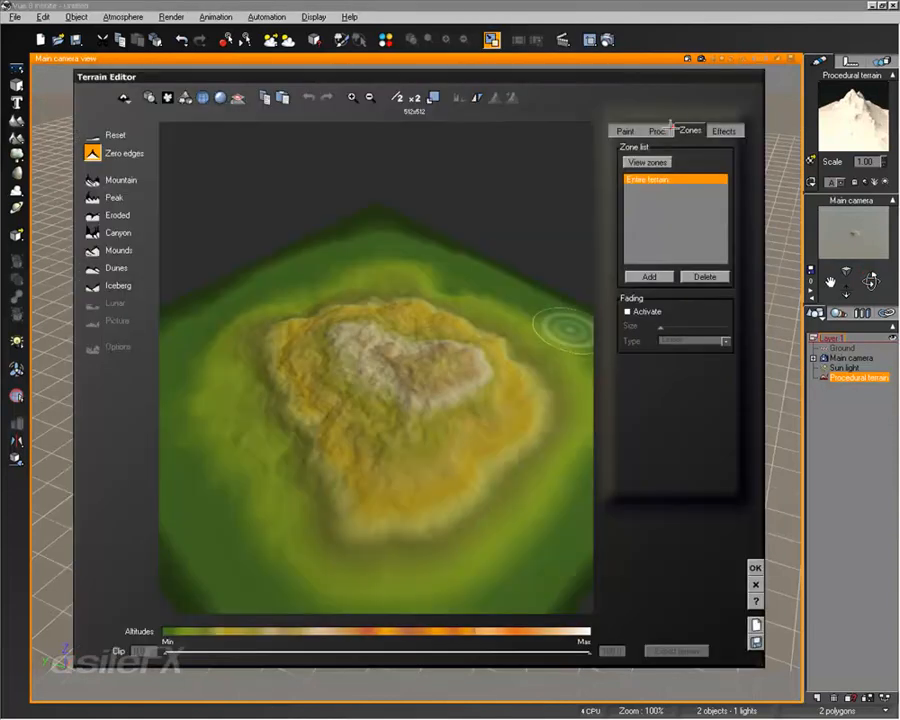
# - Set the terrain's altitude production to World mapping mode with a scale of 10
pyautogui.click(655, 131)
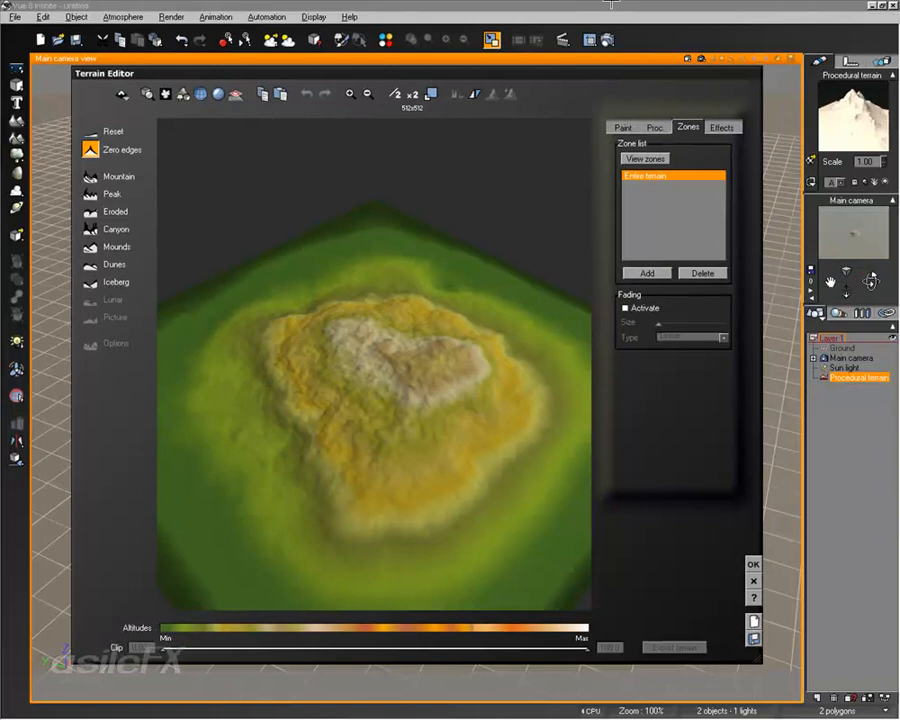
pyautogui.click(655, 127)
pyautogui.click(686, 297)
pyautogui.click(672, 328)
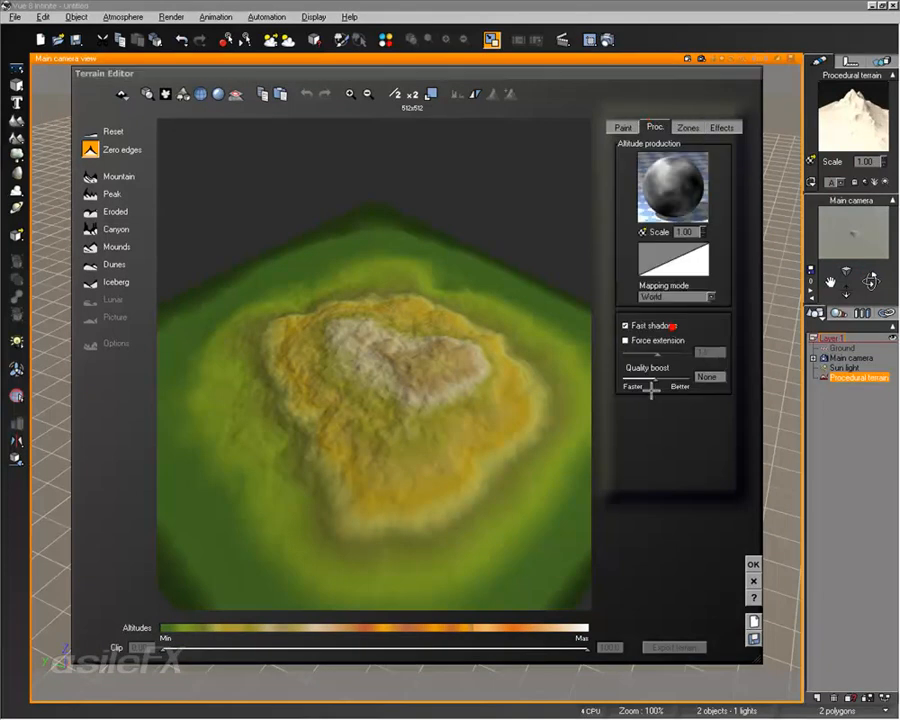
pyautogui.click(594, 381)
pyautogui.write('10')
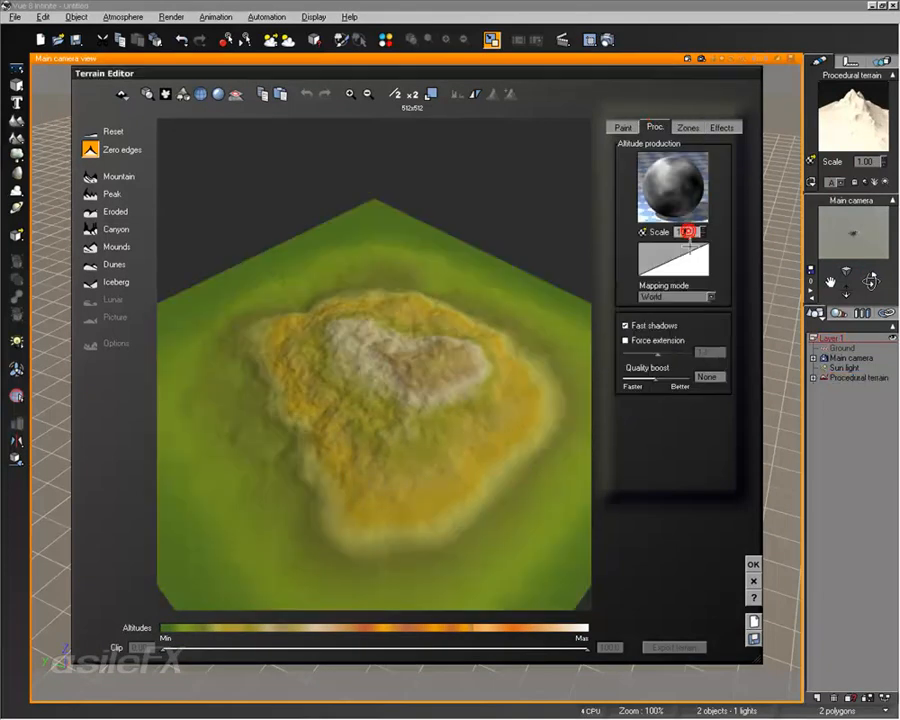
pyautogui.press('Return')
# - Turn off the terrain's zero edges and accept the terrain edits
pyautogui.moveTo(511, 361); pyautogui.dragTo(441, 374, button='right')
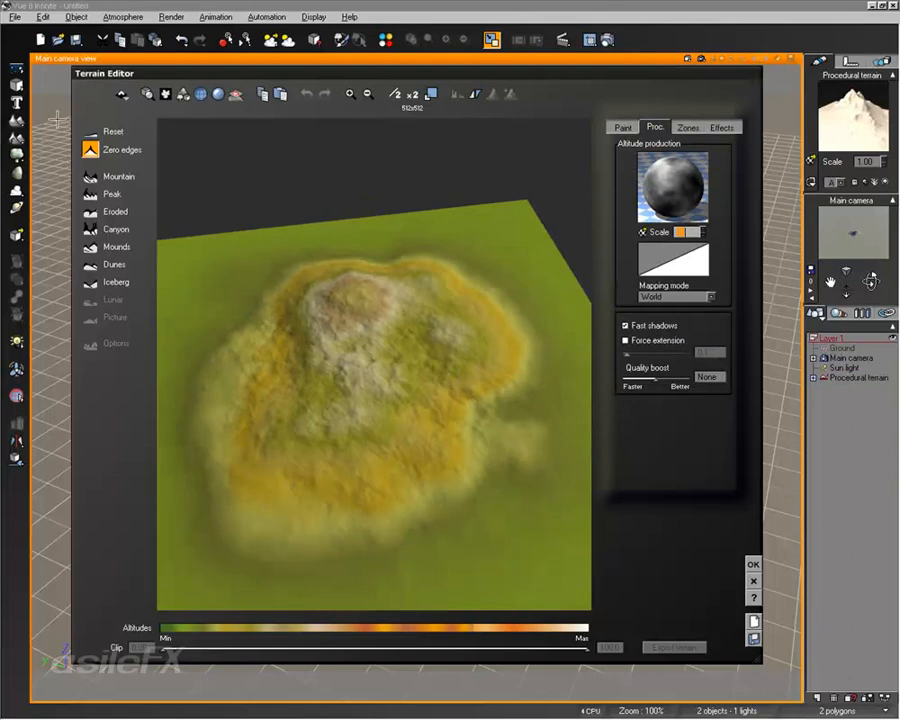
pyautogui.click(95, 149)
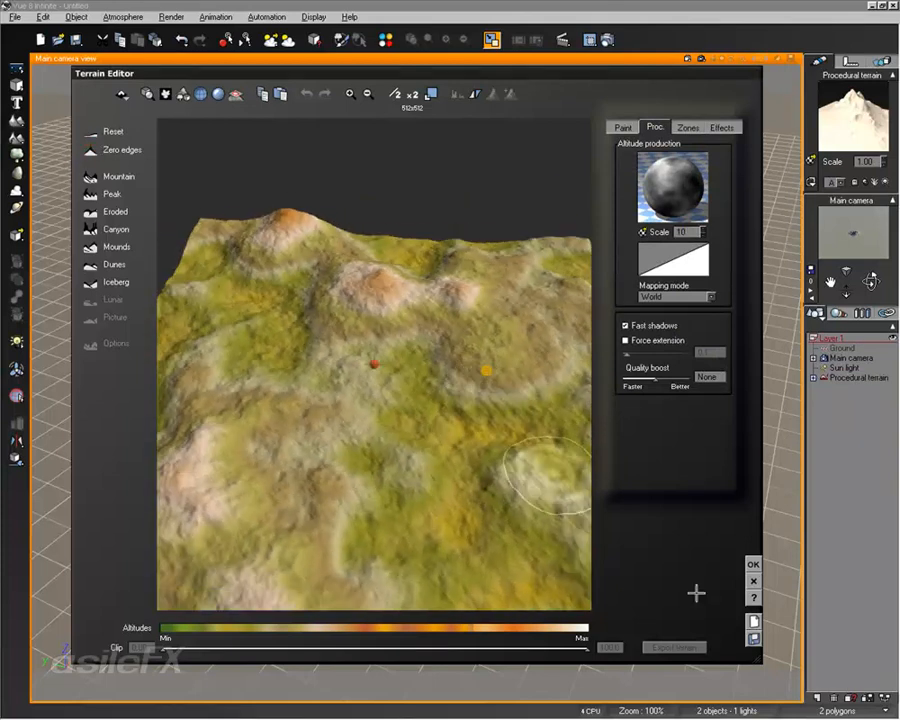
pyautogui.click(753, 564)
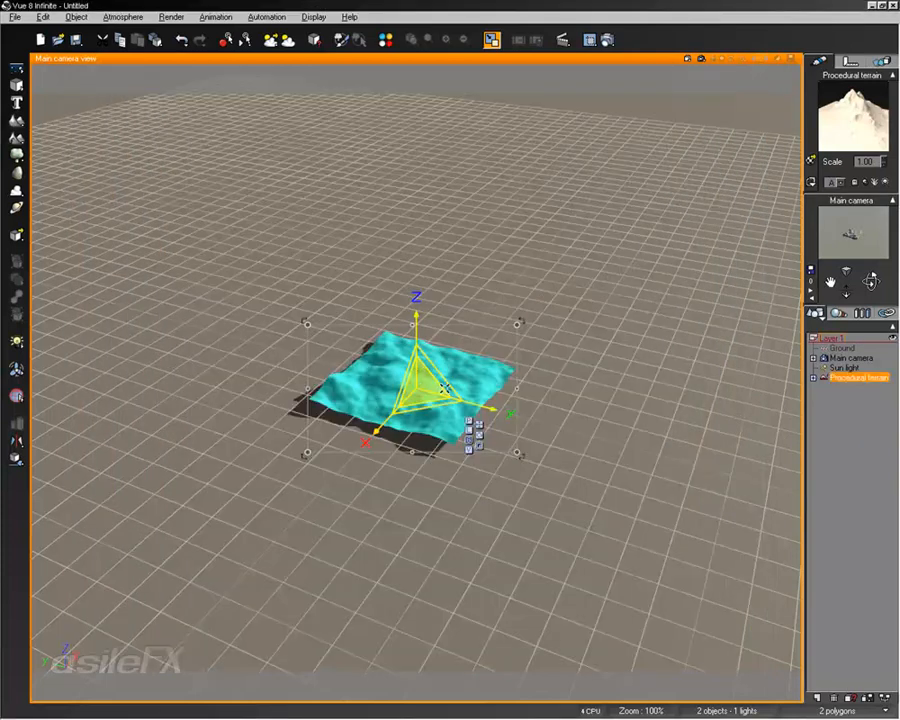
# - Reopen the terrain for editing, add a rectangular zone from about 0.54, 0.19 to 0.97, 0.68, and accept the edits
pyautogui.scroll(6, 572, 390)
pyautogui.scroll(-3, 572, 390)
pyautogui.scroll(1, 572, 390)
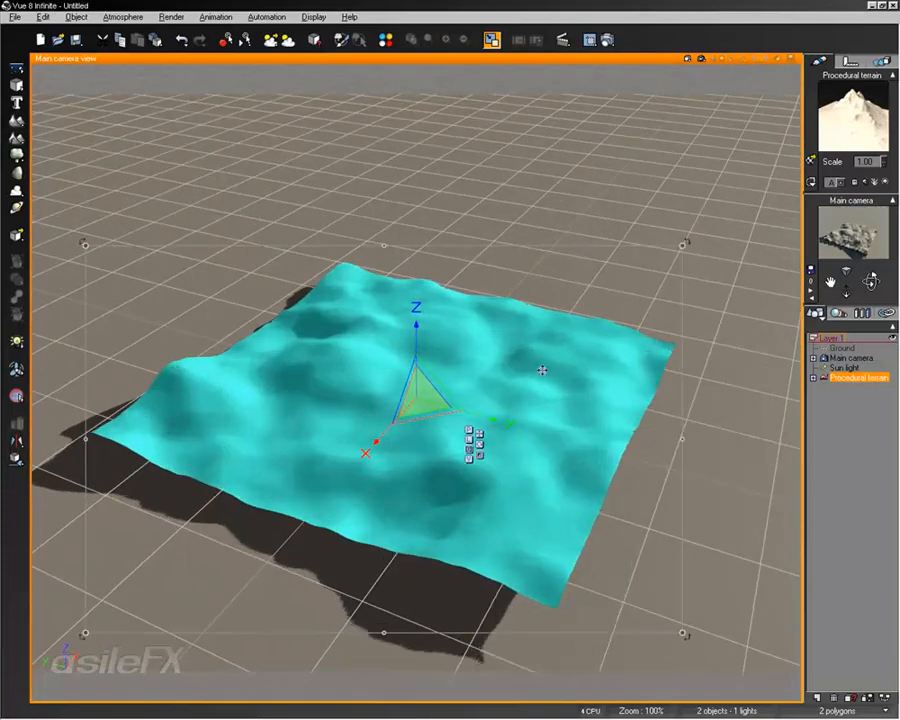
pyautogui.rightClick(497, 341)
pyautogui.click(530, 594)
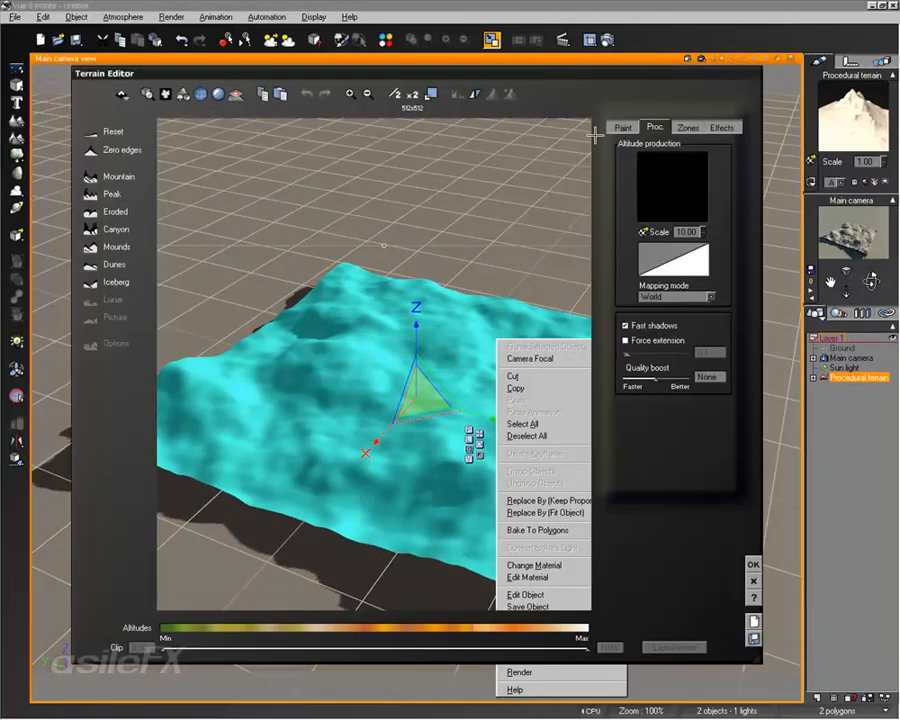
pyautogui.click(680, 127)
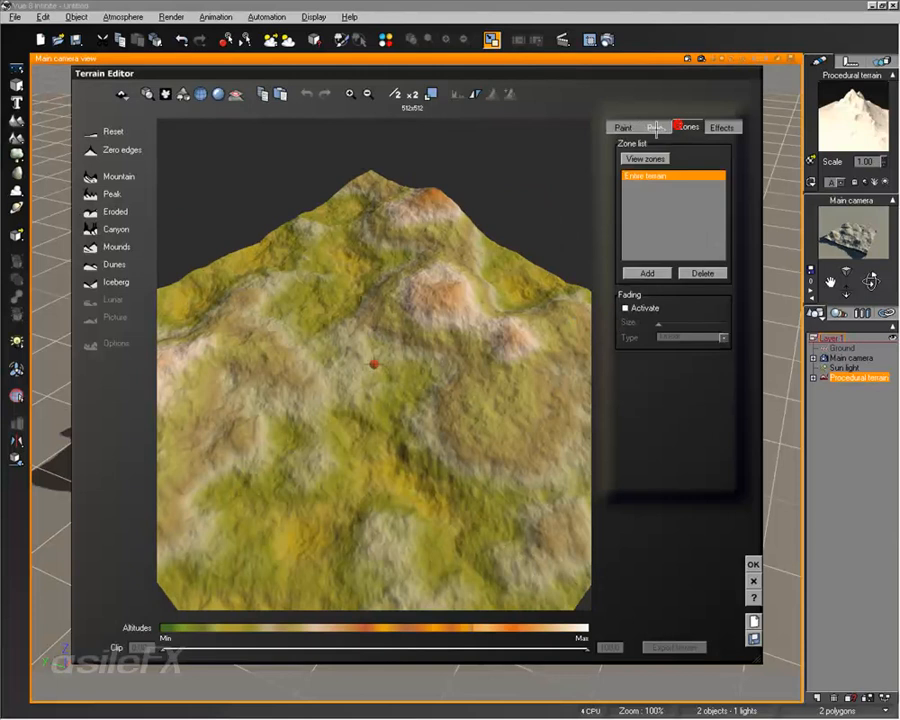
pyautogui.click(645, 158)
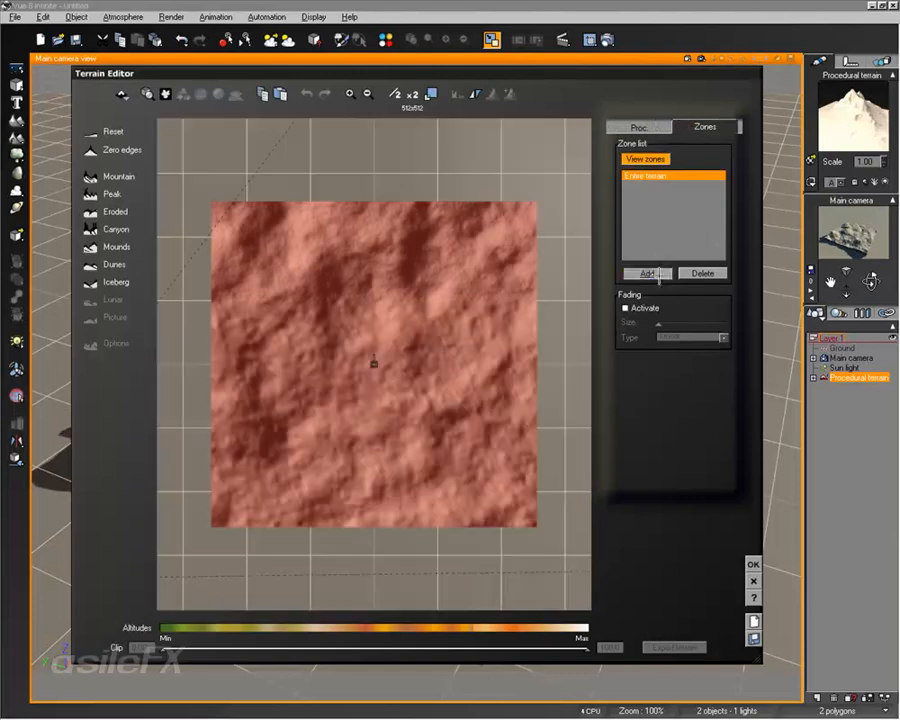
pyautogui.click(650, 273)
pyautogui.moveTo(389, 303); pyautogui.dragTo(533, 527)
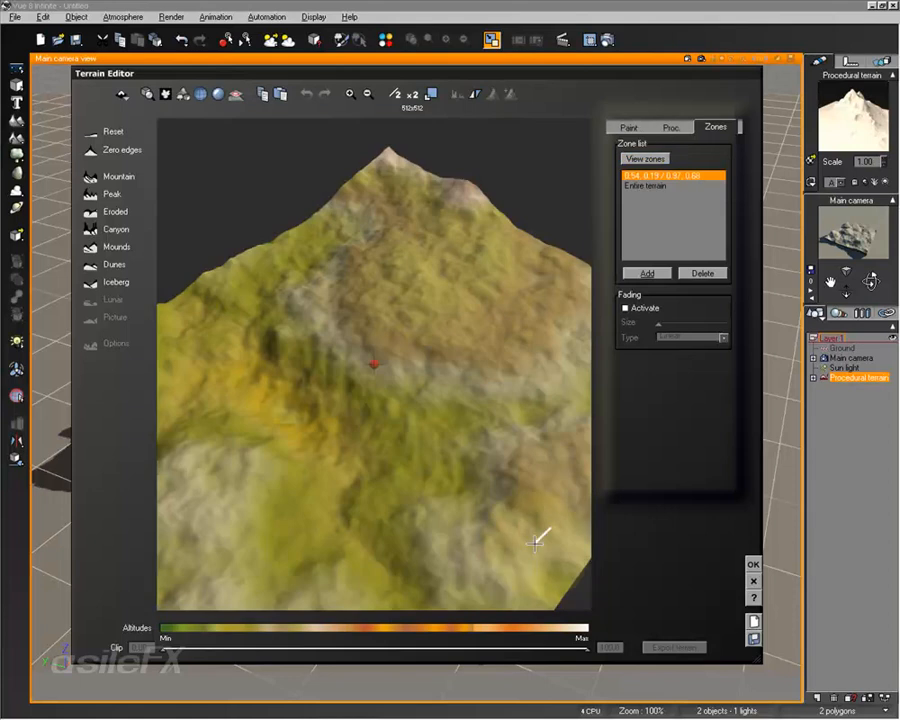
pyautogui.click(753, 564)
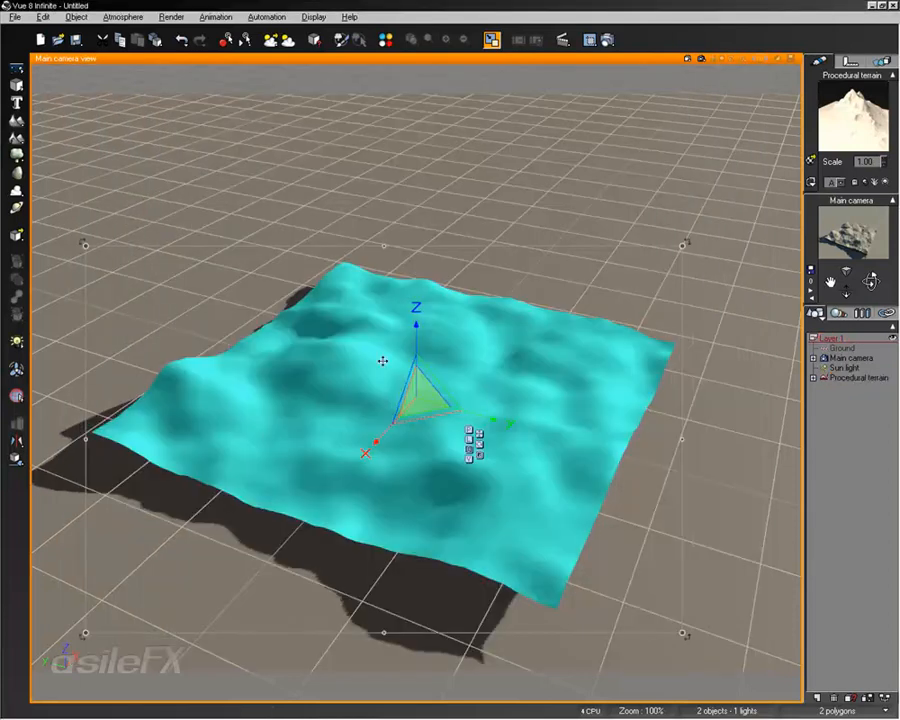
# - Enlarge the whole terrain uniformly to several times its size and stretch its height
pyautogui.moveTo(420, 396); pyautogui.dragTo(624, 70)
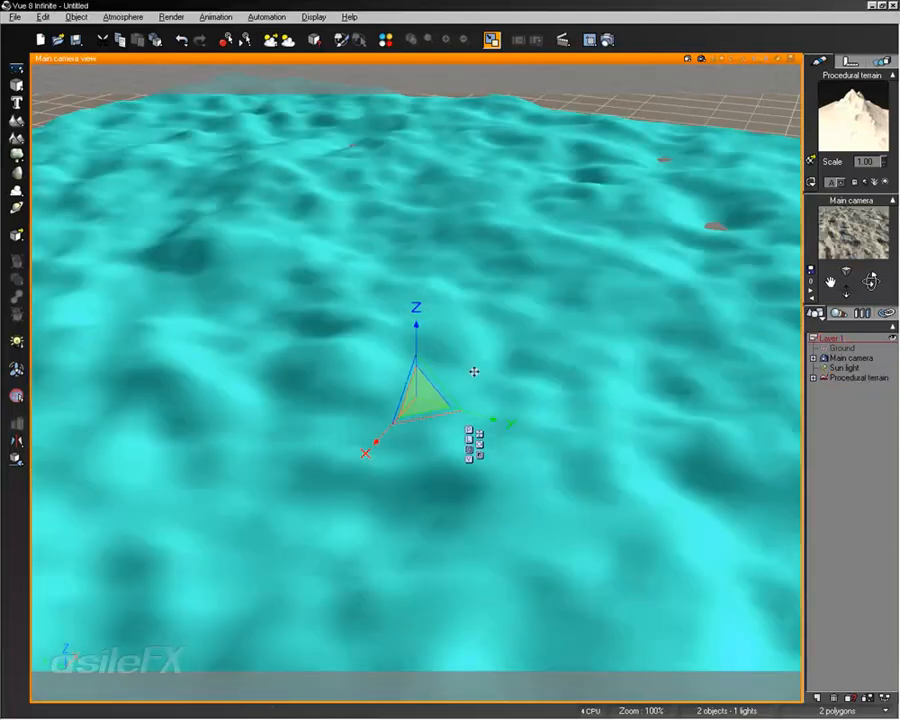
pyautogui.moveTo(416, 332); pyautogui.dragTo(421, 254)
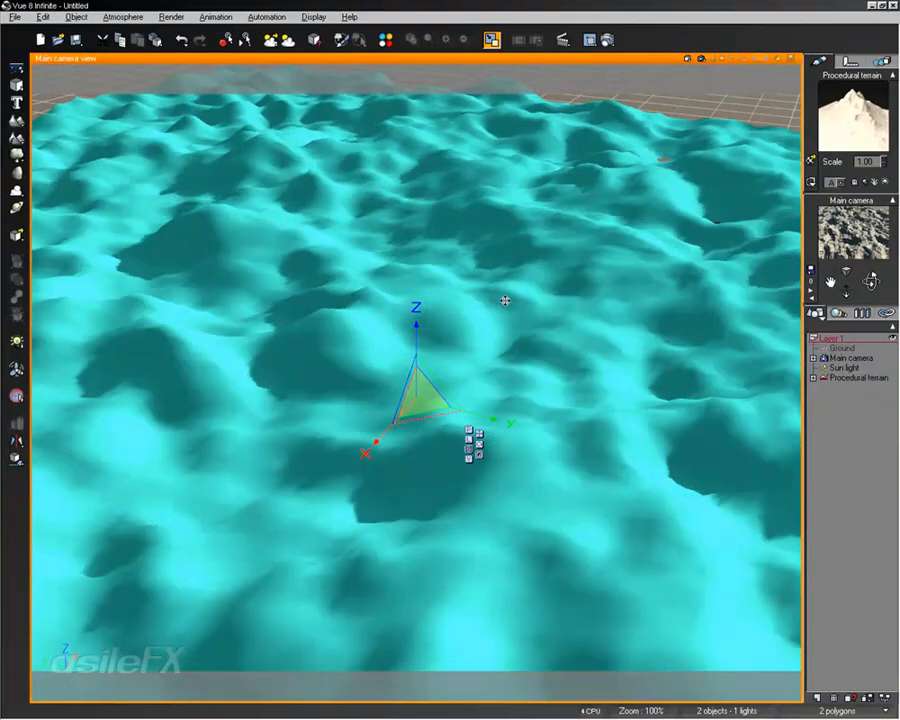
# - Reopen the enlarged terrain for editing and examine the local zone's size and position within the overall terrain
pyautogui.rightClick(505, 300)
pyautogui.click(557, 553)
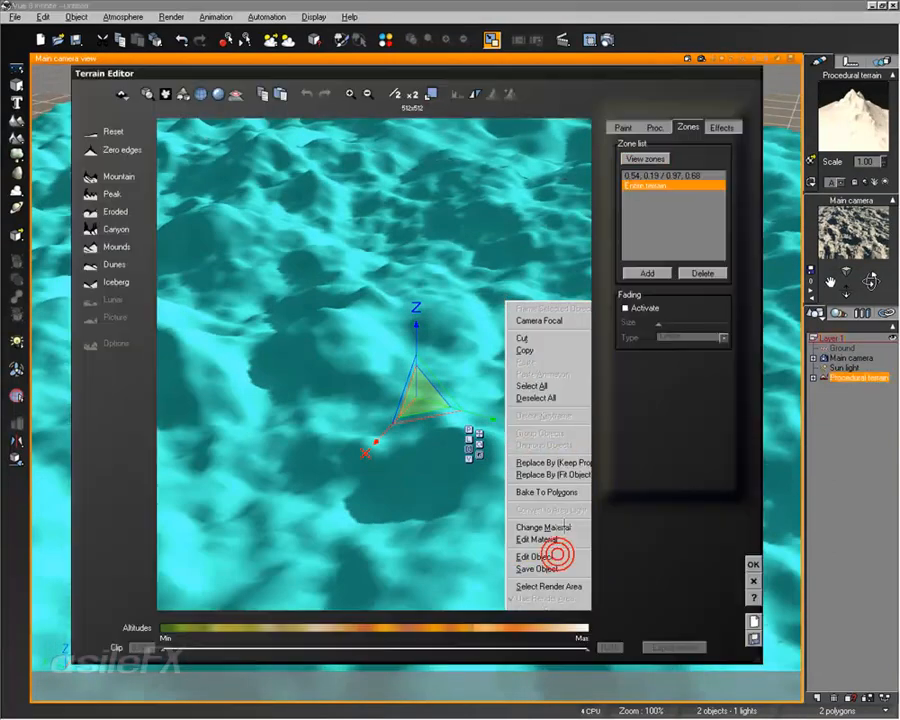
pyautogui.click(645, 159)
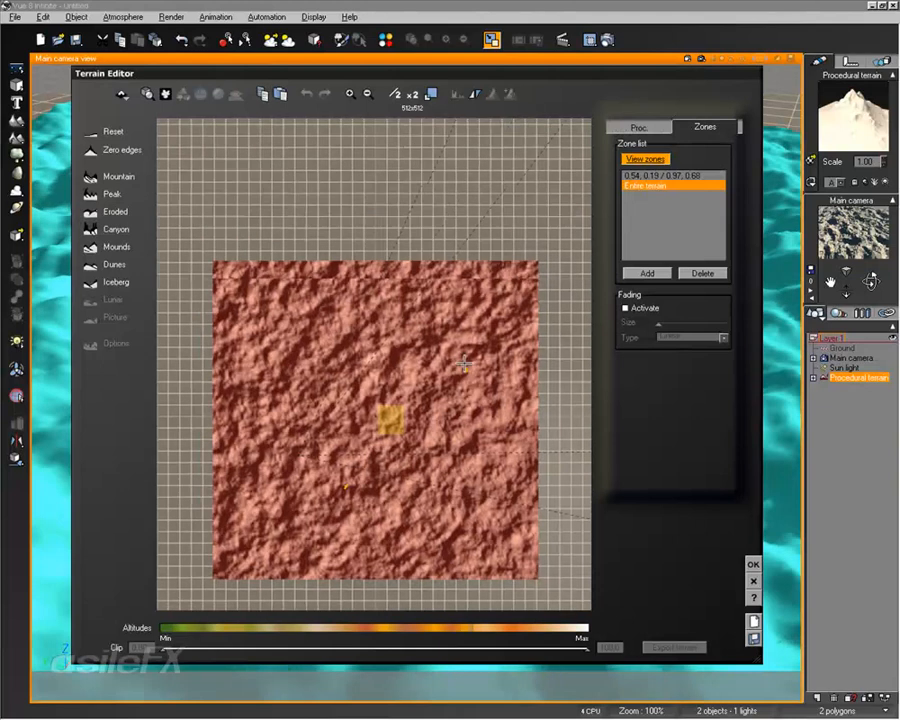
pyautogui.moveTo(464, 363); pyautogui.dragTo(464, 370, button='right')
pyautogui.scroll(5, 464, 370)
pyautogui.scroll(1, 448, 295)
pyautogui.moveTo(448, 295); pyautogui.dragTo(402, 323, button='right')
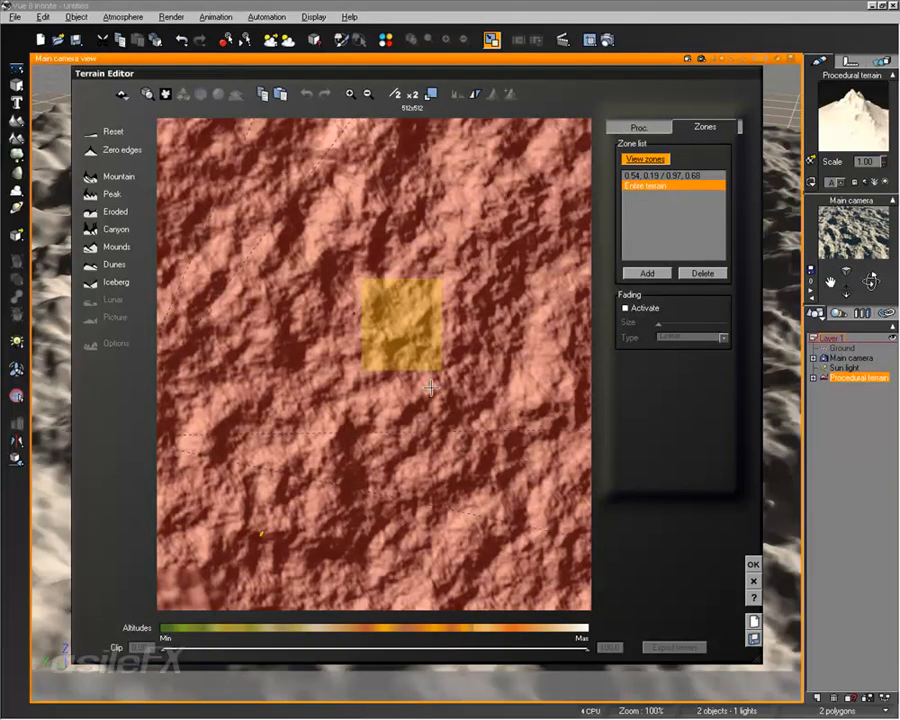
pyautogui.moveTo(400, 302); pyautogui.dragTo(470, 444, button='right')
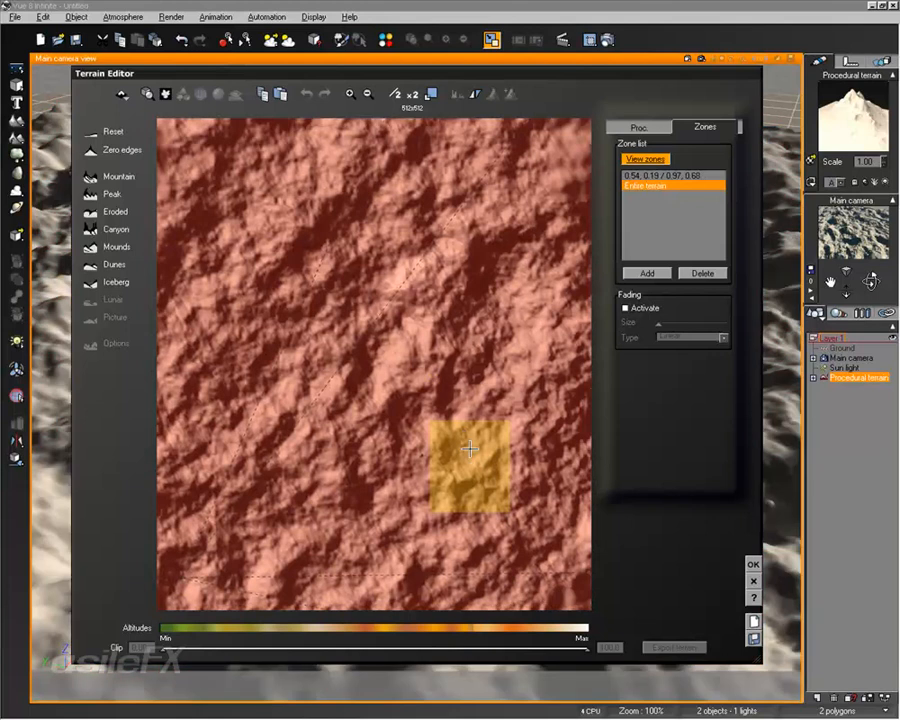
pyautogui.moveTo(528, 438); pyautogui.dragTo(492, 412, button='right')
pyautogui.scroll(-1, 492, 411)
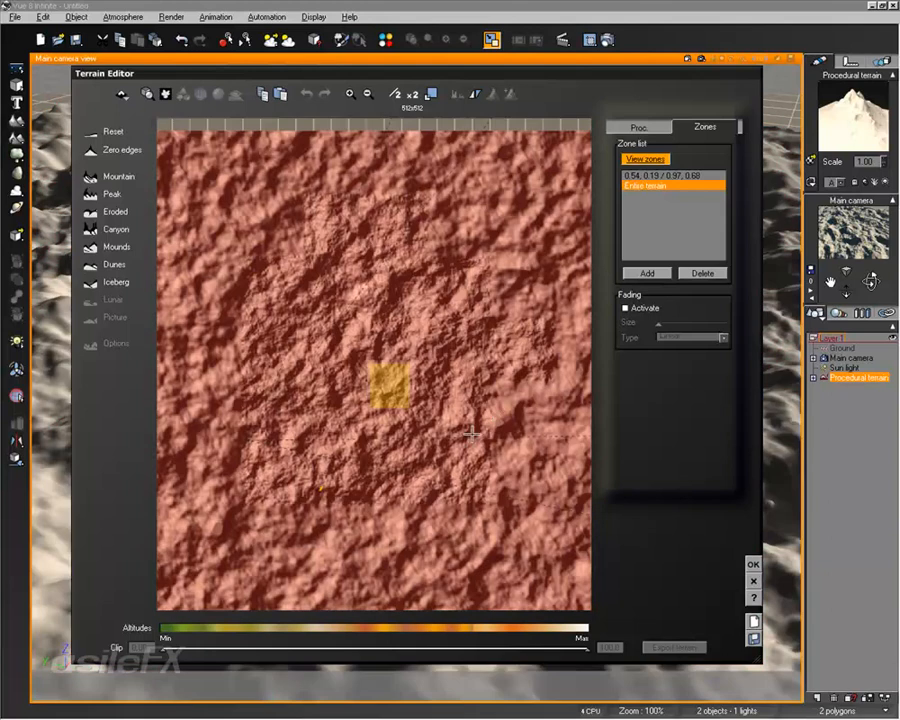
pyautogui.moveTo(455, 450); pyautogui.dragTo(482, 422, button='right')
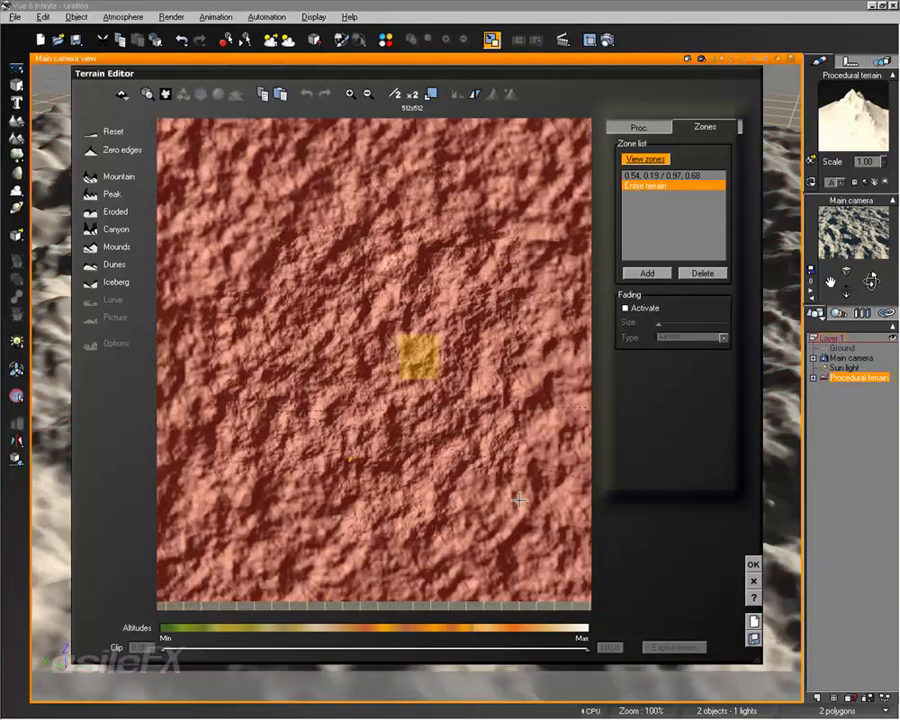
# - Review the terrain in 3D together with its brush, altitude production, terrain type and zone settings
pyautogui.click(648, 127)
pyautogui.click(679, 126)
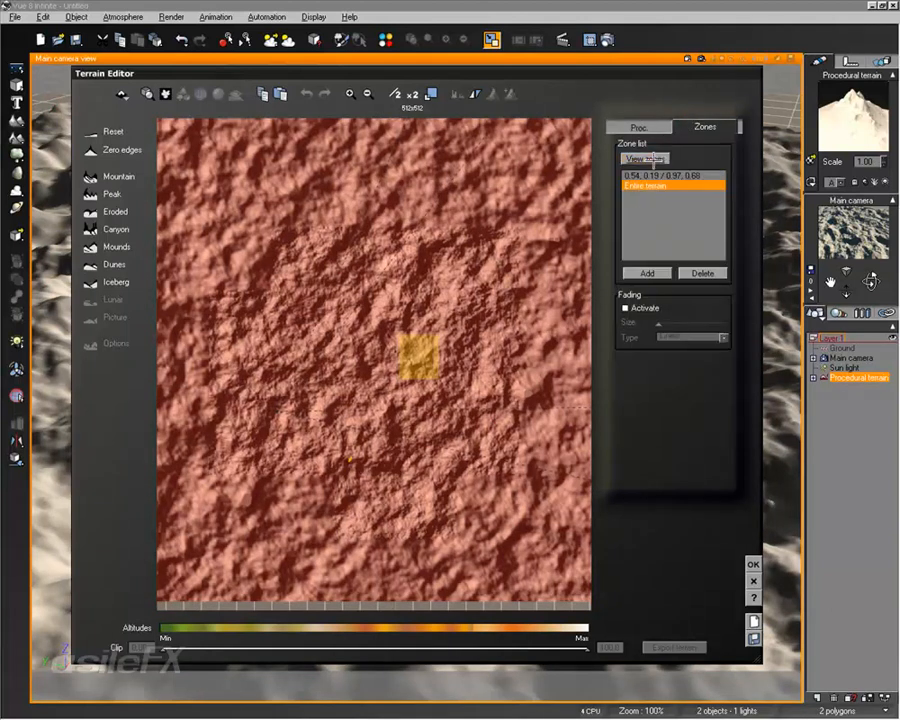
pyautogui.moveTo(450, 370); pyautogui.dragTo(497, 361, button='right')
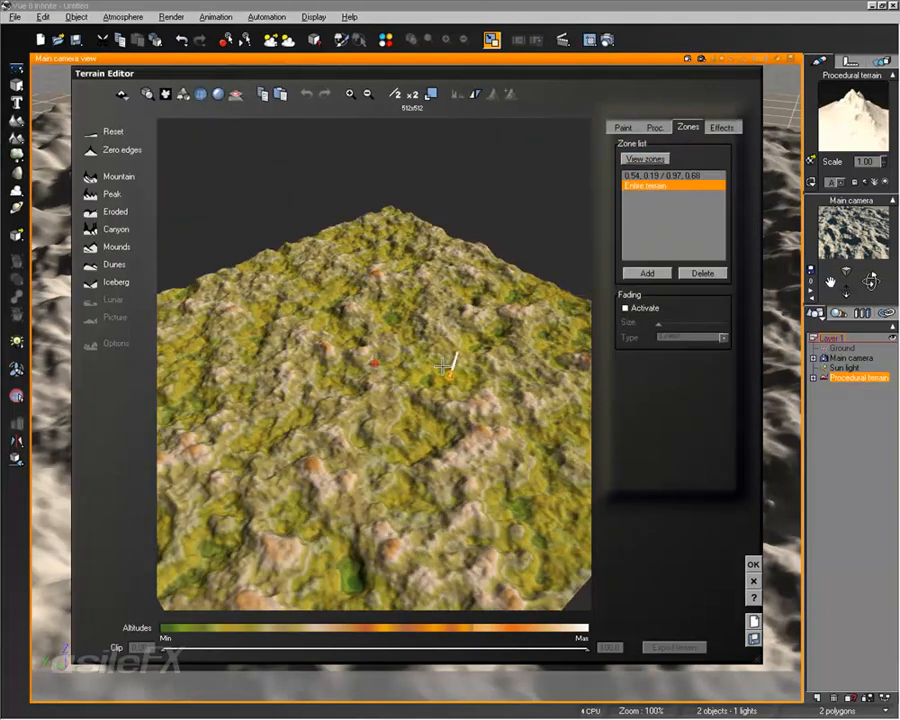
pyautogui.click(623, 127)
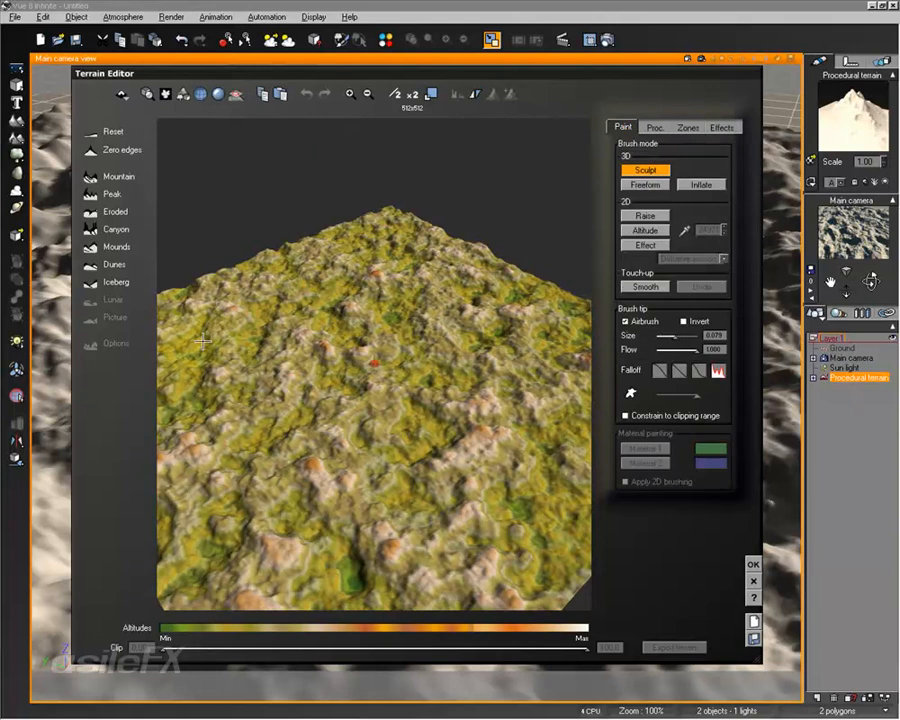
pyautogui.click(654, 127)
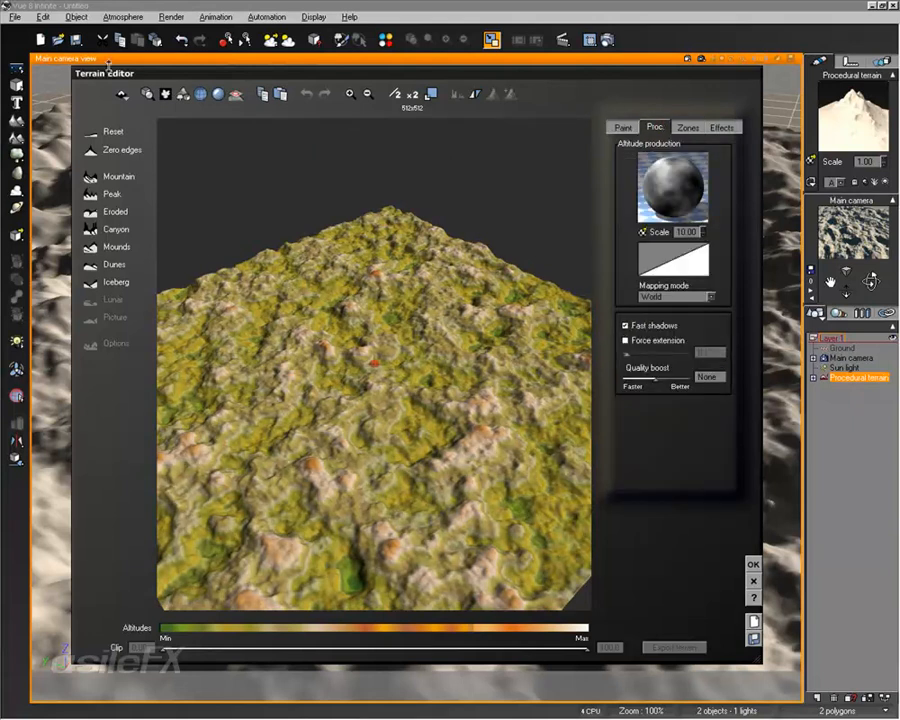
pyautogui.click(120, 94)
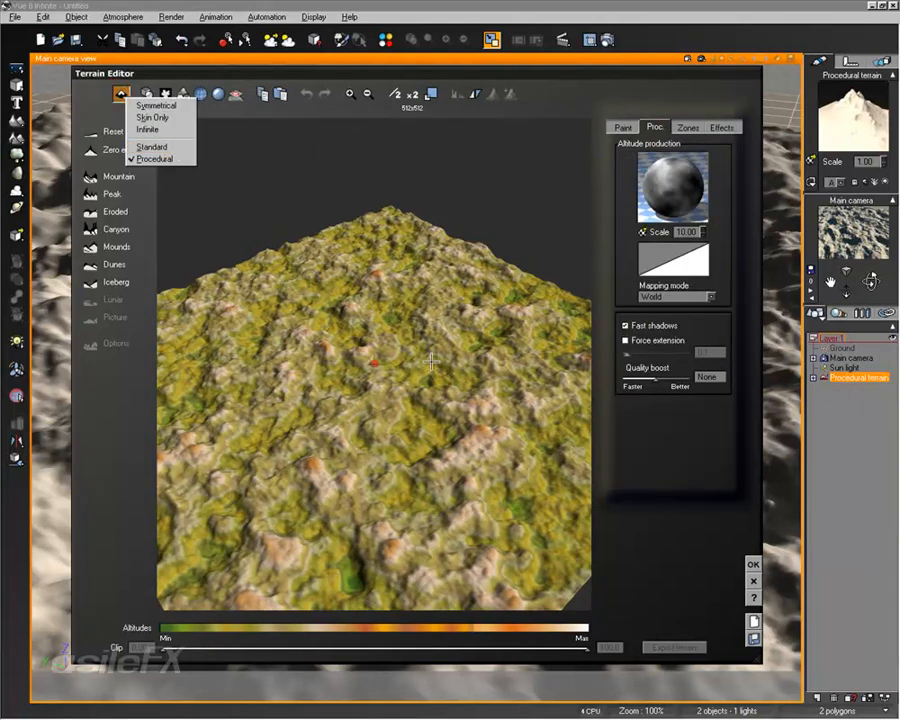
pyautogui.moveTo(384, 181); pyautogui.dragTo(298, 277, button='right')
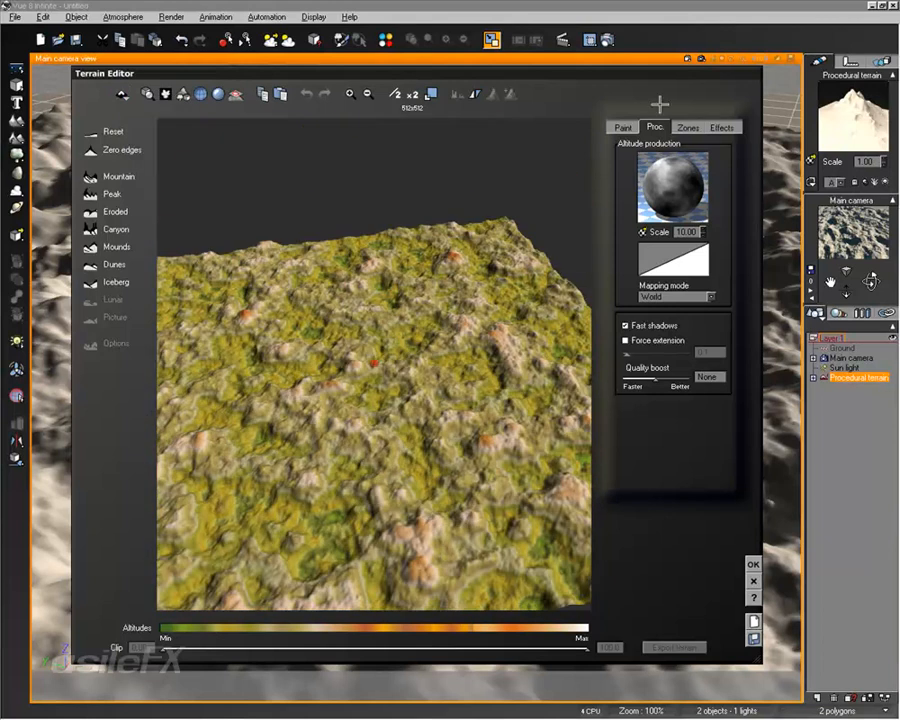
pyautogui.click(688, 128)
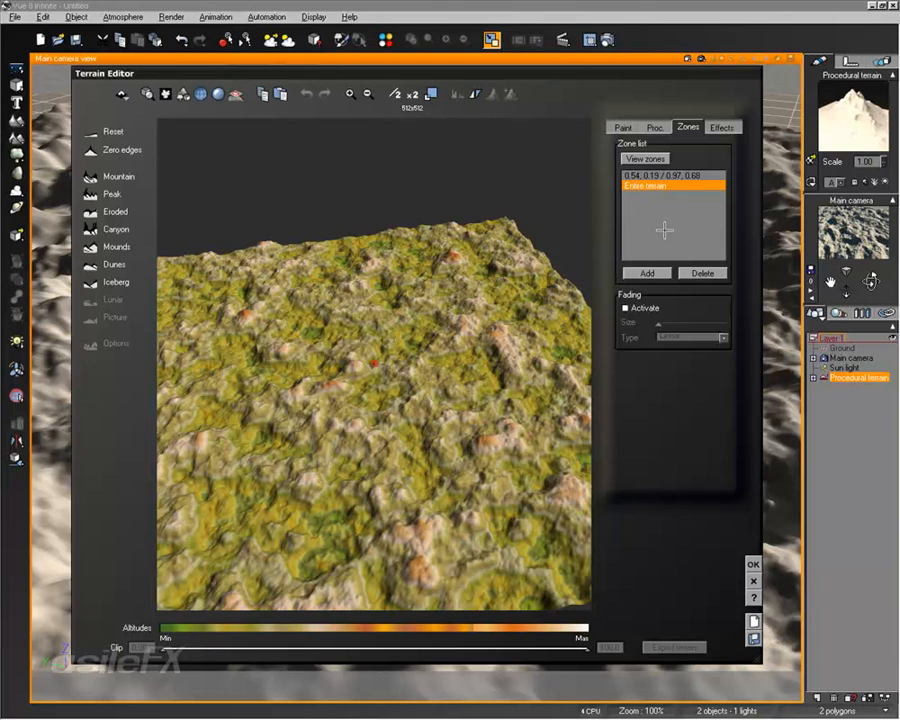
# - Examine the relief of the entire terrain up close and from several angles
pyautogui.moveTo(443, 352); pyautogui.dragTo(427, 413, button='right')
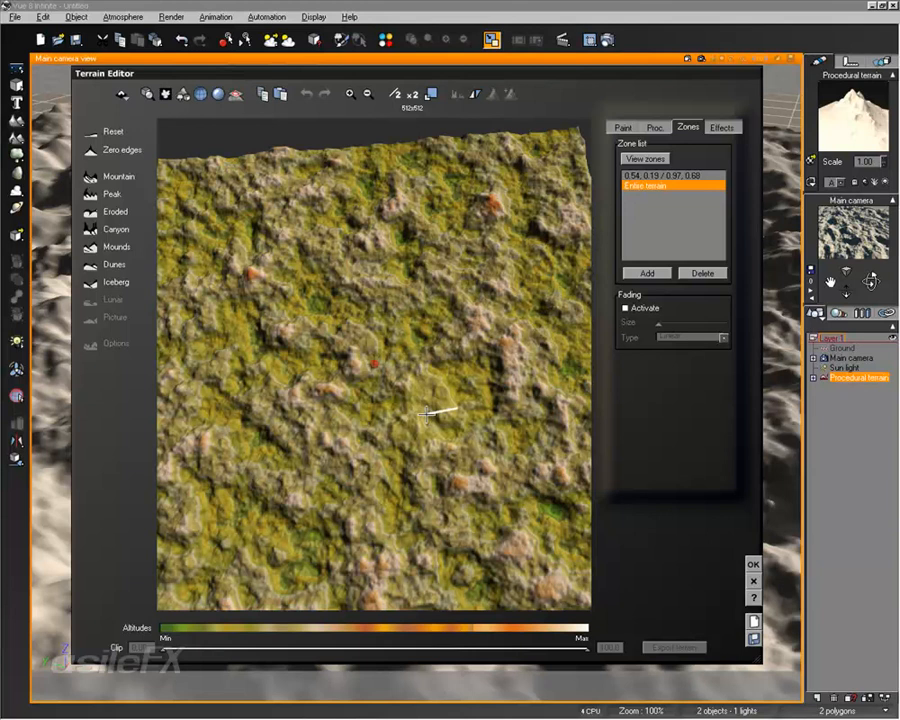
pyautogui.moveTo(432, 412); pyautogui.dragTo(529, 378)
pyautogui.scroll(5, 484, 390)
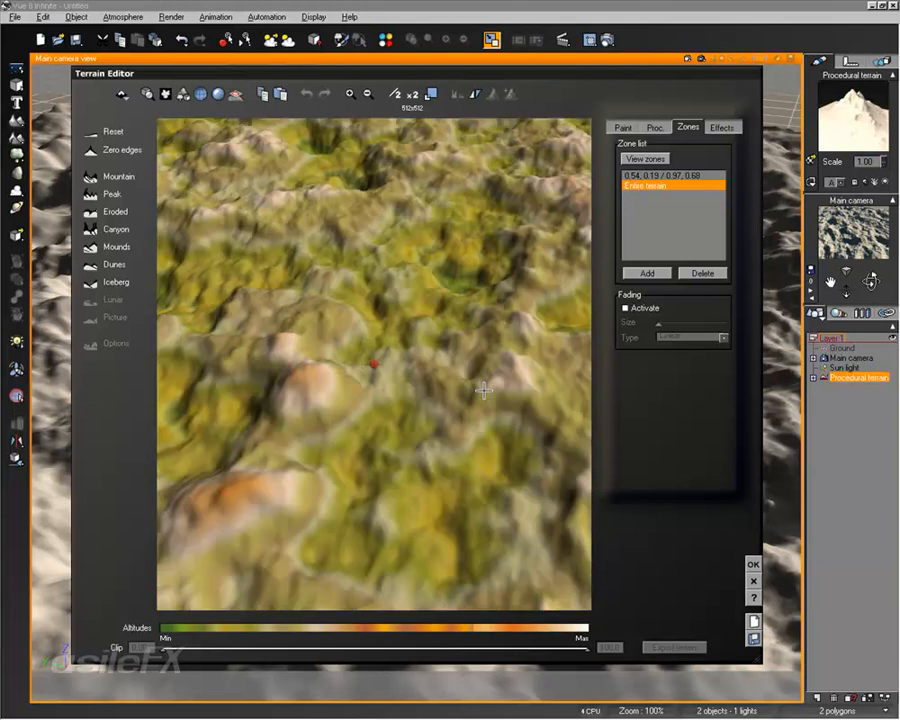
pyautogui.moveTo(460, 415); pyautogui.dragTo(456, 404, button='right')
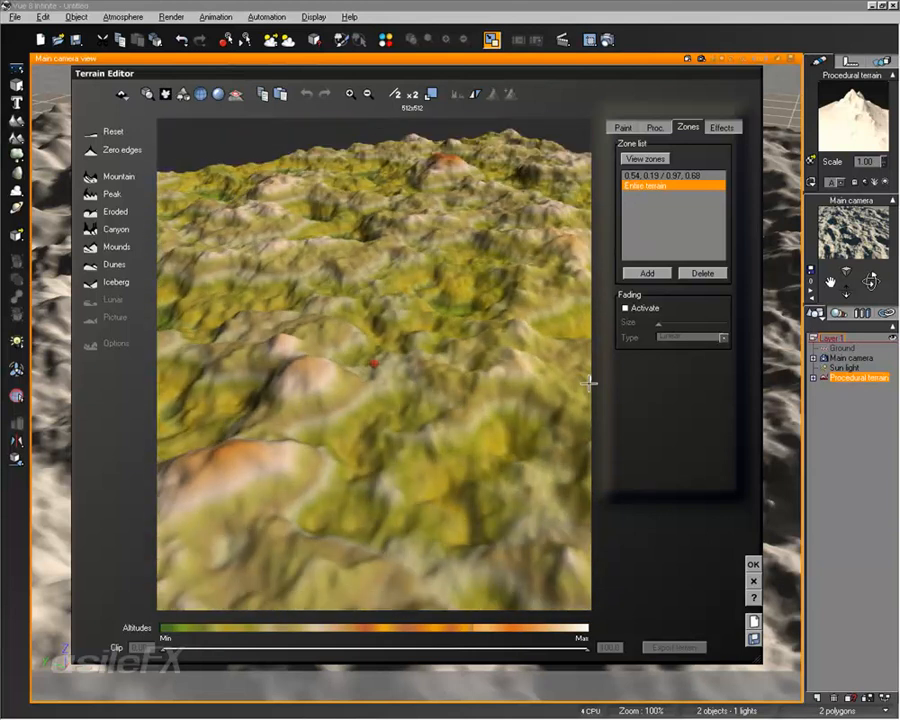
pyautogui.moveTo(589, 383); pyautogui.dragTo(586, 383)
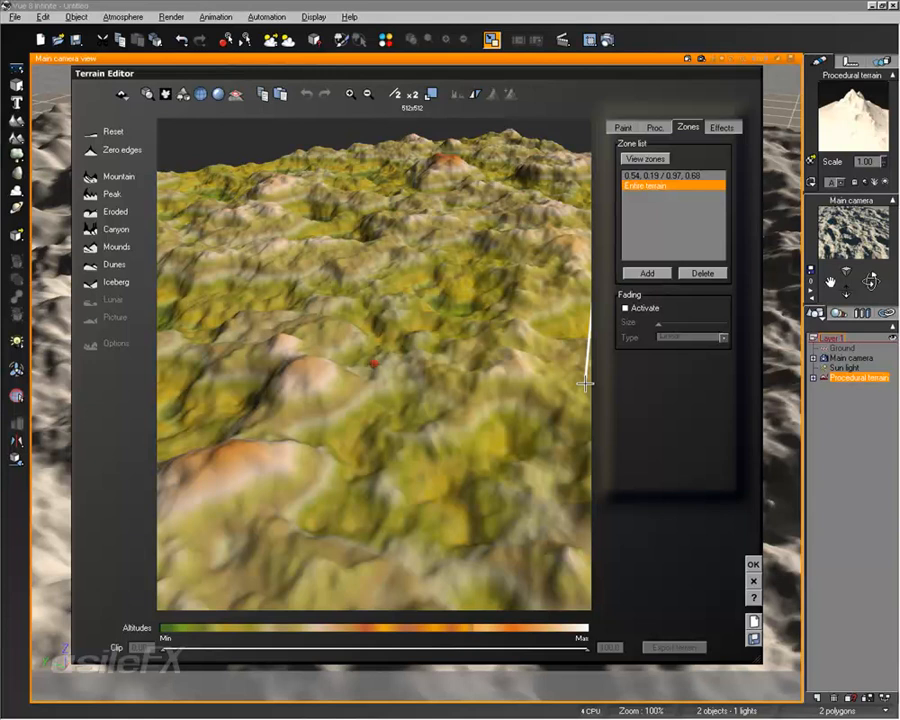
pyautogui.moveTo(585, 383); pyautogui.dragTo(445, 363)
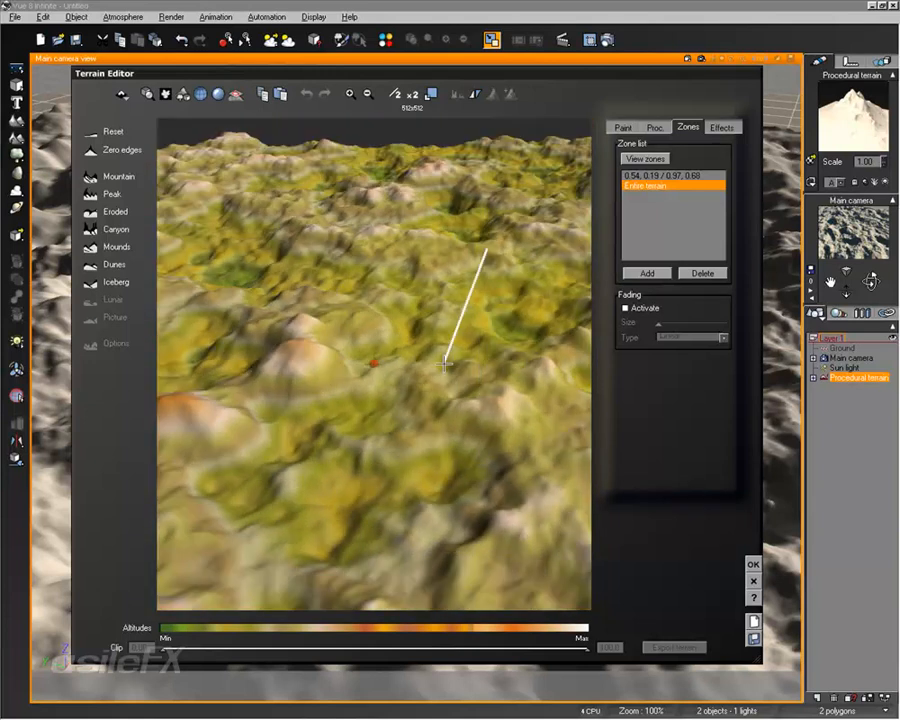
pyautogui.scroll(-4, 441, 394)
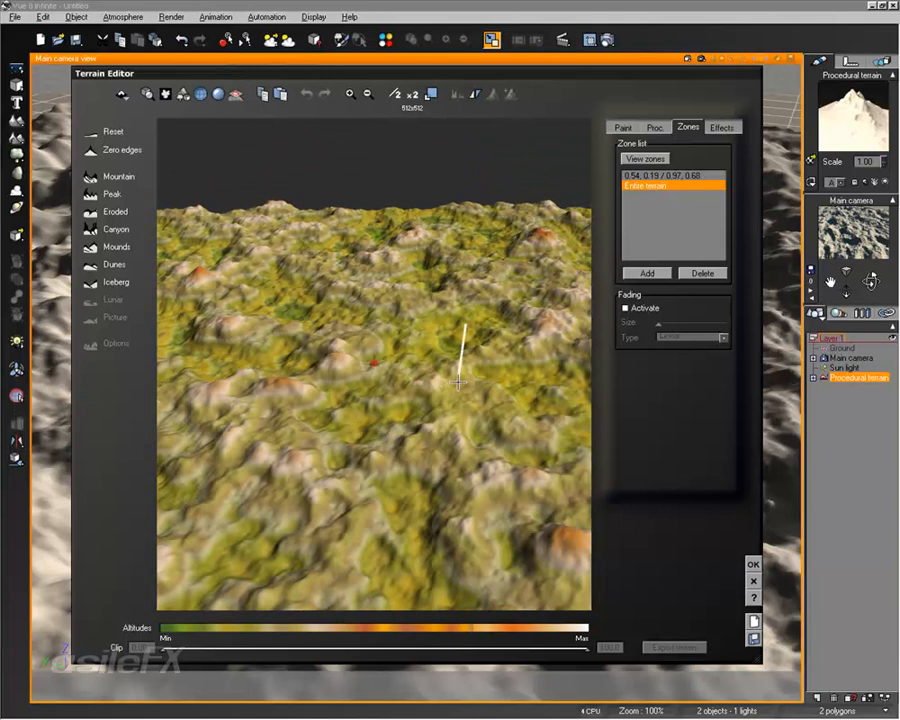
pyautogui.moveTo(489, 376); pyautogui.dragTo(399, 377, button='right')
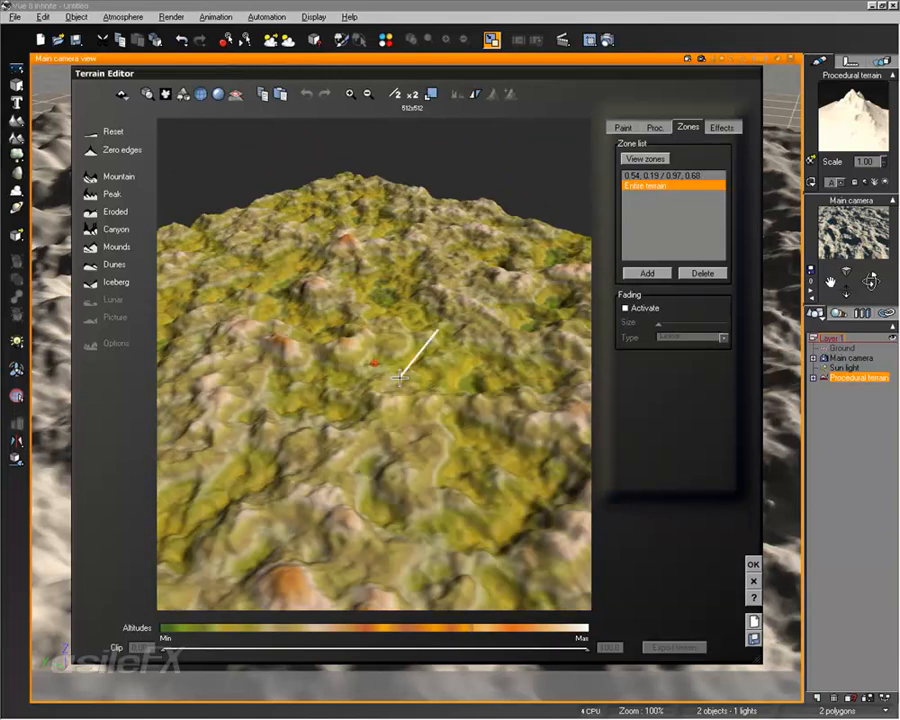